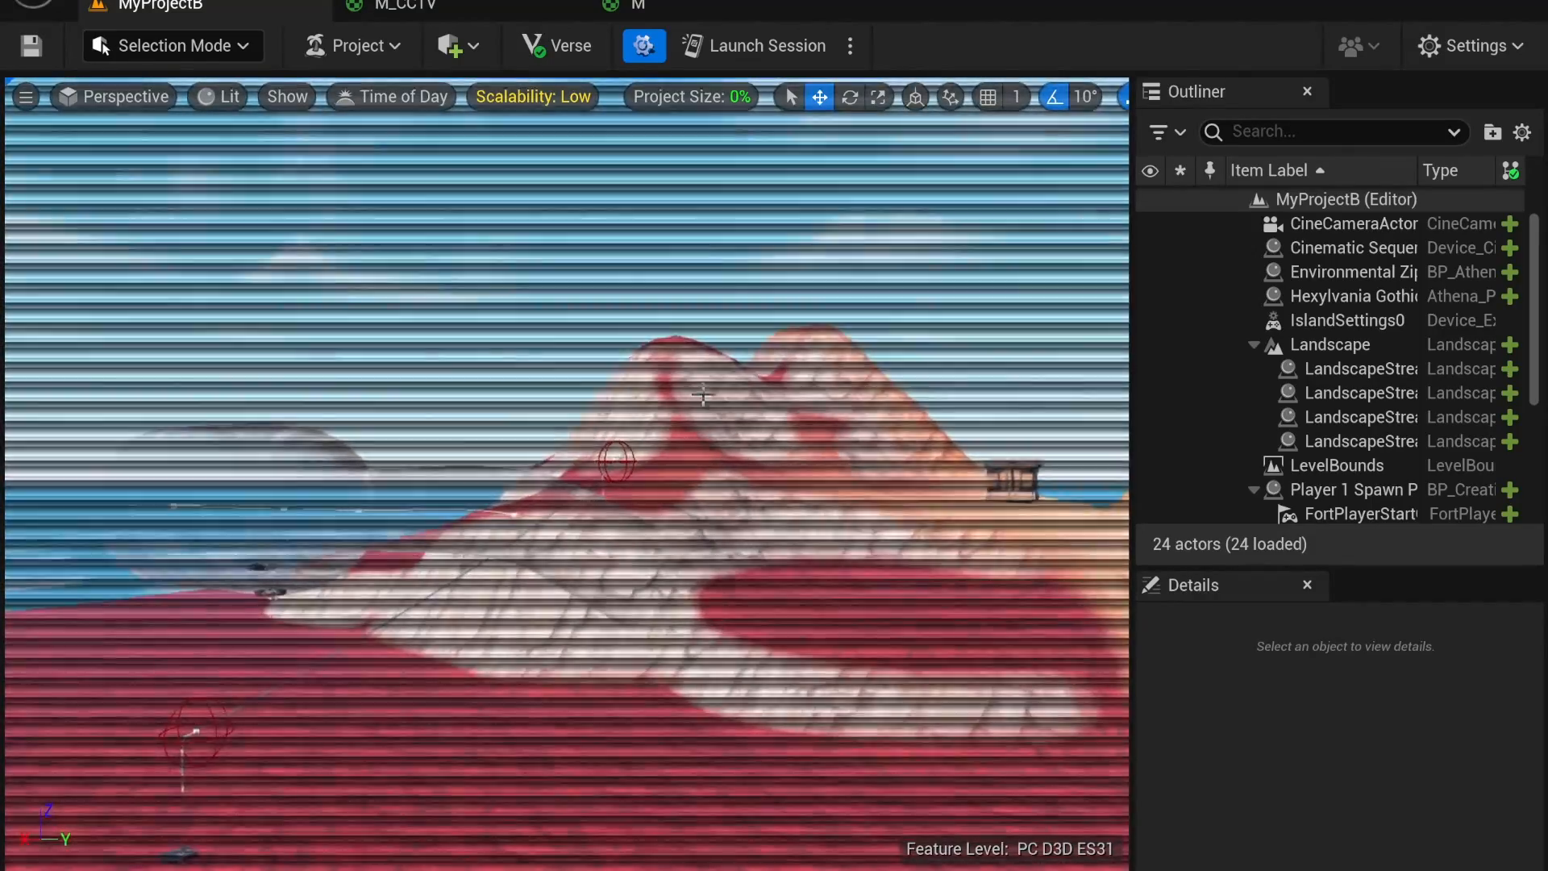
Step: Delete the existing PostProcessVolume actor from the level
{"action": "right_click_drag", "start_coordinate": [569, 400], "coordinate": [726, 484]}
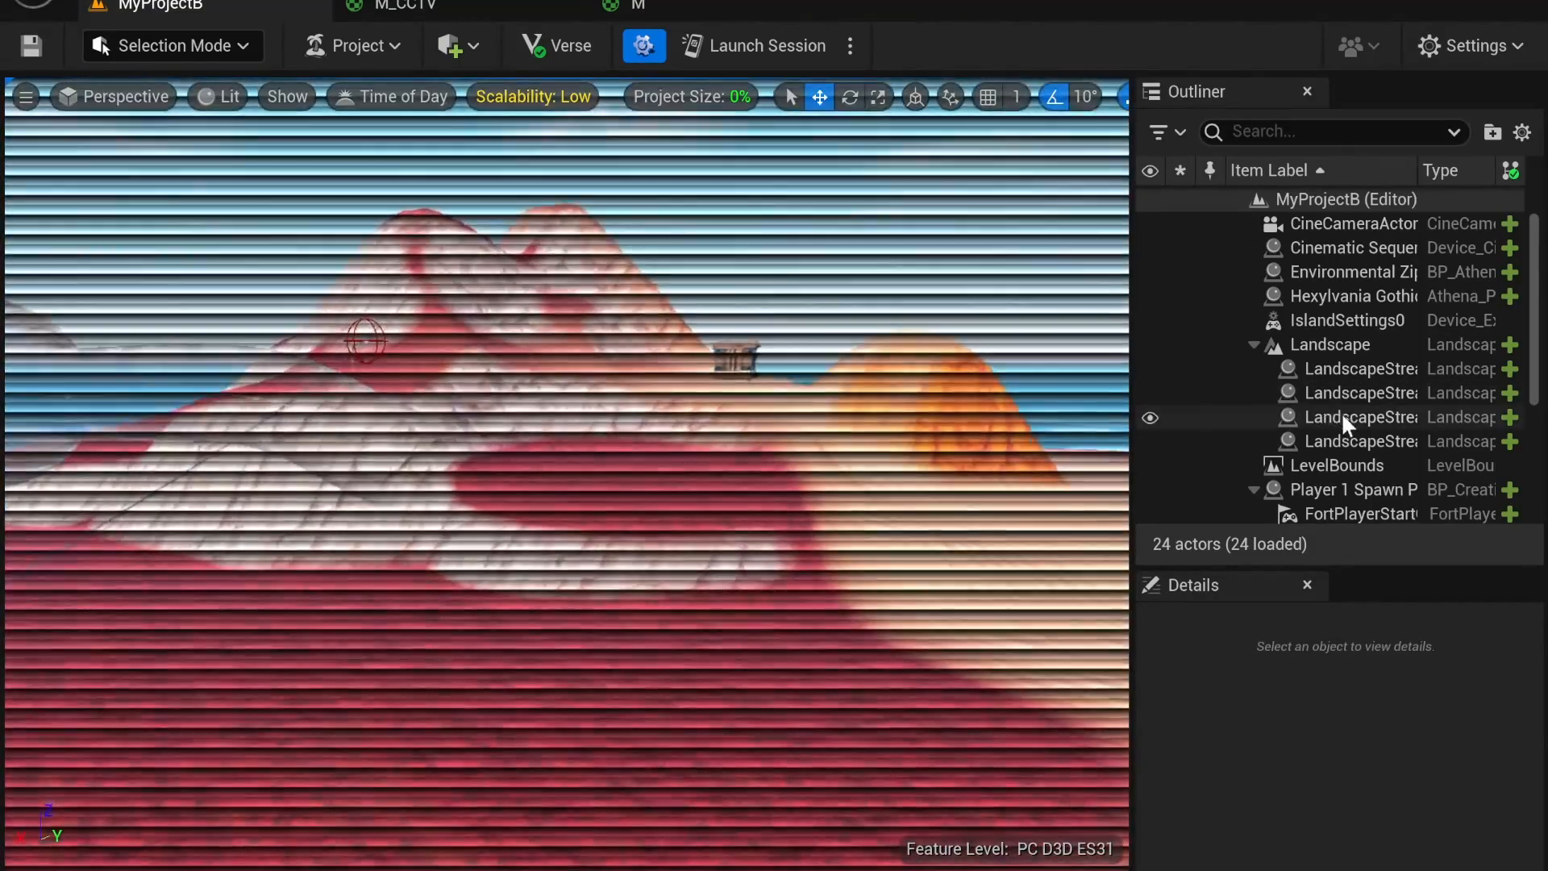
{"action": "scroll", "coordinate": [1342, 411], "scroll_direction": "down", "scroll_amount": 3}
{"action": "left_click", "coordinate": [1322, 378]}
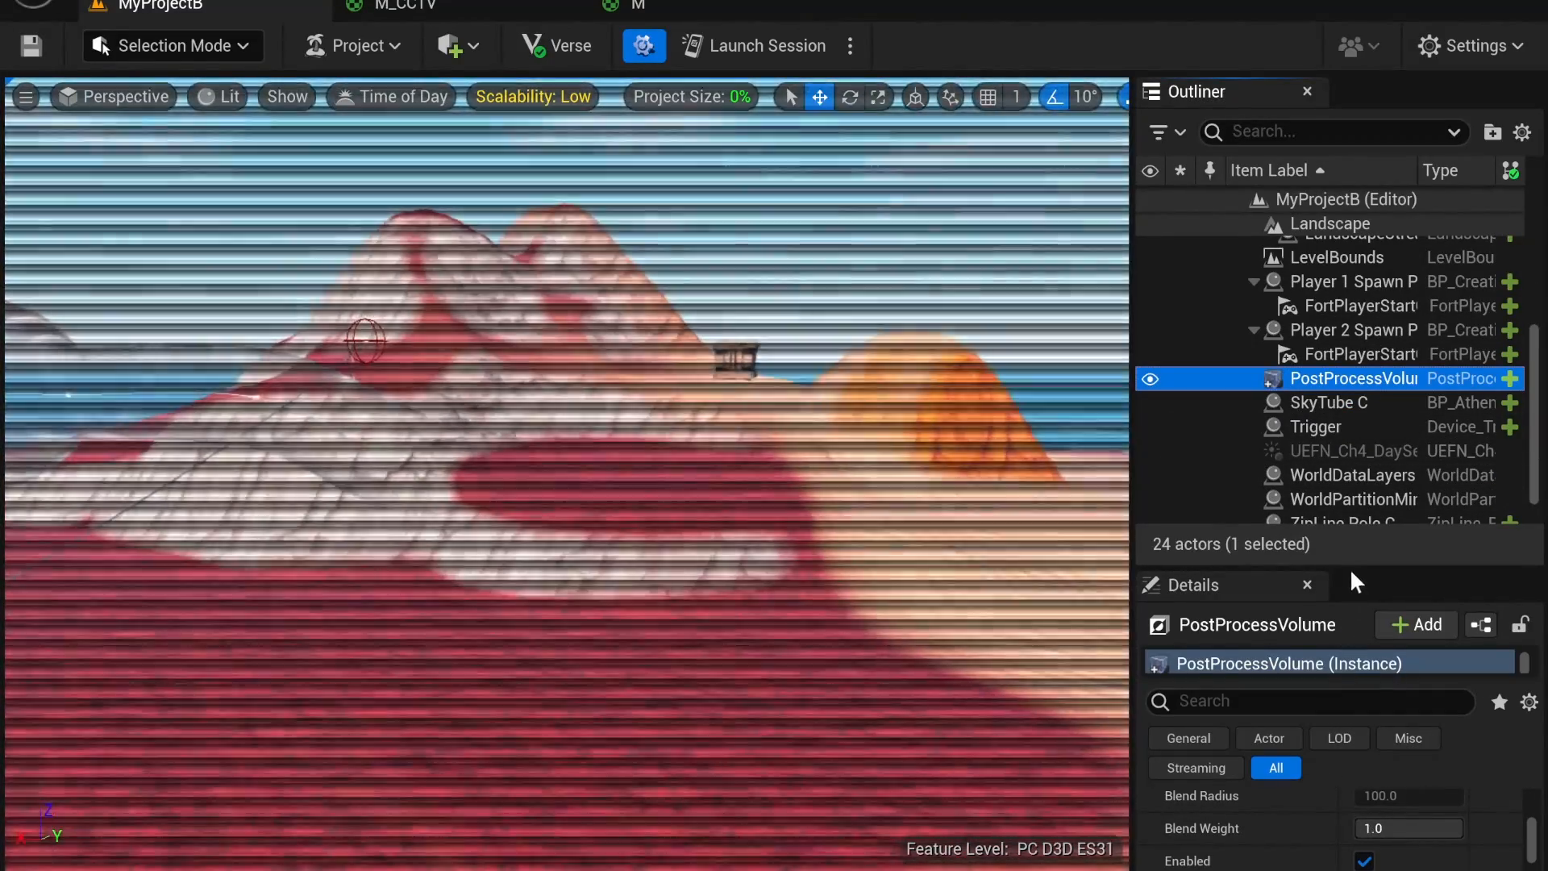
{"action": "mouse_move", "coordinate": [1349, 566]}
{"action": "left_mouse_down"}
{"action": "mouse_move", "coordinate": [1361, 340]}
{"action": "mouse_move", "coordinate": [1385, 529]}
{"action": "left_mouse_up"}
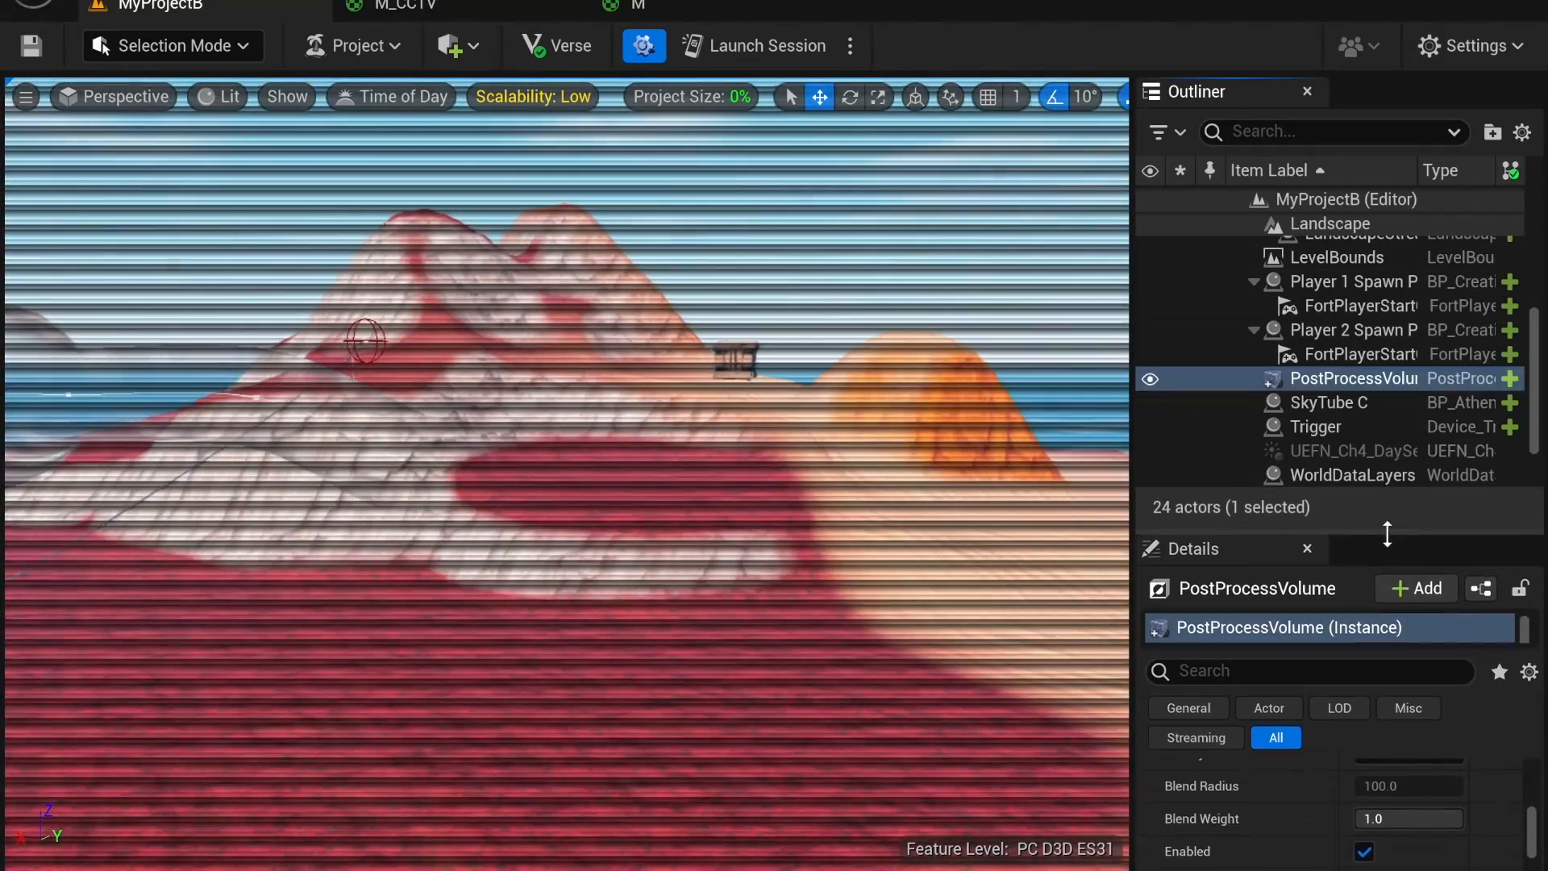
{"action": "key", "text": "Delete"}
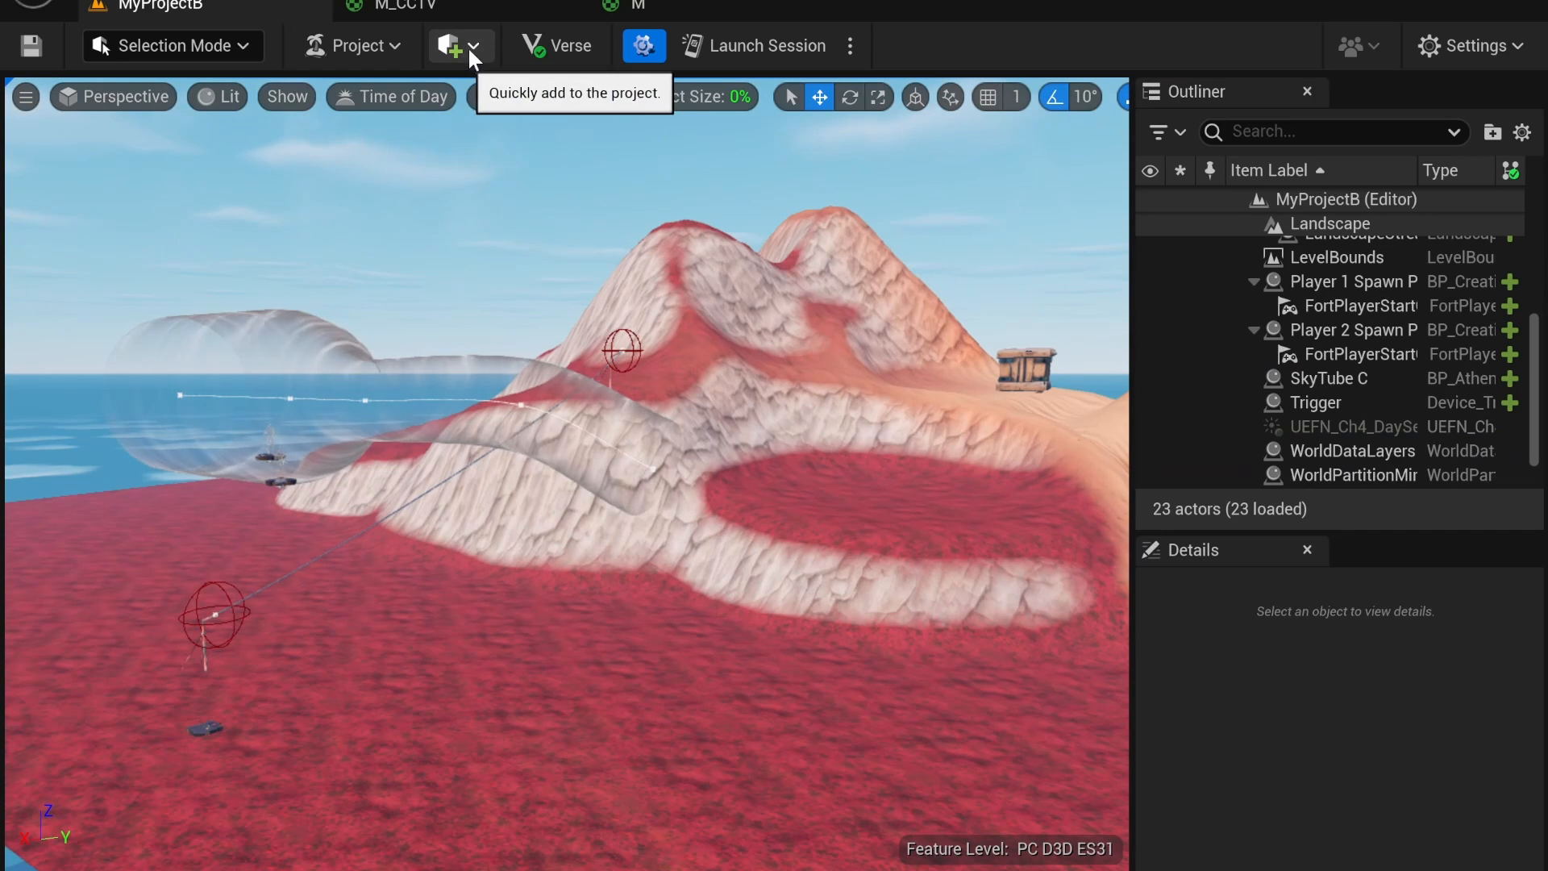
Step: Add a new Post Process Volume from the Visual Effects actors to the level
{"action": "left_click", "coordinate": [466, 50]}
{"action": "mouse_move", "coordinate": [583, 278]}
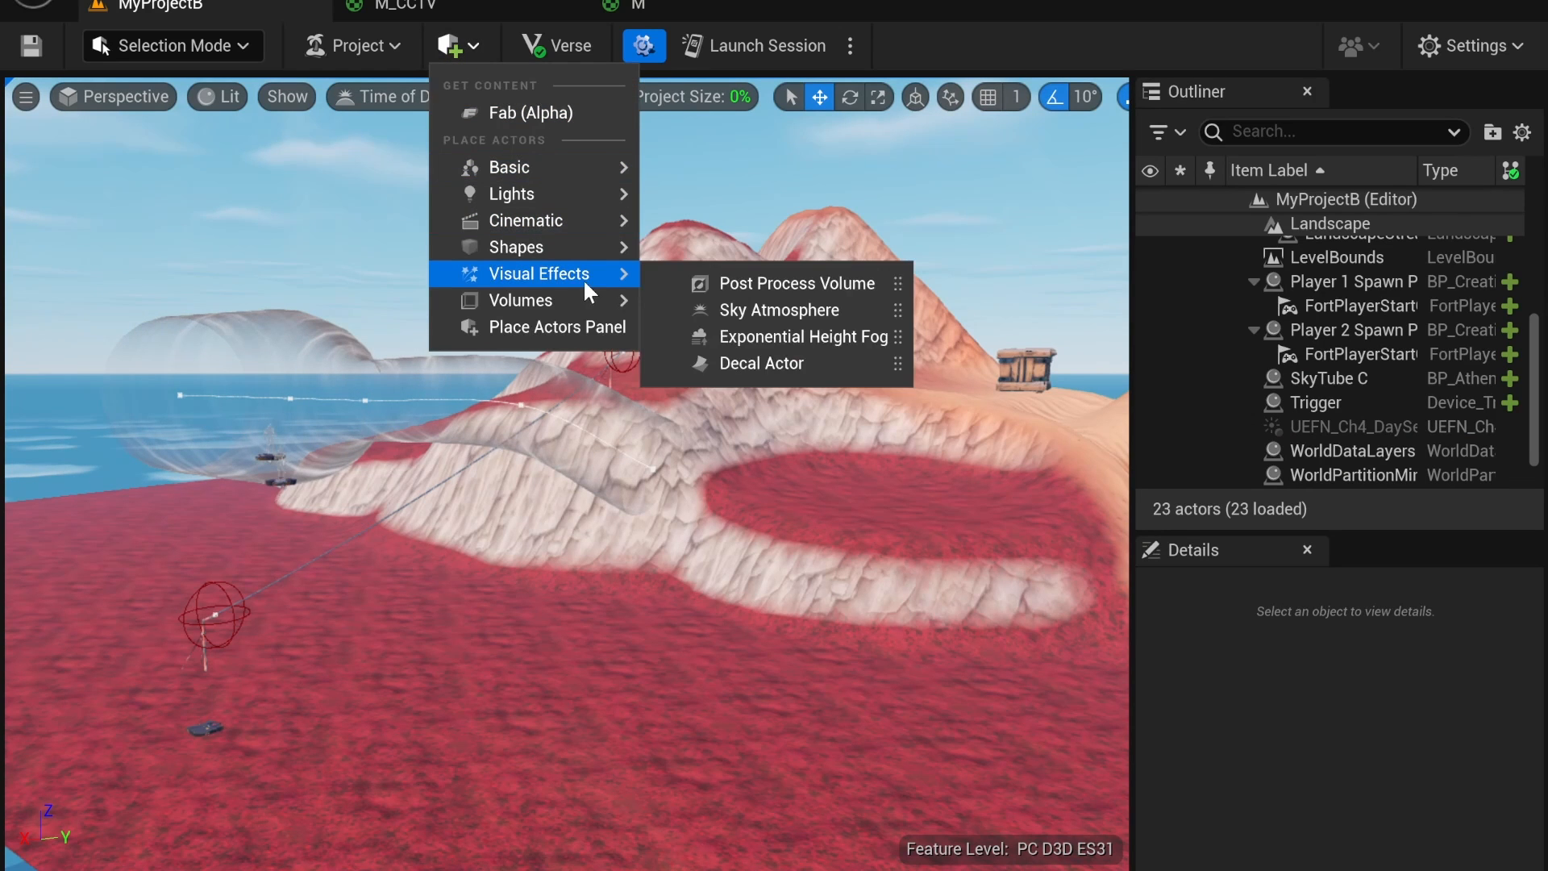
{"action": "left_click", "coordinate": [757, 283]}
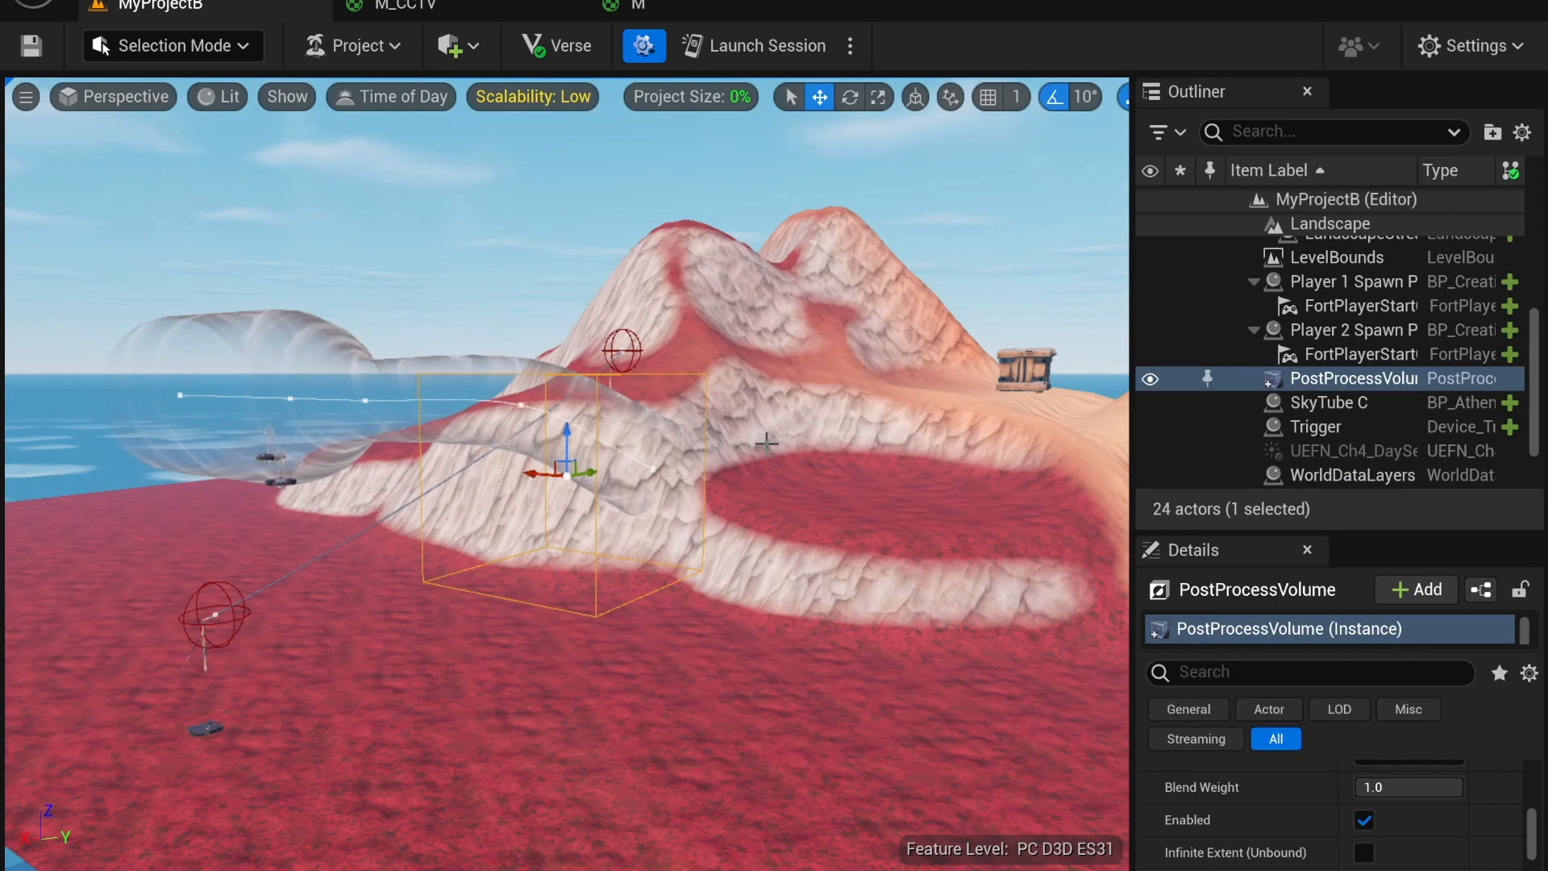
{"action": "right_click_drag", "start_coordinate": [766, 443], "coordinate": [471, 520]}
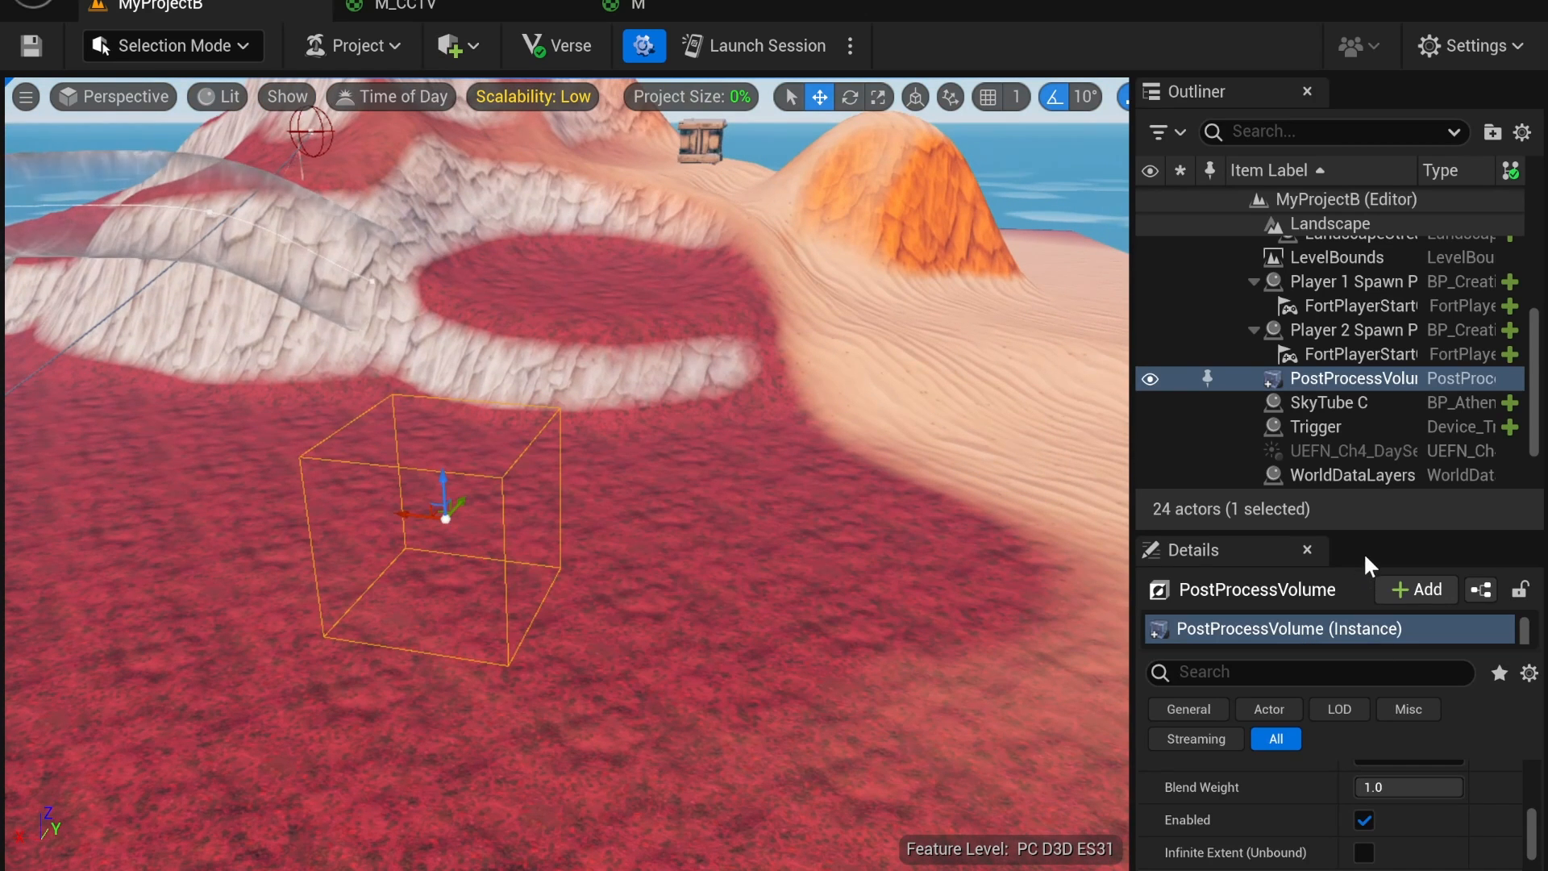
Step: Enable Infinite Extent (Unbound) on the new post process volume so its effects cover the whole level
{"action": "left_click_drag", "start_coordinate": [1366, 532], "coordinate": [1403, 180]}
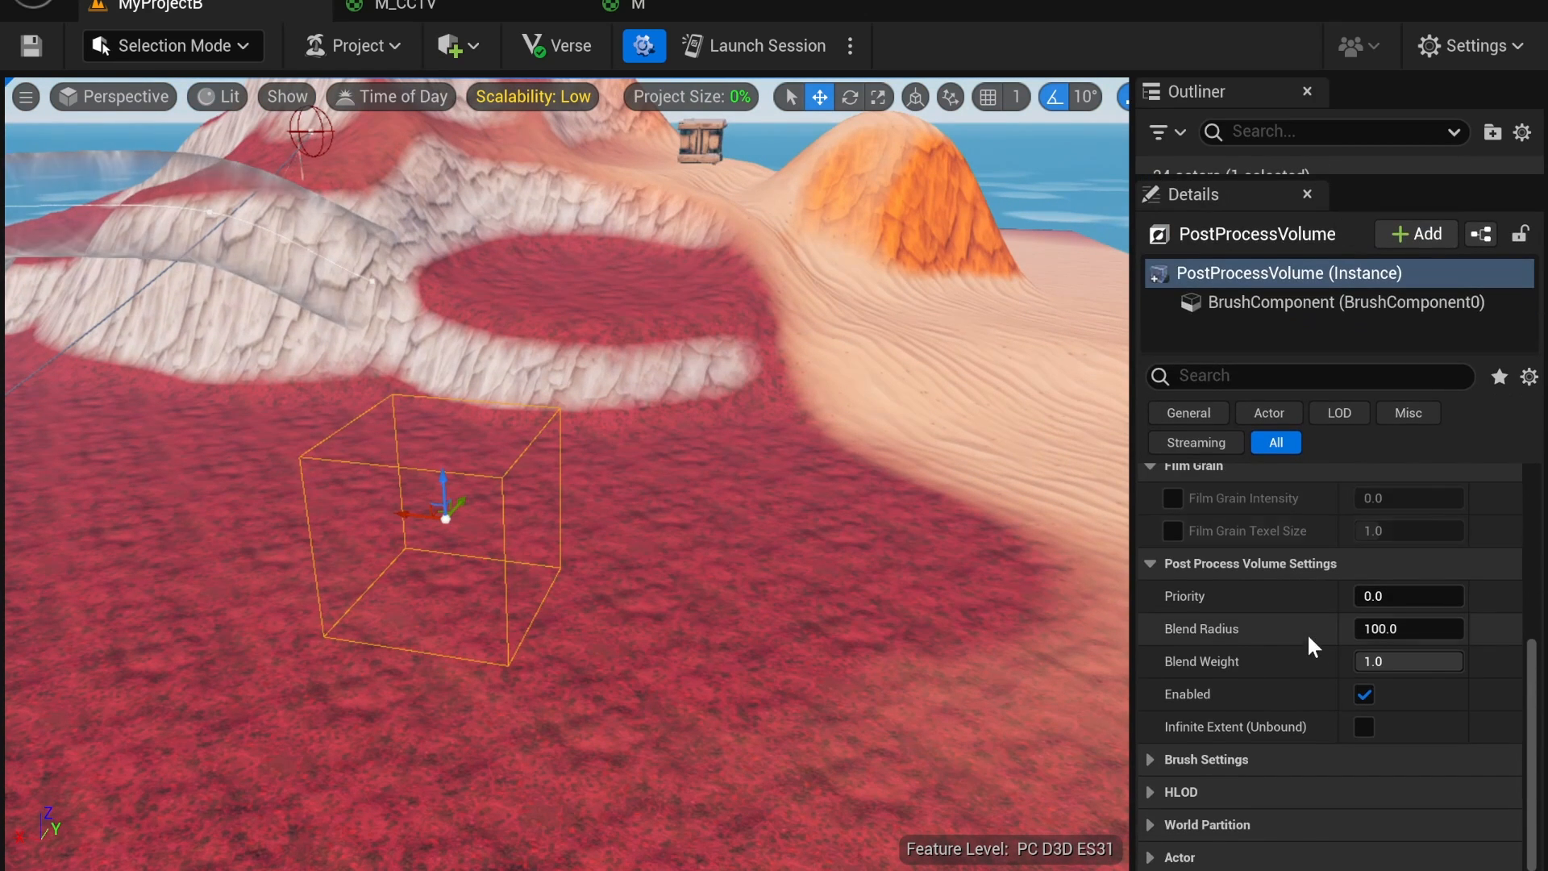
{"action": "left_click", "coordinate": [1149, 762]}
{"action": "left_click", "coordinate": [1149, 762]}
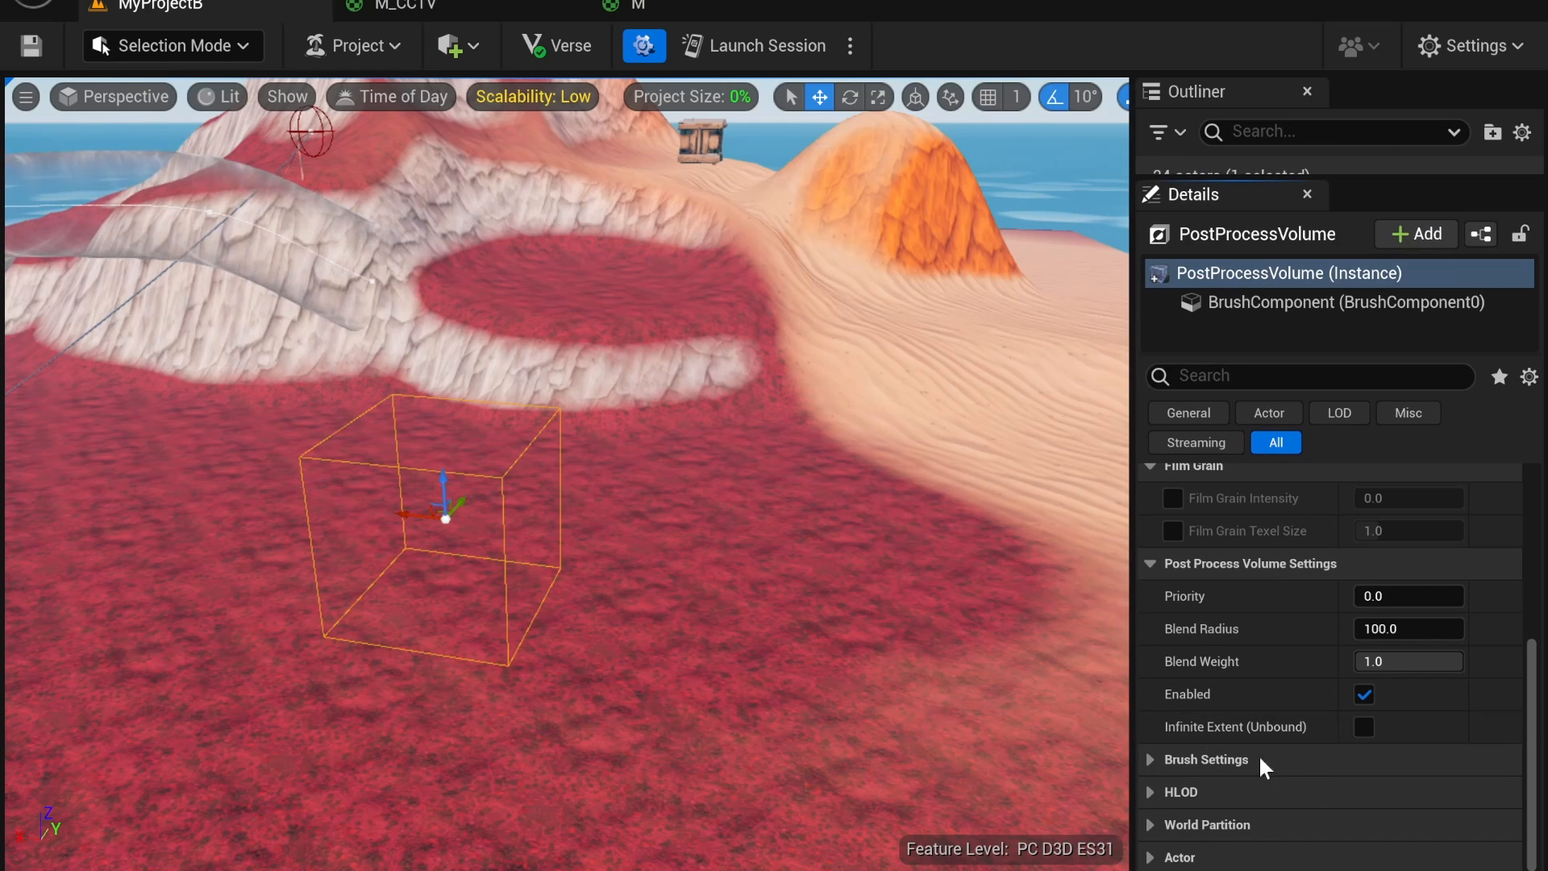
{"action": "left_click", "coordinate": [1363, 728]}
{"action": "right_click_drag", "start_coordinate": [593, 547], "coordinate": [539, 476]}
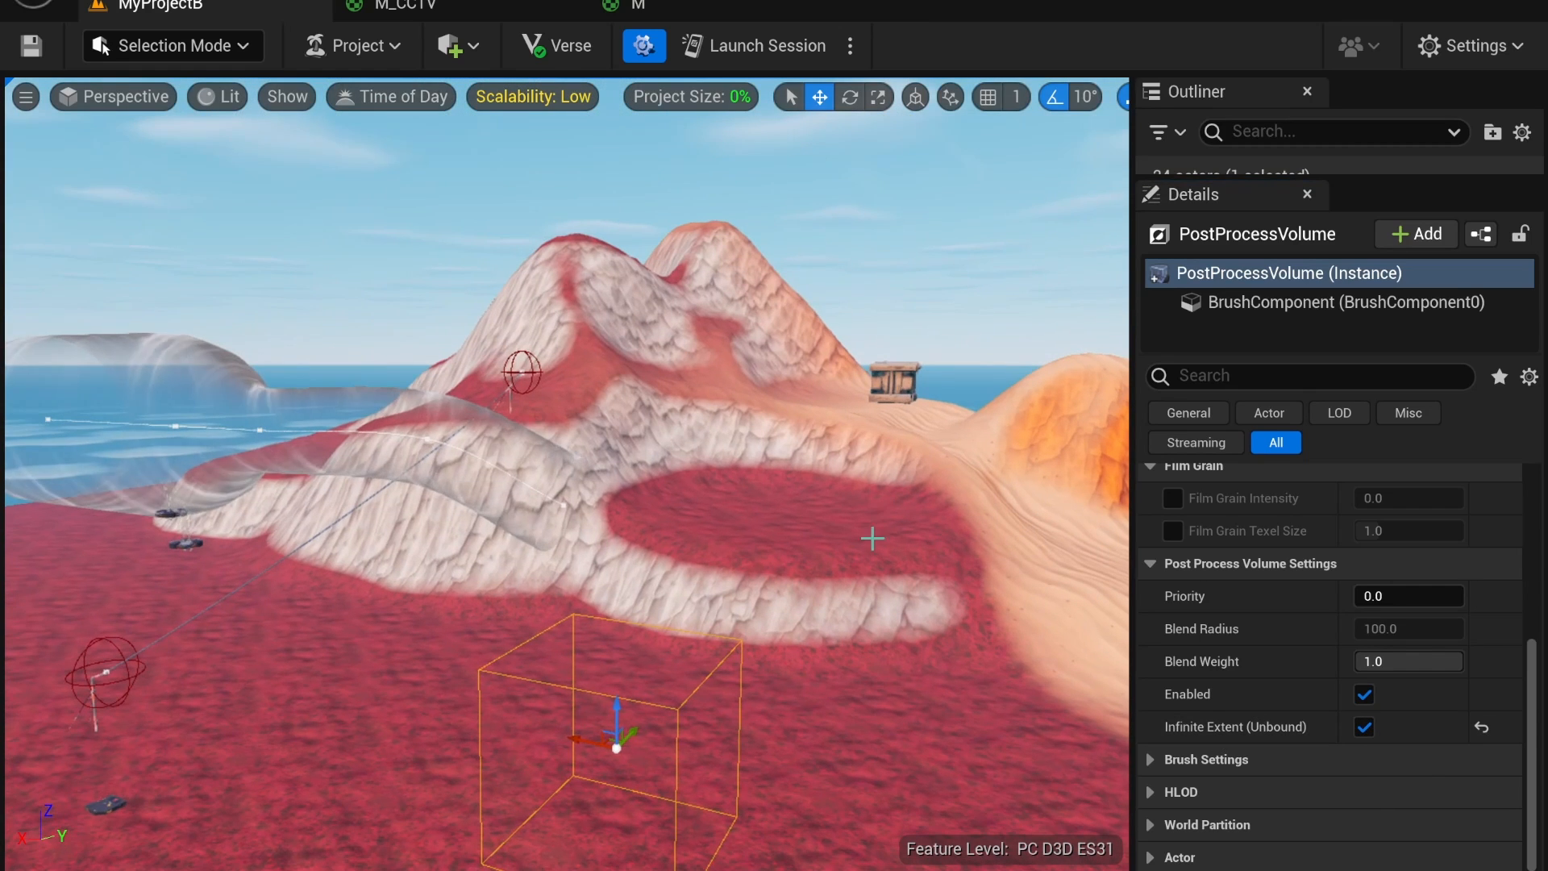
Step: Override the volume's Lens Bloom settings with an Intensity of 8.0 and a Threshold of about 0.12
{"action": "scroll", "coordinate": [1492, 742], "scroll_direction": "up", "scroll_amount": 4}
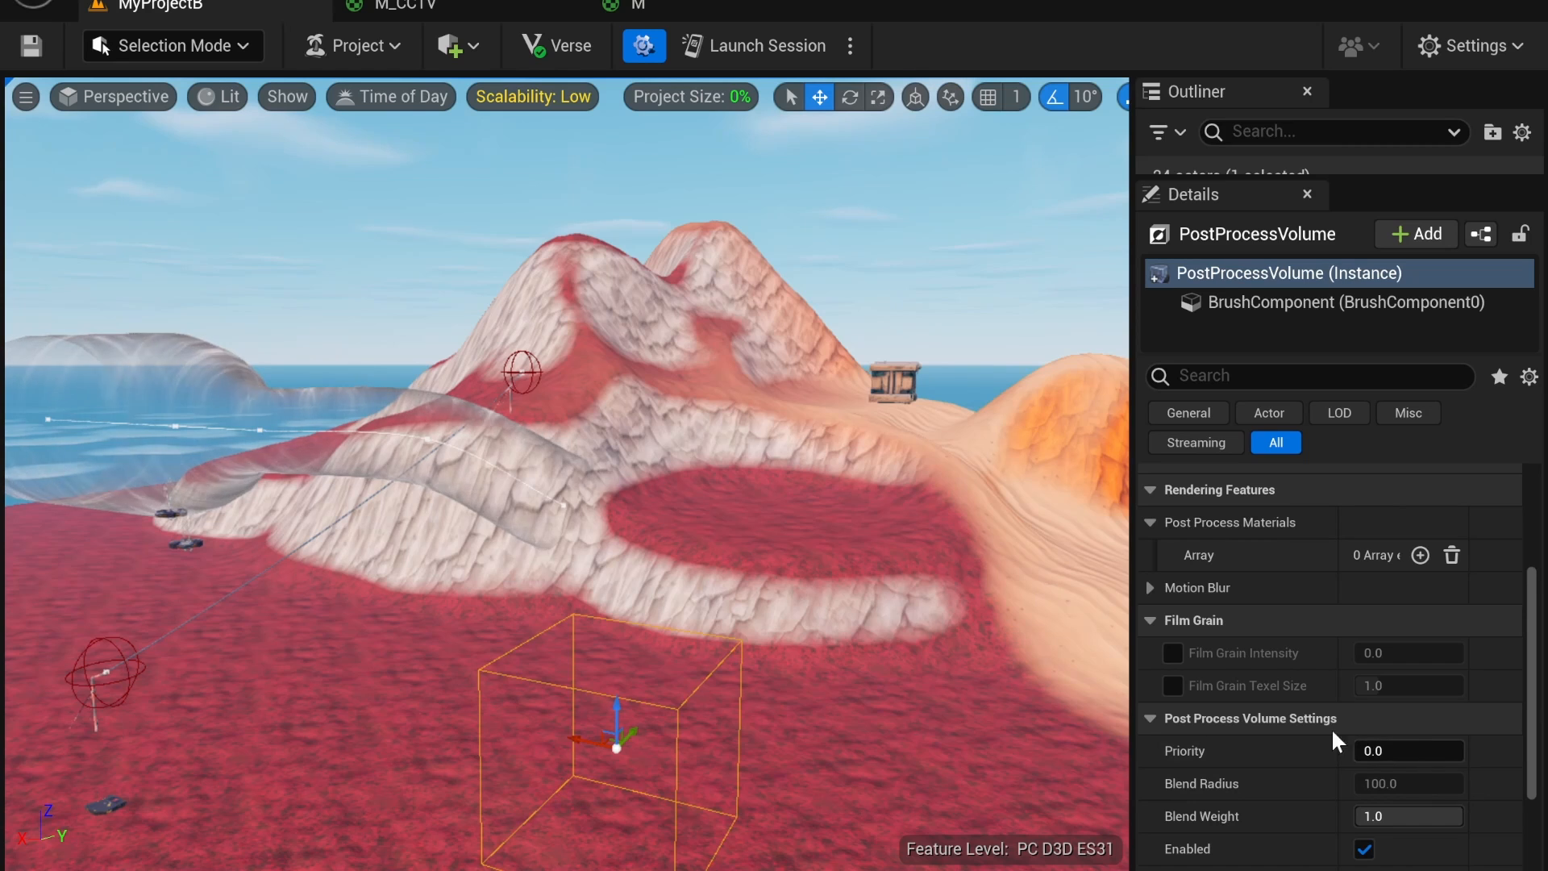
{"action": "scroll", "coordinate": [1282, 726], "scroll_direction": "up", "scroll_amount": 4}
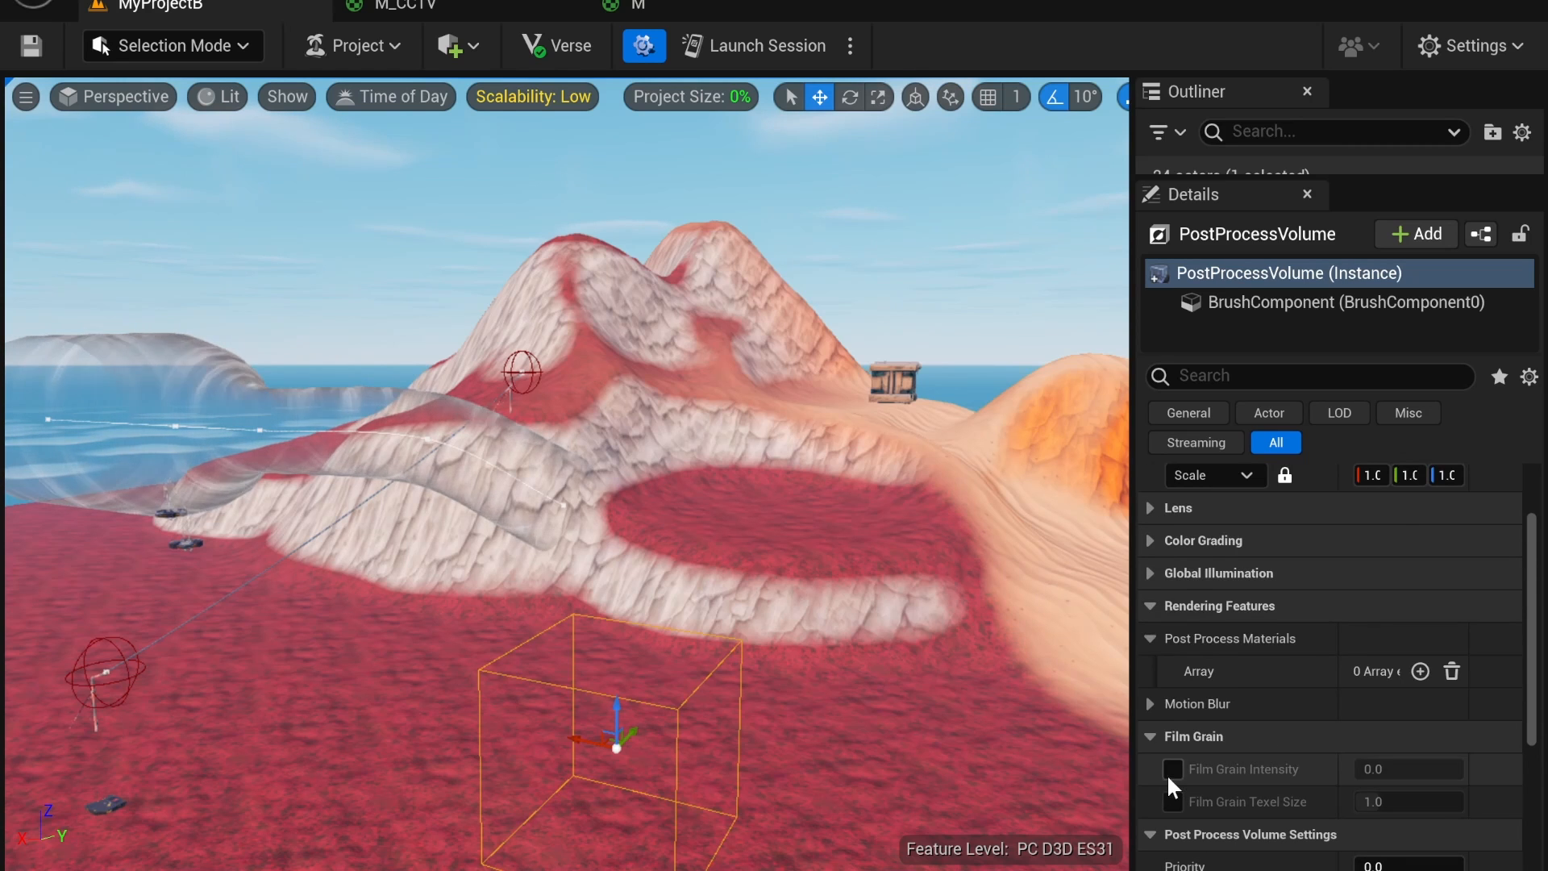
{"action": "scroll", "coordinate": [1153, 587], "scroll_direction": "up", "scroll_amount": 2}
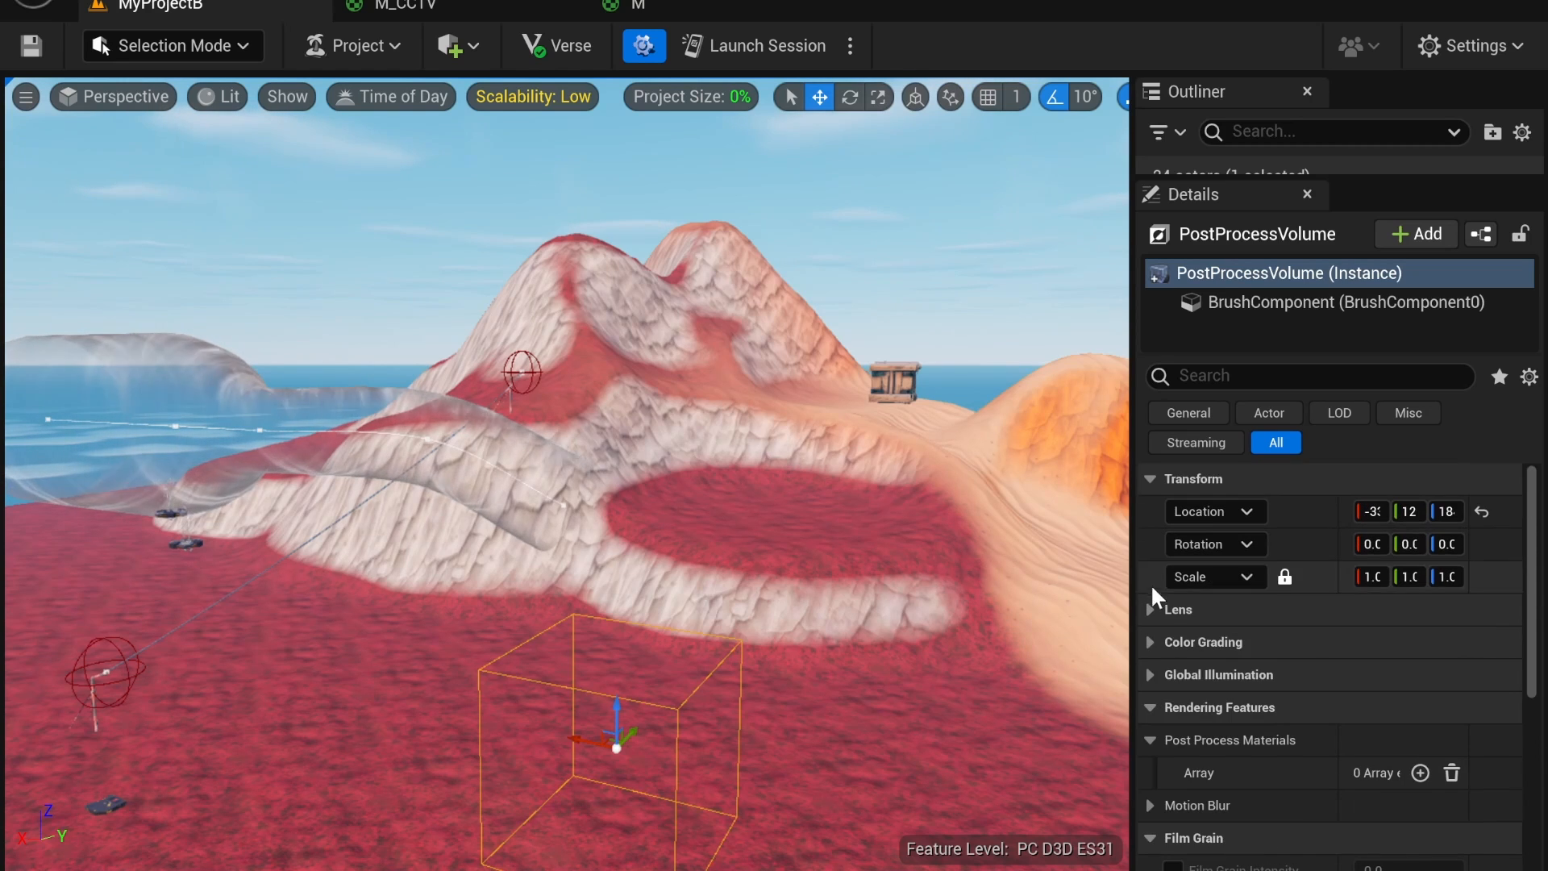
{"action": "left_click", "coordinate": [1151, 610]}
{"action": "scroll", "coordinate": [1233, 705], "scroll_direction": "down", "scroll_amount": 2}
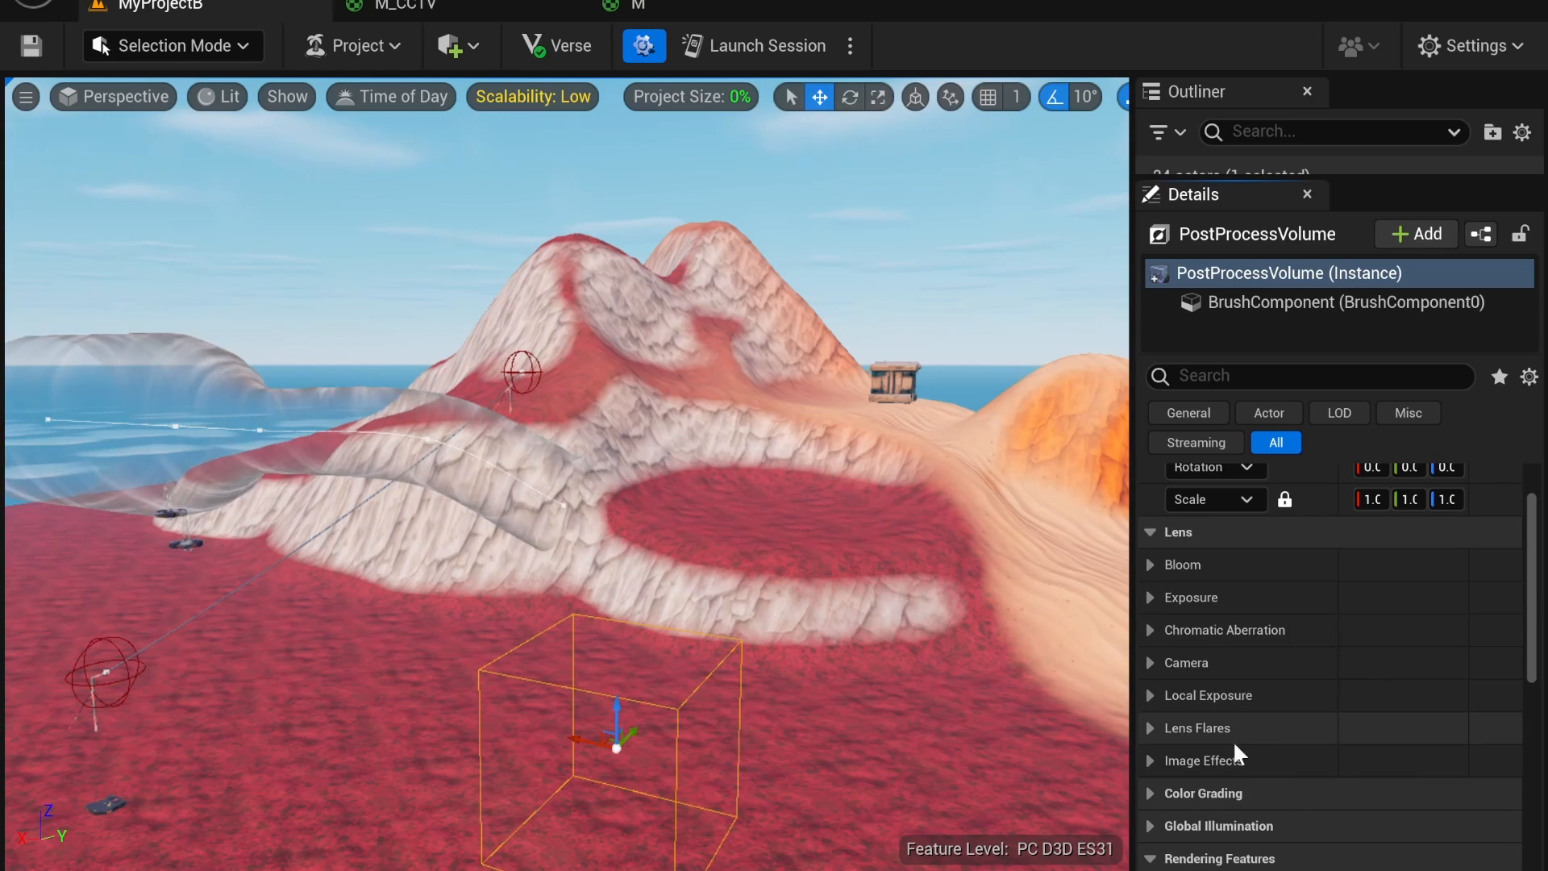
{"action": "left_click", "coordinate": [1150, 565]}
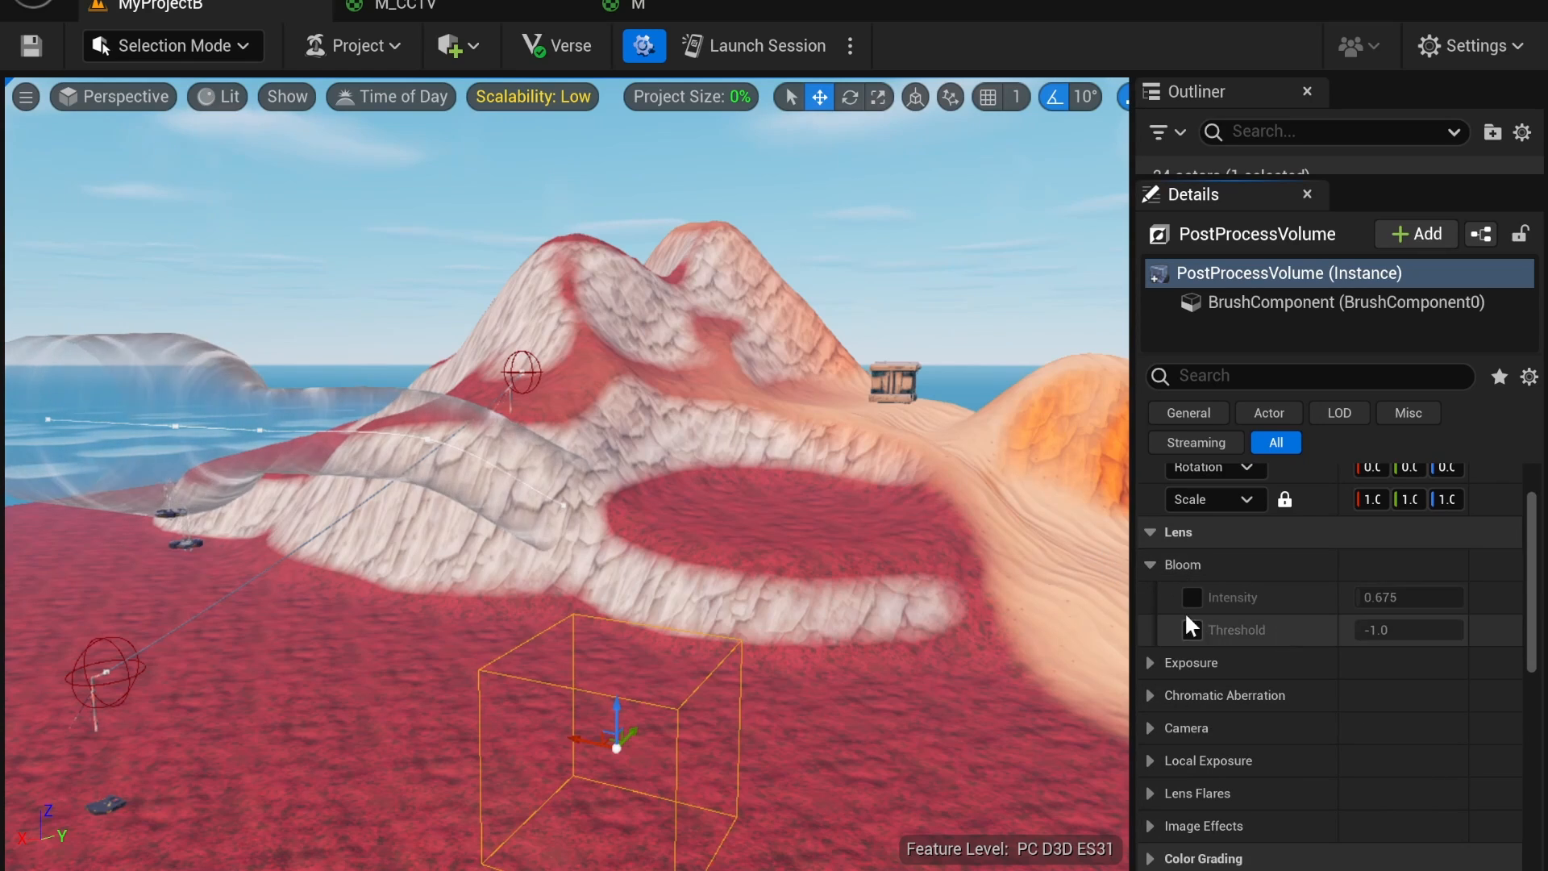
{"action": "left_click_drag", "start_coordinate": [1382, 598], "coordinate": [1467, 598]}
{"action": "type", "text": "8"}
{"action": "key", "text": "Return"}
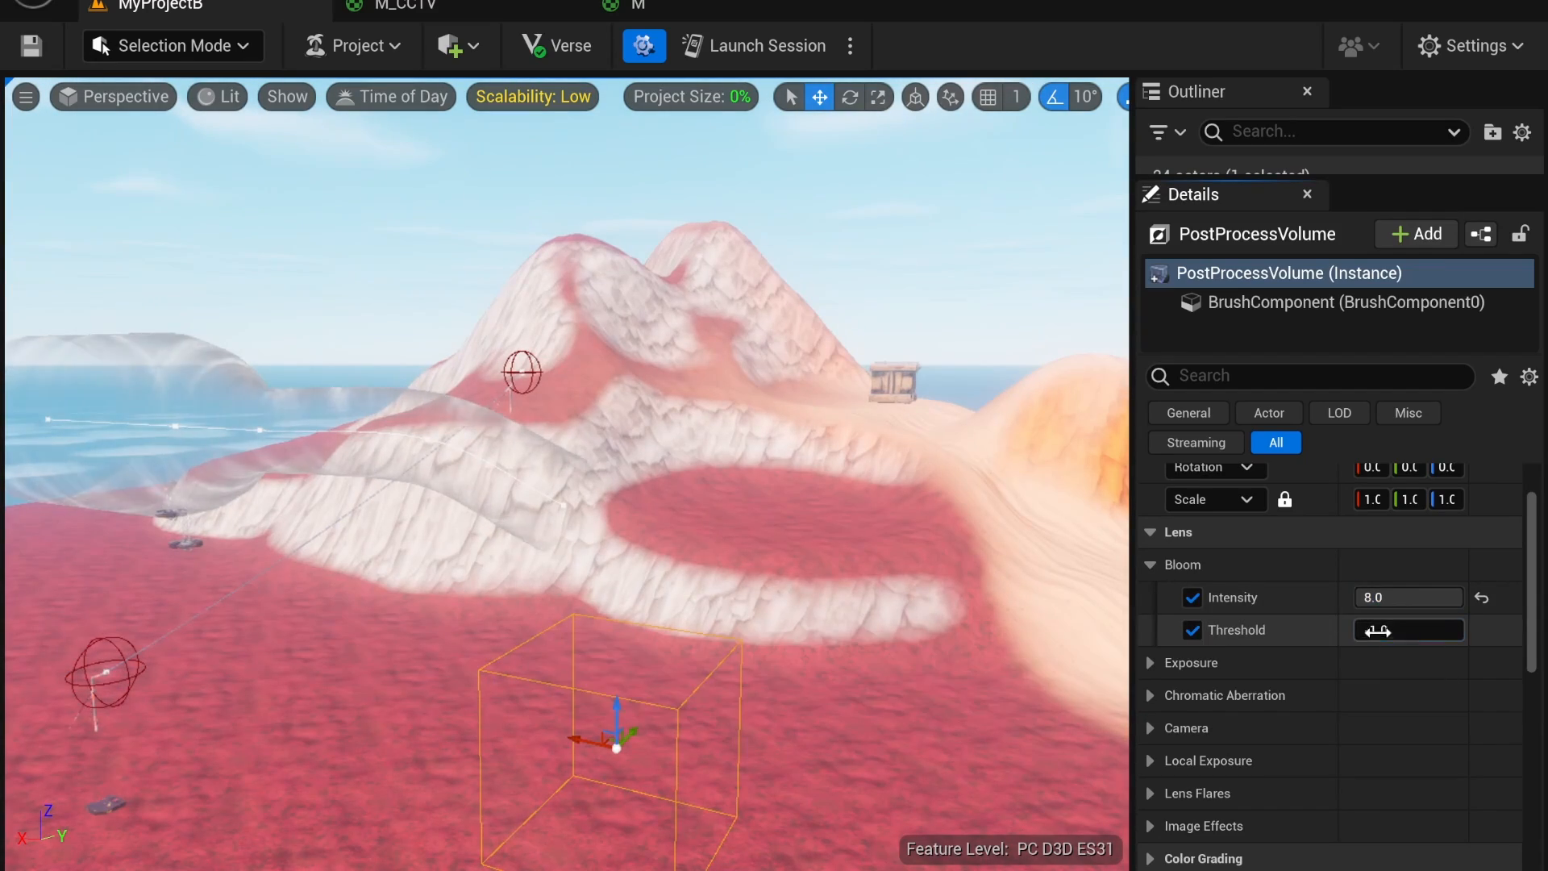
{"action": "mouse_move", "coordinate": [1377, 631]}
{"action": "left_mouse_down"}
{"action": "mouse_move", "coordinate": [1355, 630]}
{"action": "mouse_move", "coordinate": [1395, 630]}
{"action": "mouse_move", "coordinate": [1355, 630]}
{"action": "mouse_move", "coordinate": [1376, 630]}
{"action": "left_mouse_up"}
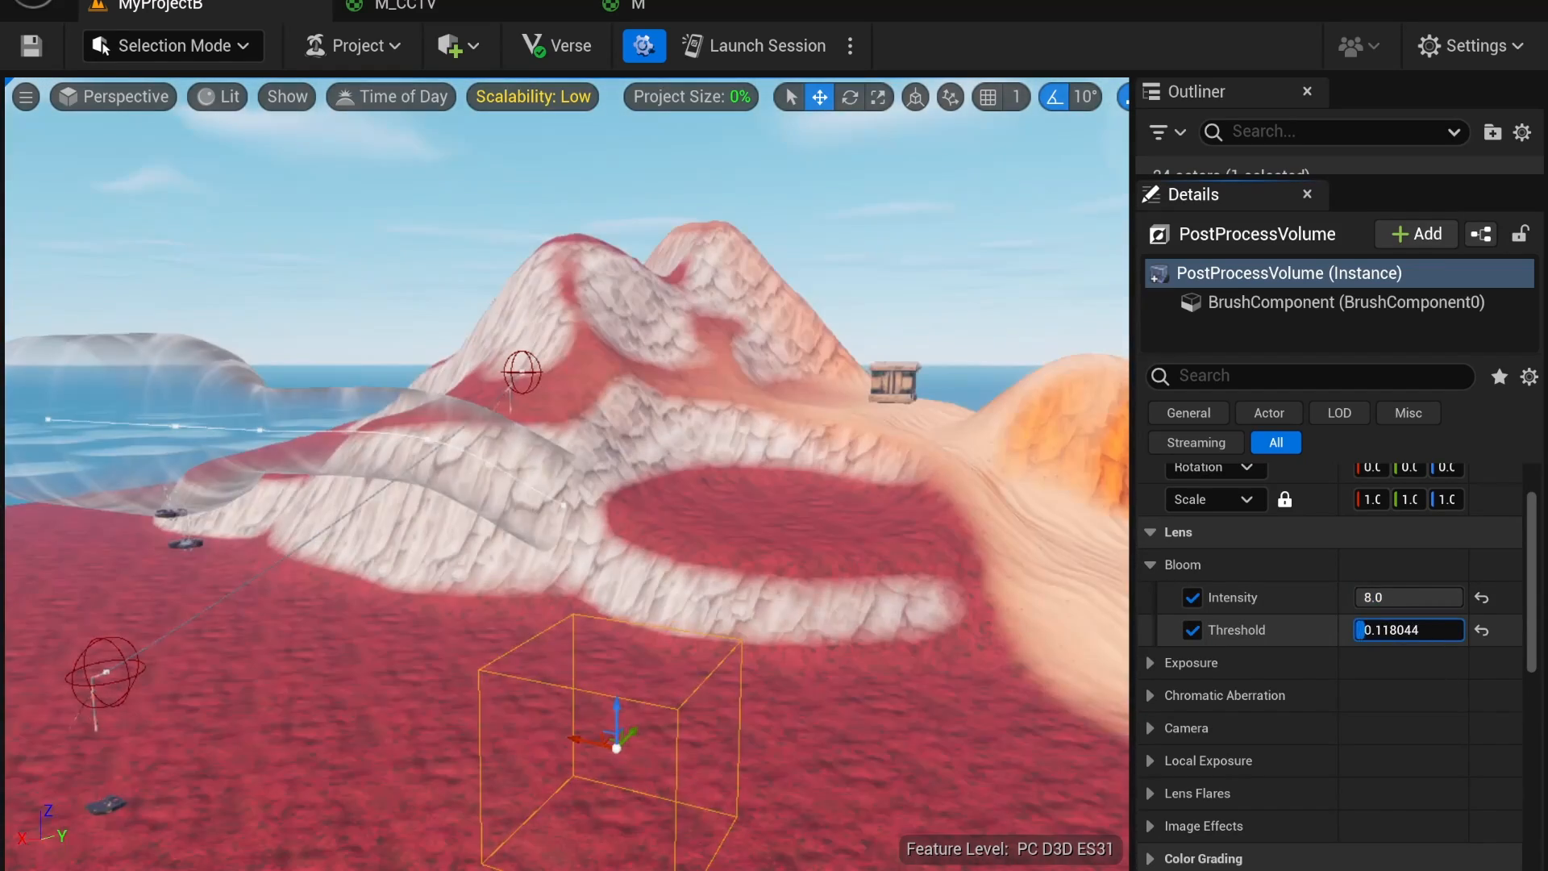
Step: Turn off the Bloom Intensity and Threshold overrides and collapse the Bloom settings
{"action": "left_click", "coordinate": [1193, 601]}
{"action": "left_click", "coordinate": [1192, 629]}
{"action": "left_click", "coordinate": [1149, 565]}
Step: Override the Exposure Metering Mode and set Exposure Compensation to about -0.46
{"action": "left_click", "coordinate": [1181, 600]}
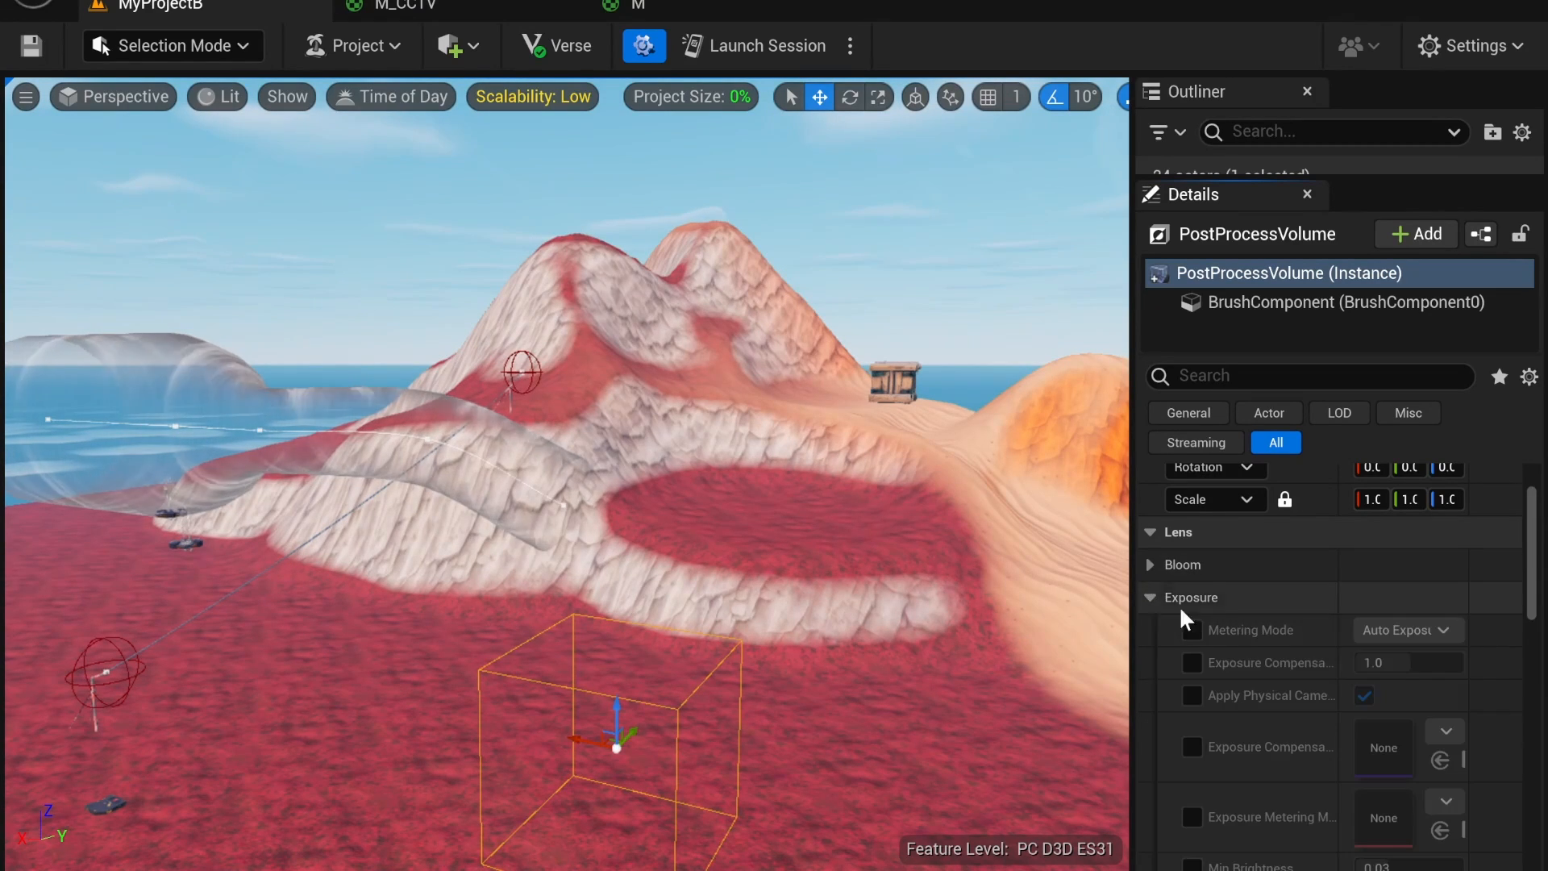
{"action": "left_click", "coordinate": [1192, 630]}
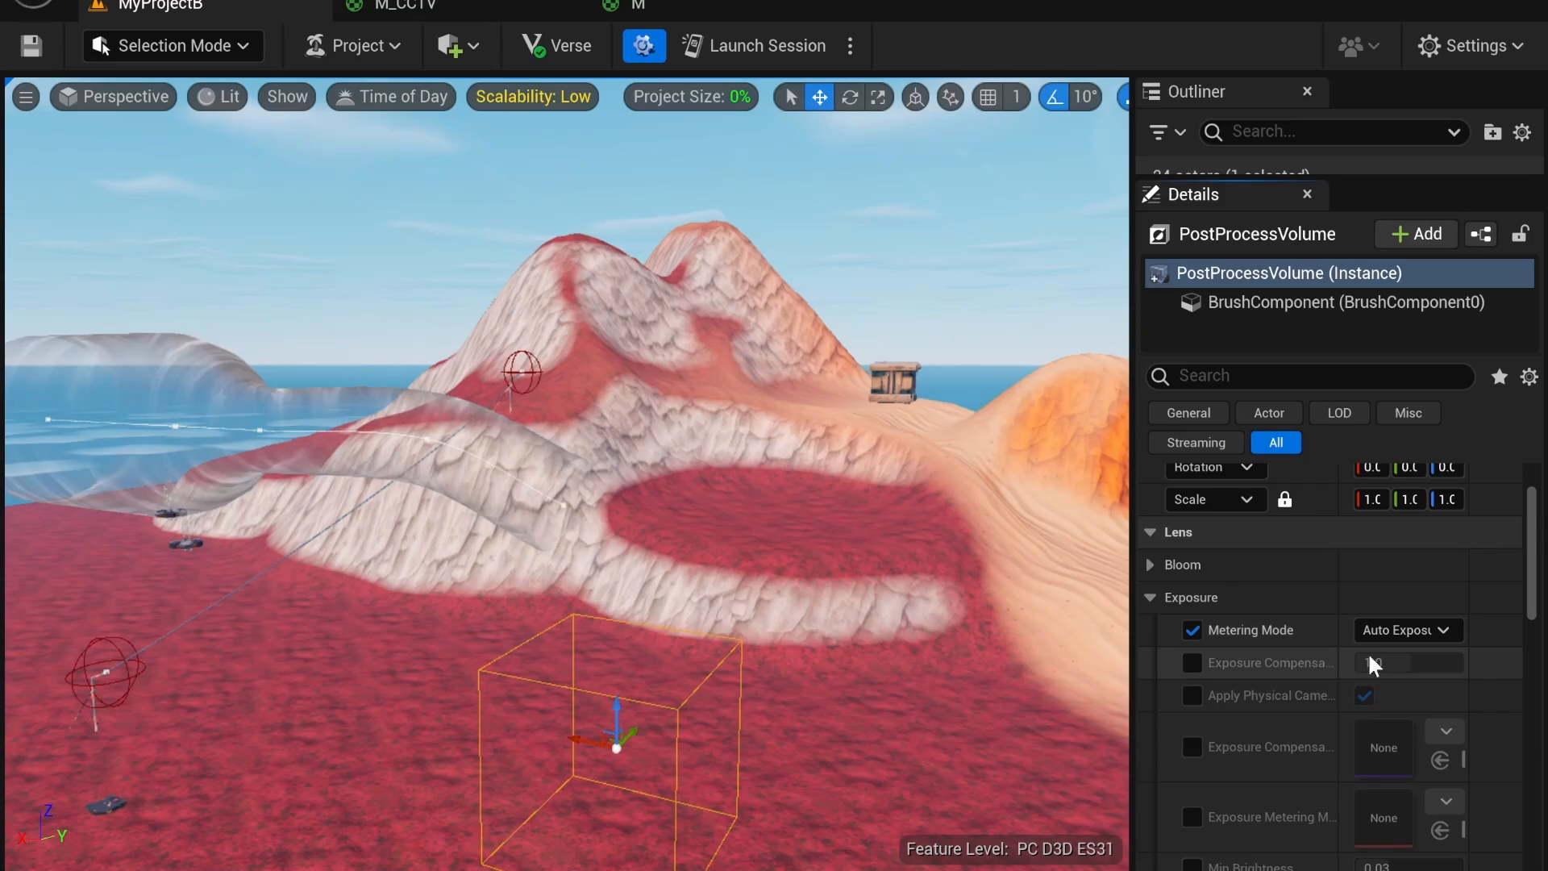
{"action": "left_click", "coordinate": [1194, 663]}
{"action": "scroll", "coordinate": [1203, 664], "scroll_direction": "down", "scroll_amount": 2}
{"action": "left_click_drag", "start_coordinate": [1383, 586], "coordinate": [1330, 589]}
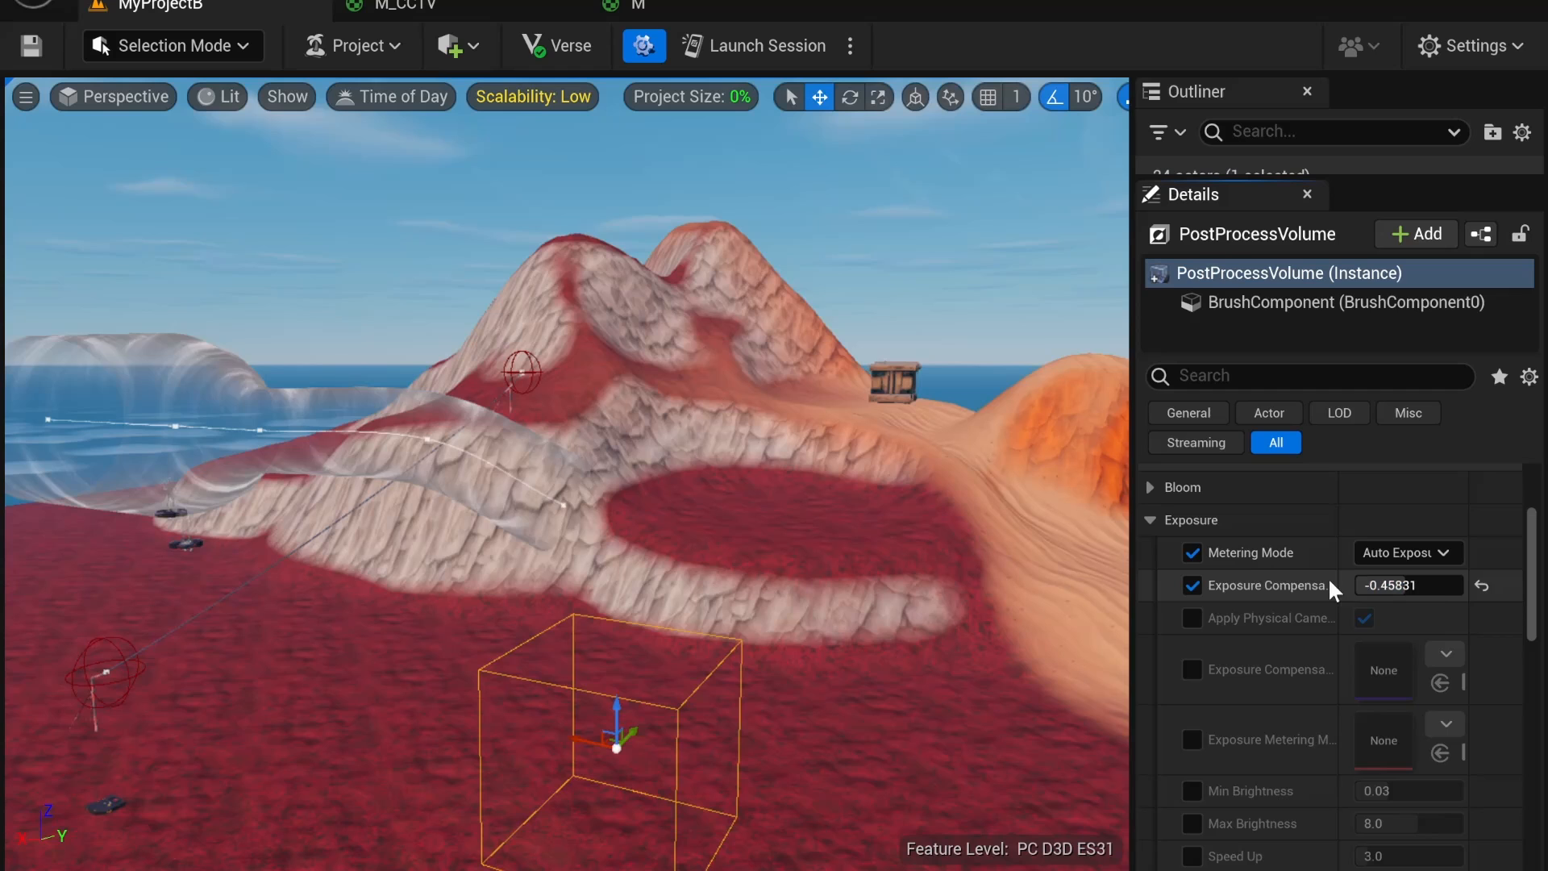
Step: Turn off the Metering Mode and Exposure Compensation overrides and collapse the Exposure settings
{"action": "left_click", "coordinate": [1192, 553]}
{"action": "left_click", "coordinate": [1192, 585]}
{"action": "left_click", "coordinate": [1149, 521]}
{"action": "left_click", "coordinate": [1153, 523]}
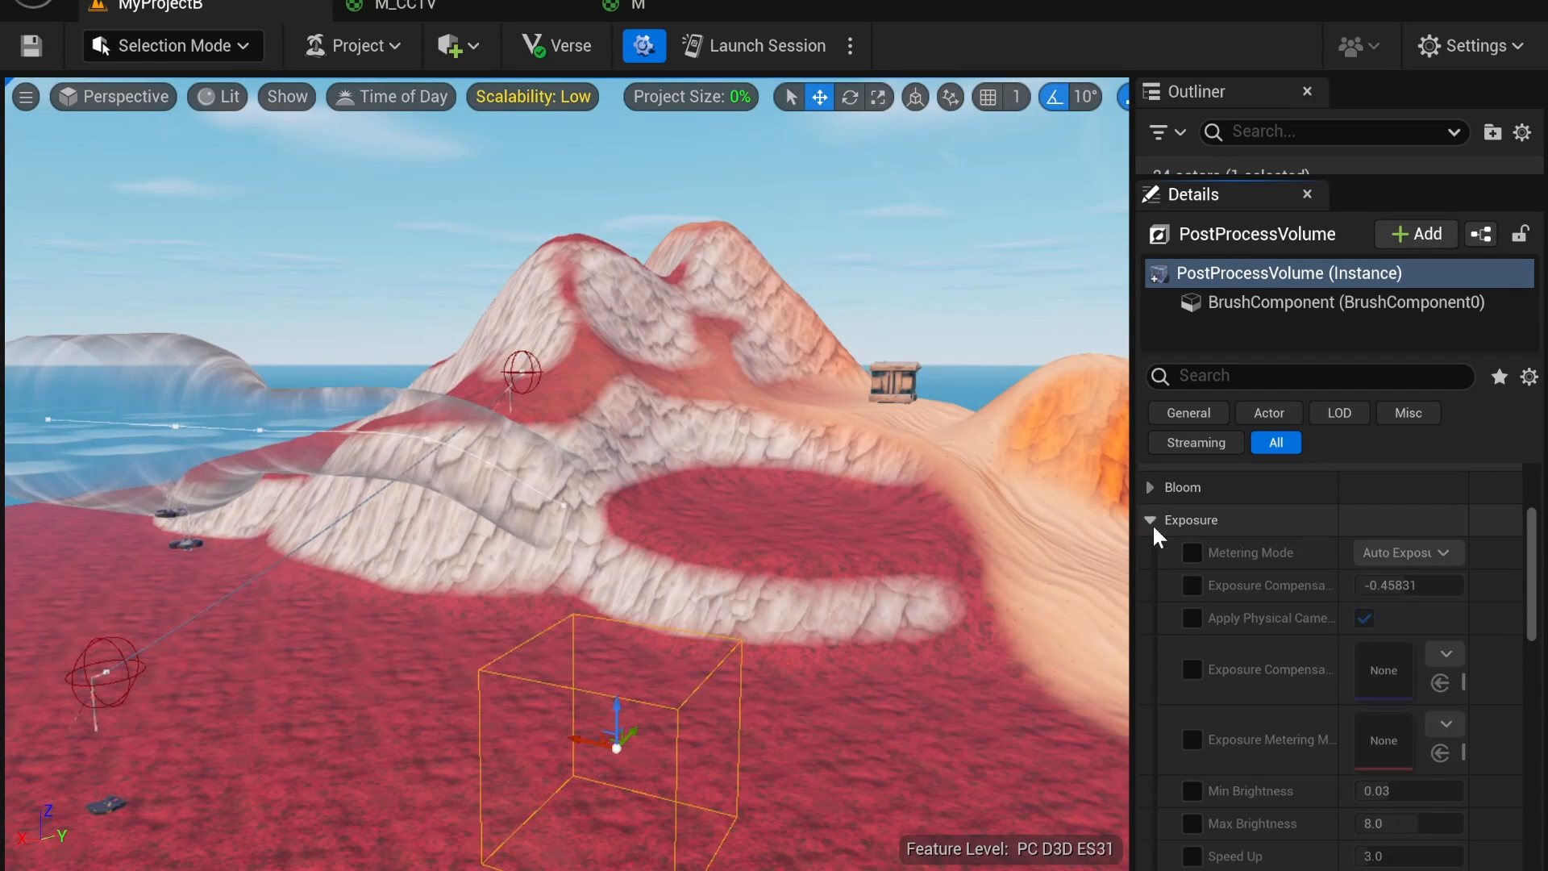
{"action": "scroll", "coordinate": [1235, 604], "scroll_direction": "down", "scroll_amount": 2}
{"action": "scroll", "coordinate": [1245, 685], "scroll_direction": "up", "scroll_amount": 3}
{"action": "left_click", "coordinate": [1149, 559]}
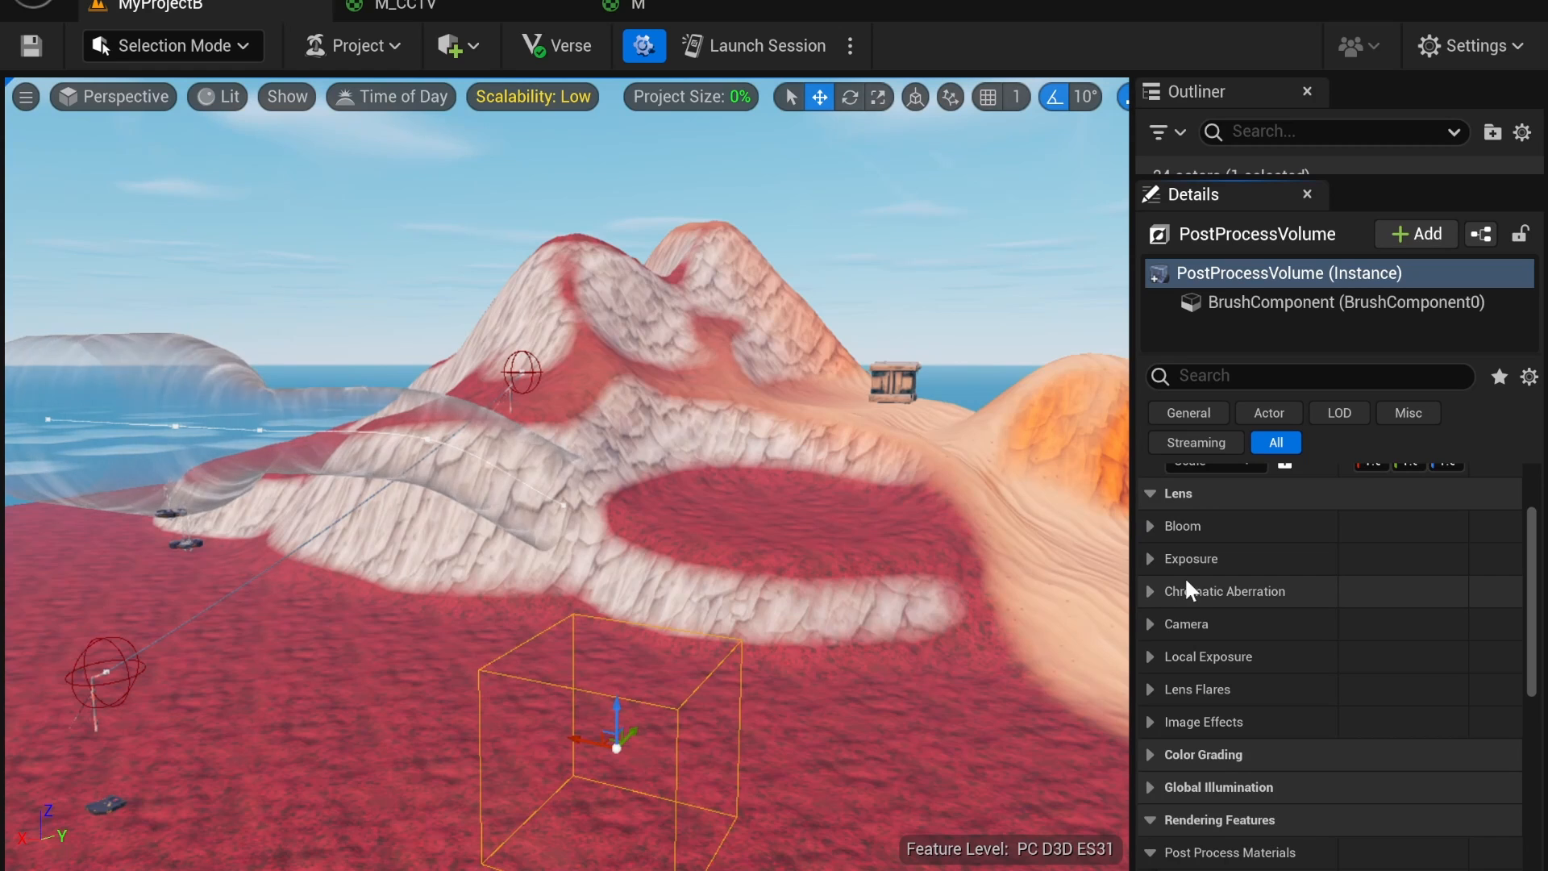
Step: Try Chromatic Aberration with an Intensity of about 4.59 and an adjusted Start Offset, and disable both overrides again
{"action": "left_click", "coordinate": [1150, 590]}
{"action": "scroll", "coordinate": [1201, 612], "scroll_direction": "down", "scroll_amount": 1}
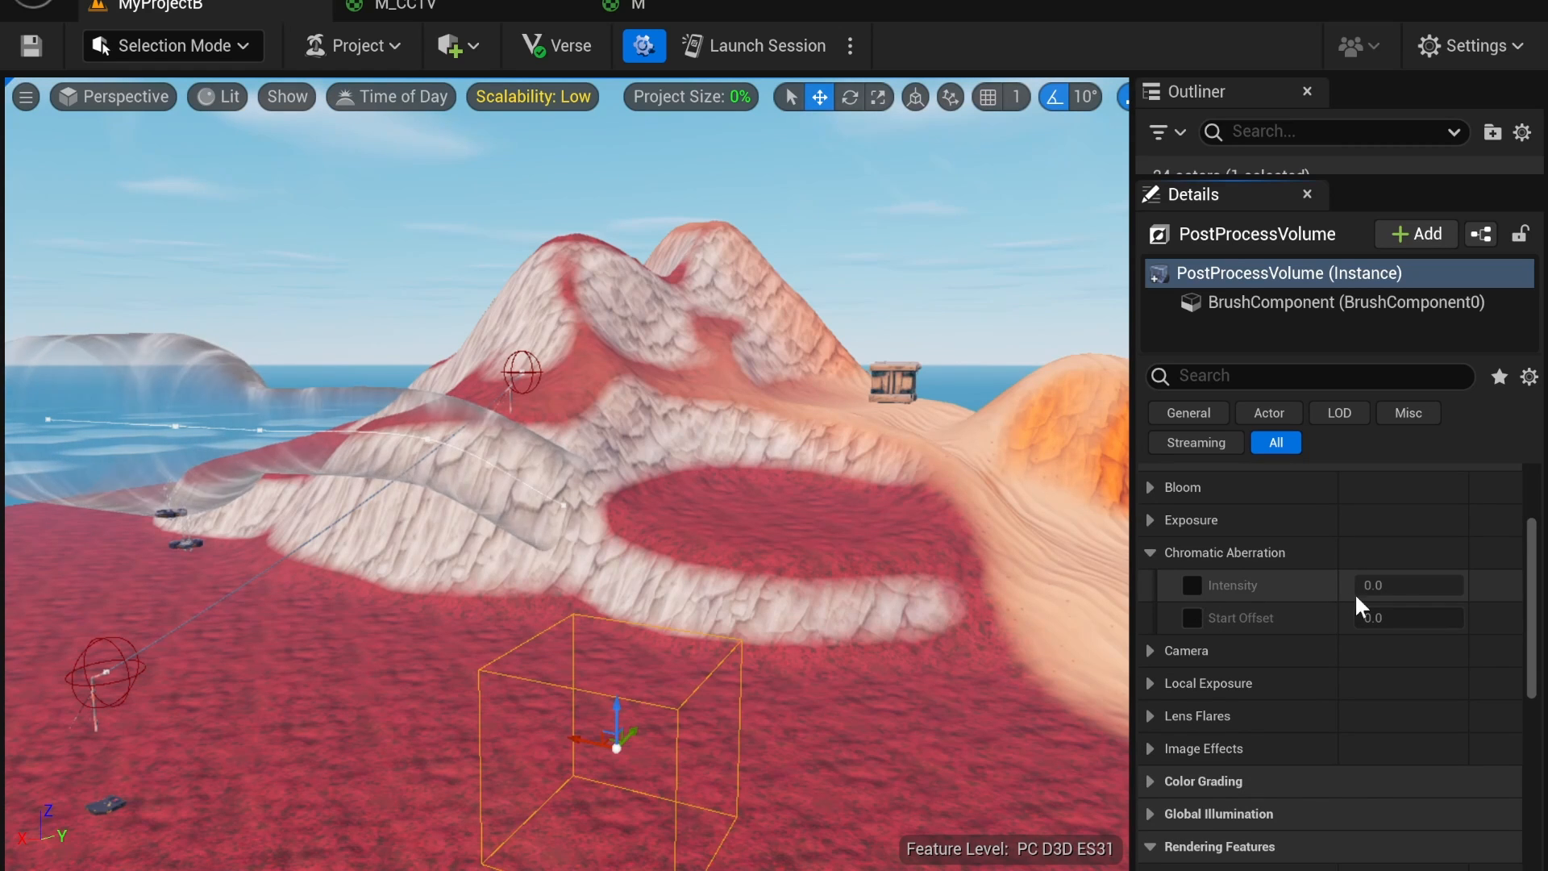
{"action": "left_click", "coordinate": [1192, 586]}
{"action": "left_click_drag", "start_coordinate": [1369, 588], "coordinate": [1455, 587]}
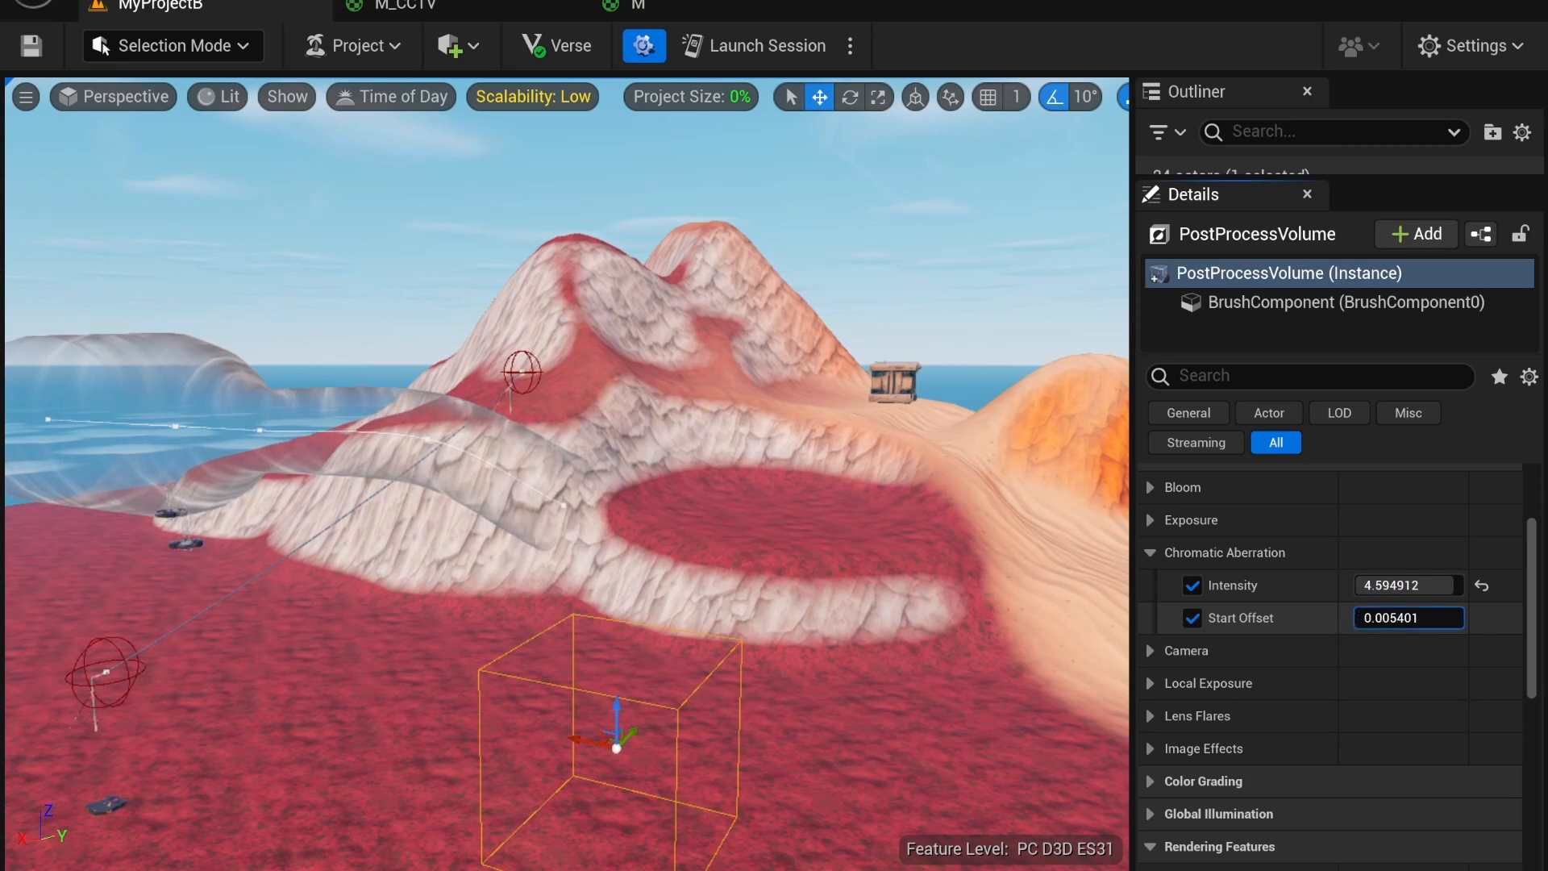
{"action": "left_click_drag", "start_coordinate": [1367, 618], "coordinate": [1390, 618]}
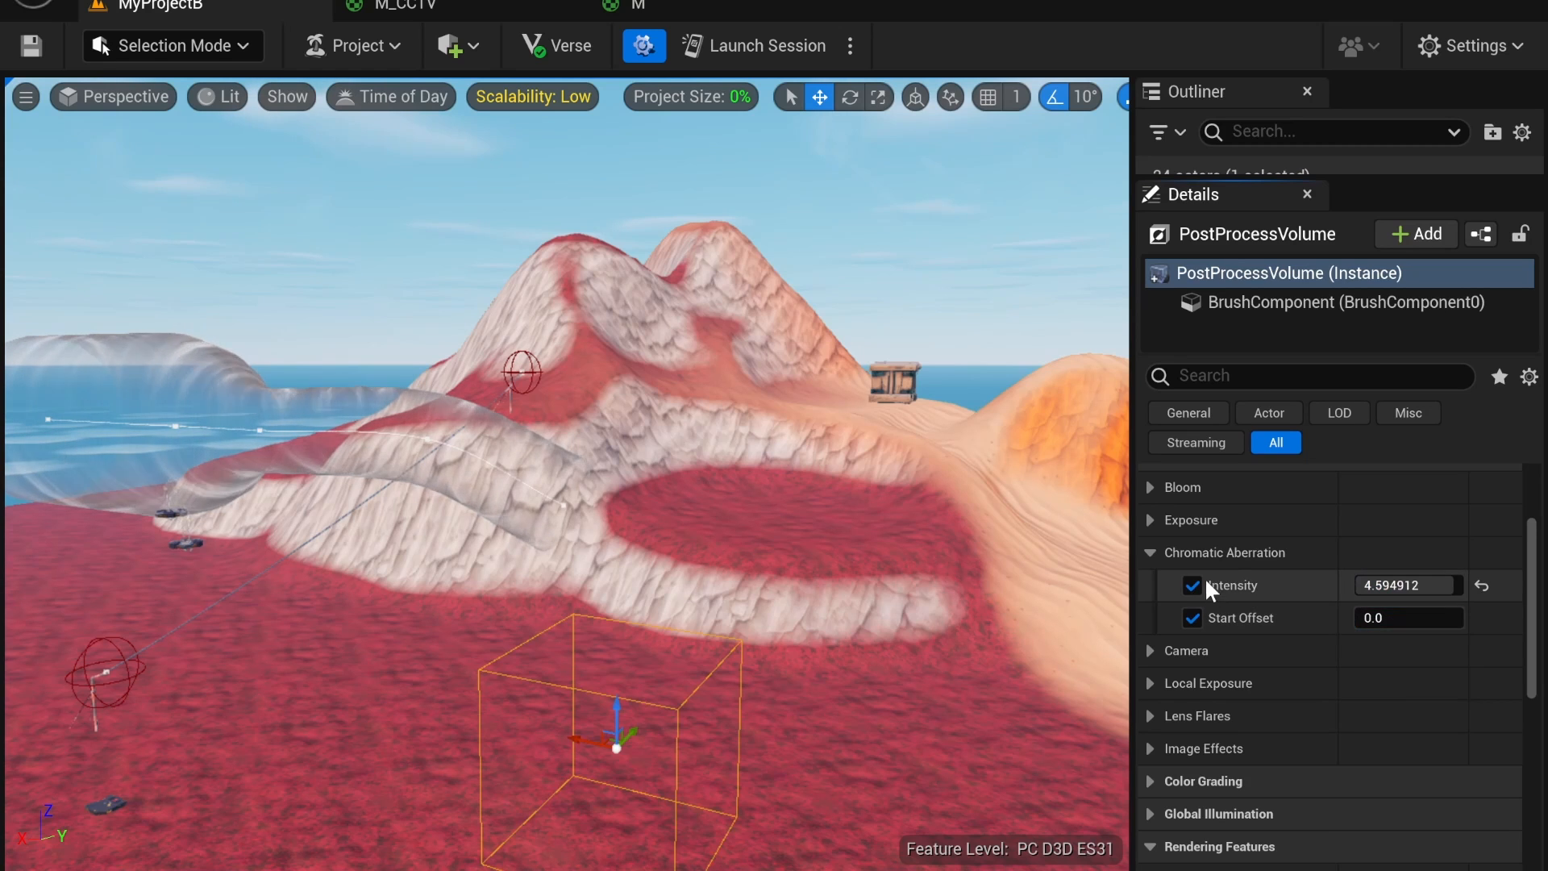
{"action": "left_click", "coordinate": [1191, 618]}
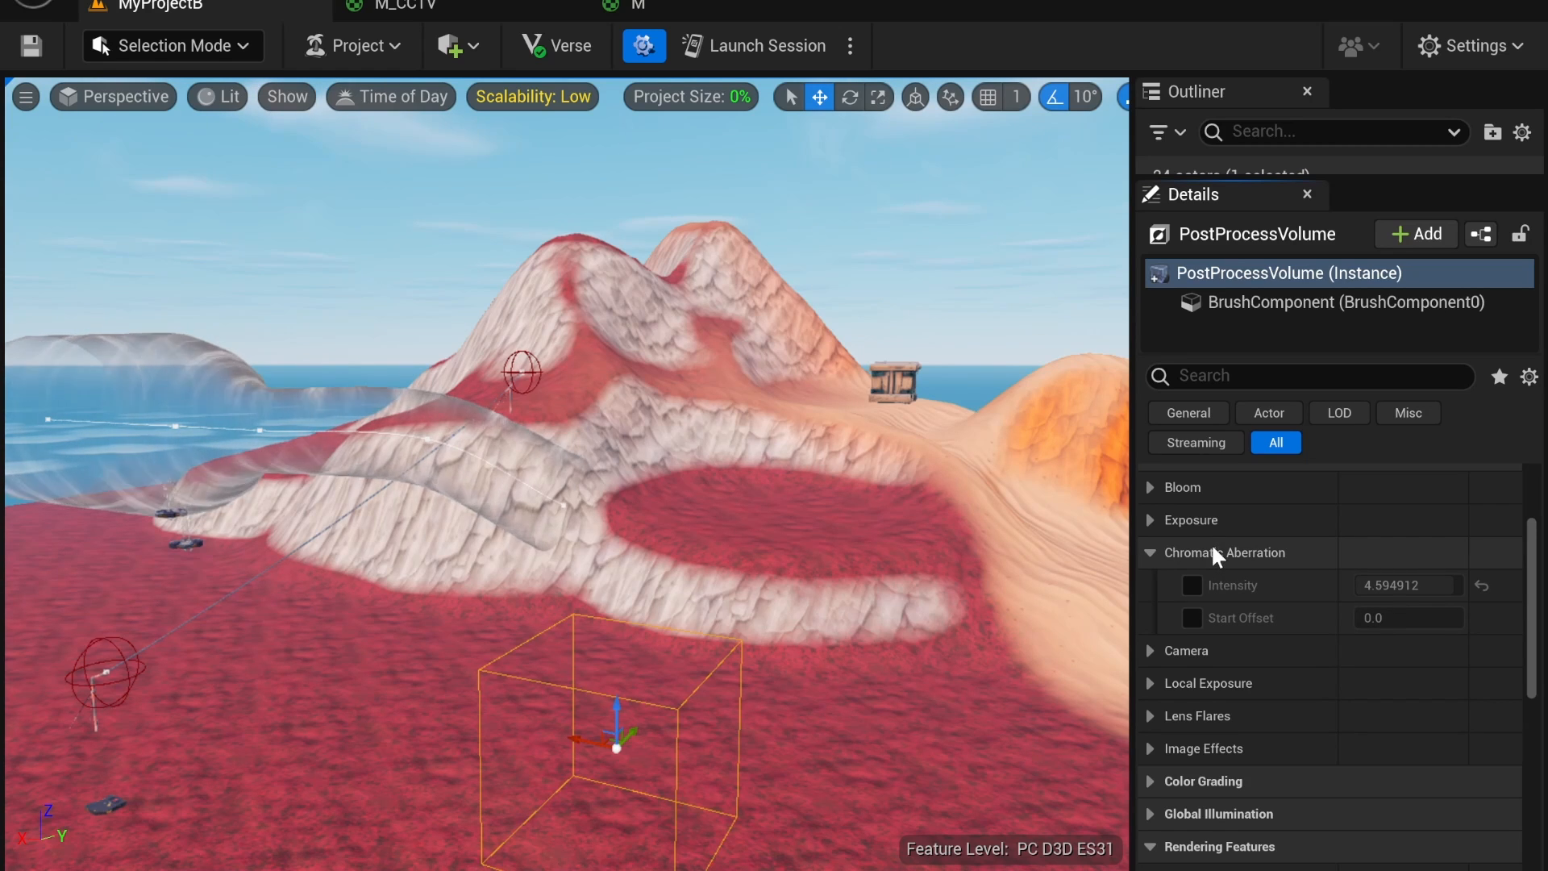
{"action": "left_click", "coordinate": [1153, 552]}
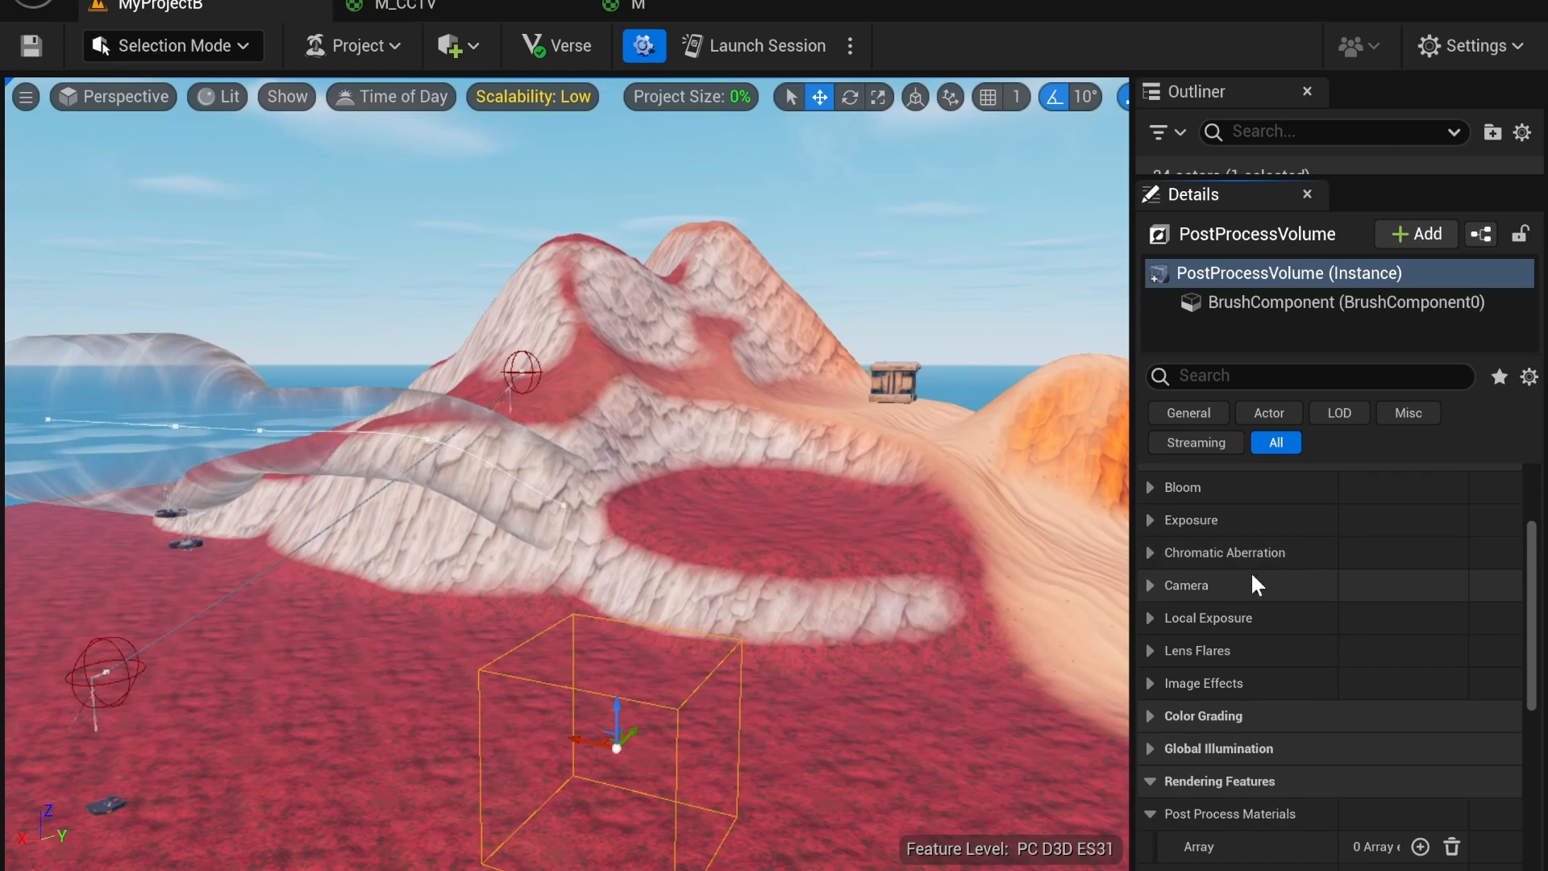
Step: Try the Shutter Speed override in the Lens Camera settings, switch it off again and collapse the section
{"action": "scroll", "coordinate": [1211, 593], "scroll_direction": "down", "scroll_amount": 3}
{"action": "scroll", "coordinate": [1211, 592], "scroll_direction": "up", "scroll_amount": 4}
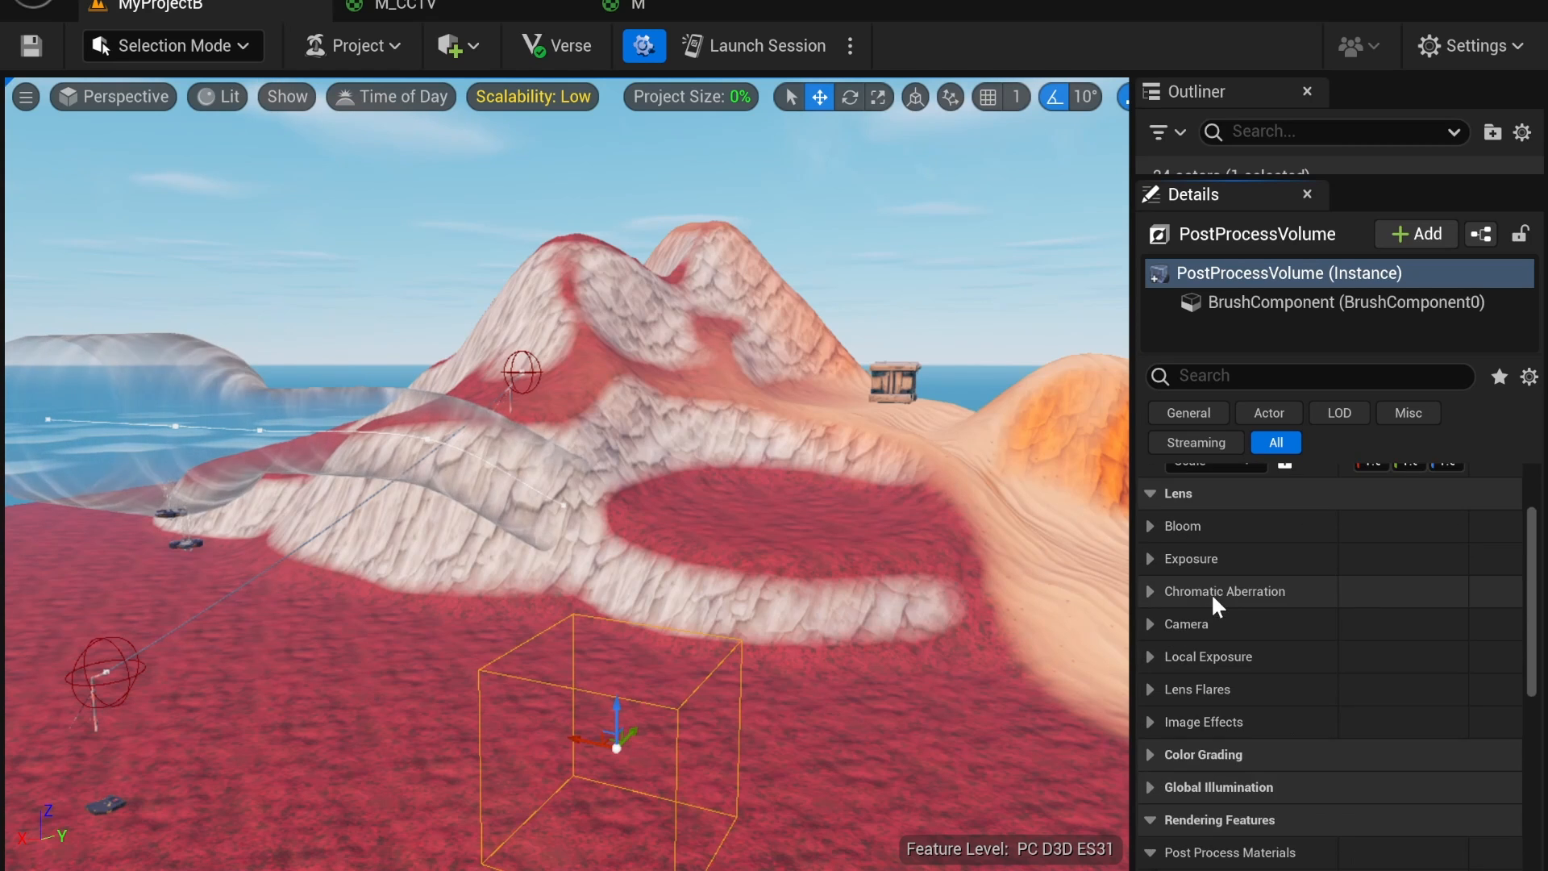
{"action": "left_click", "coordinate": [1149, 623]}
{"action": "scroll", "coordinate": [1241, 641], "scroll_direction": "down", "scroll_amount": 1}
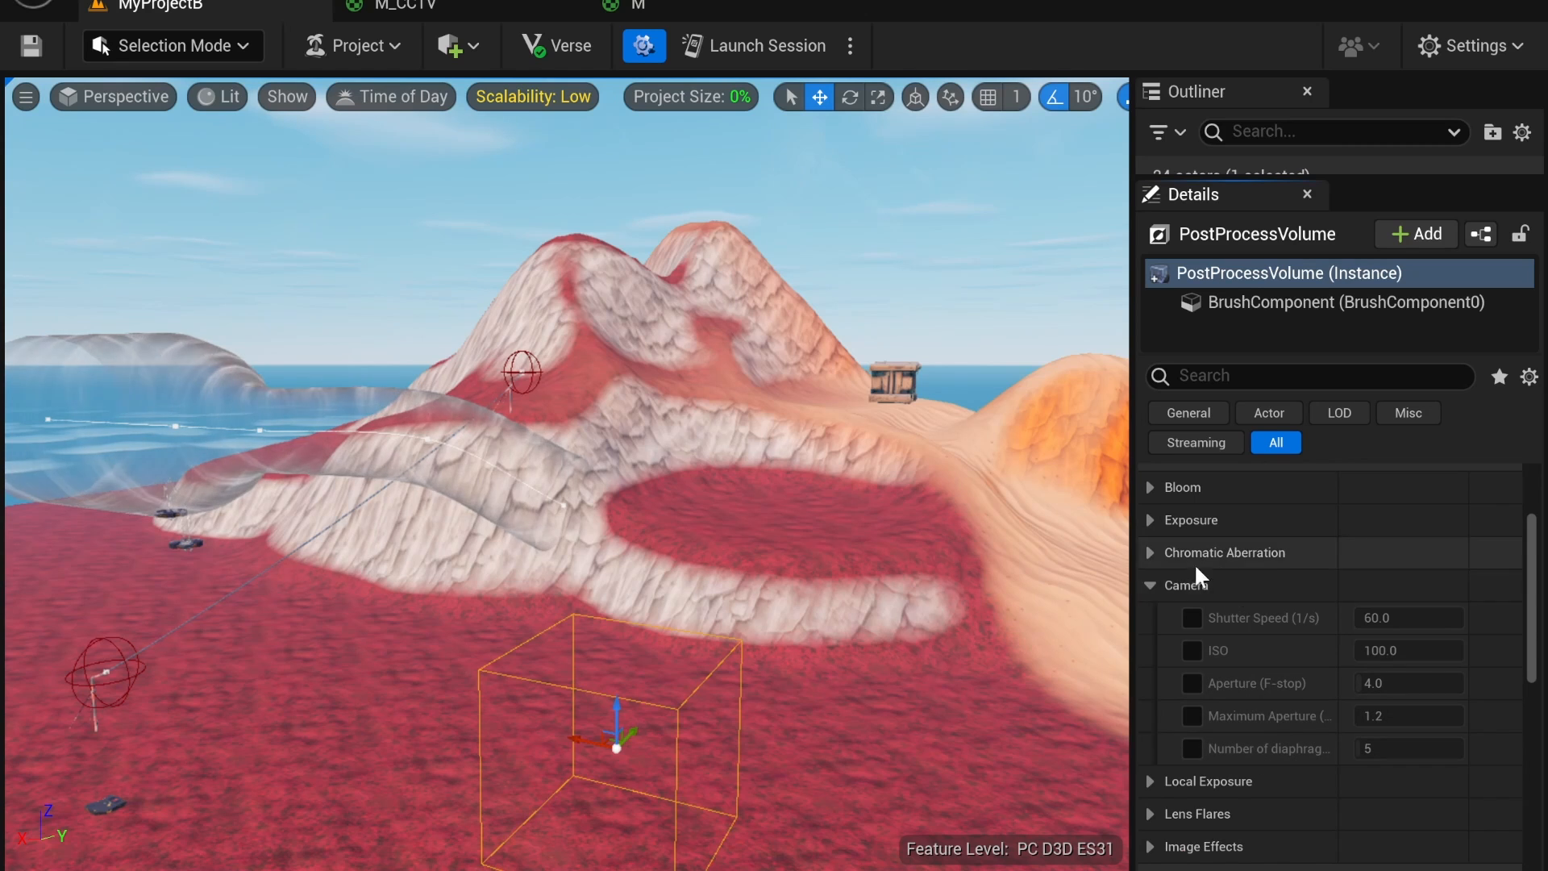
{"action": "left_click", "coordinate": [1149, 584]}
{"action": "left_click", "coordinate": [1168, 586]}
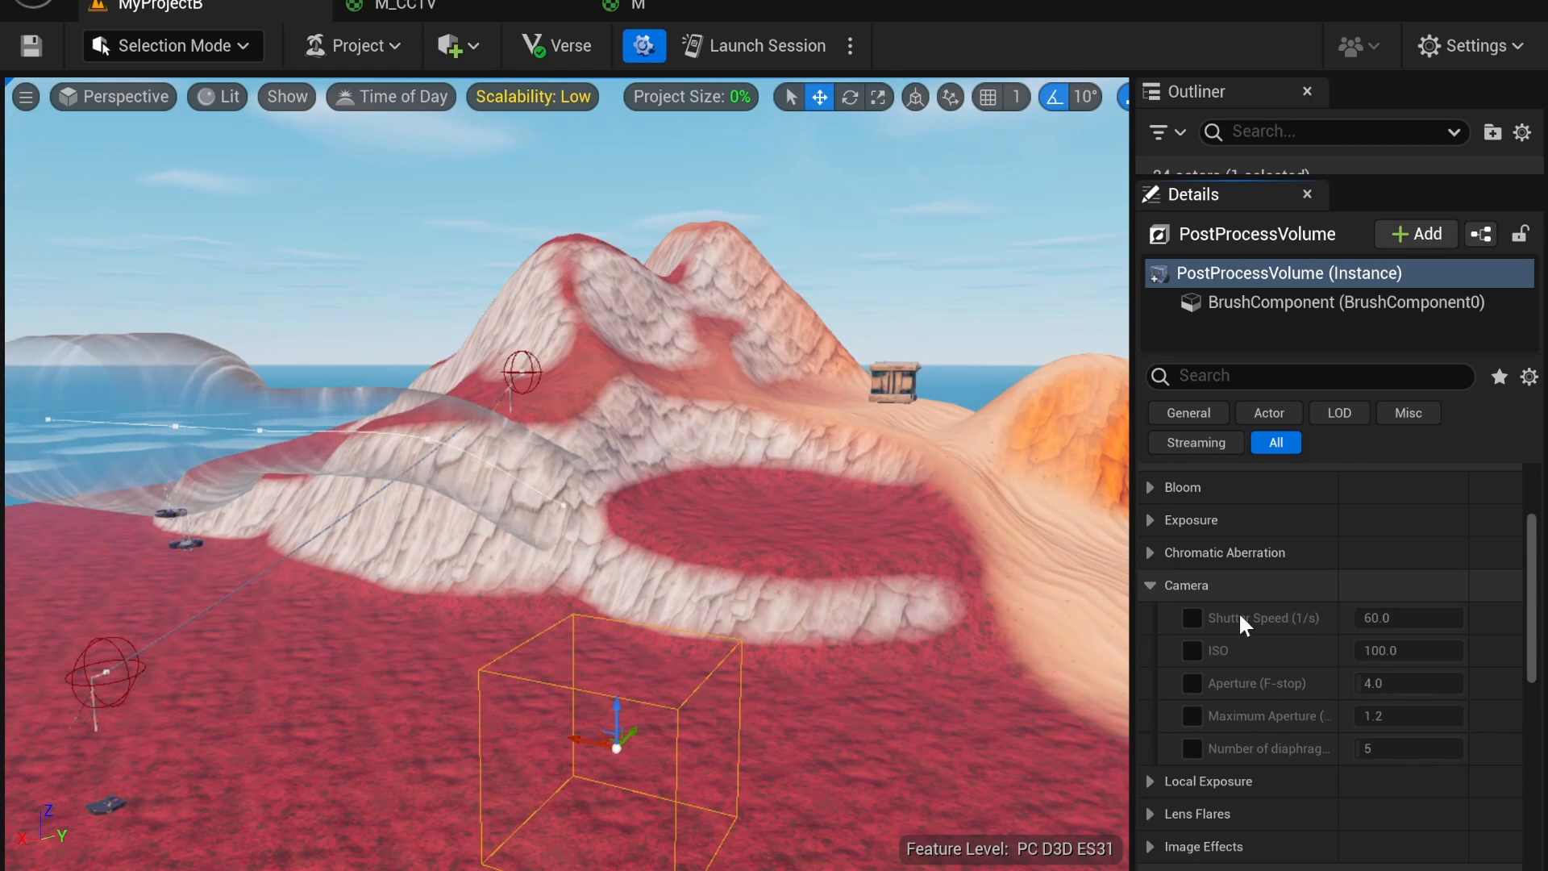
{"action": "left_click", "coordinate": [1195, 618]}
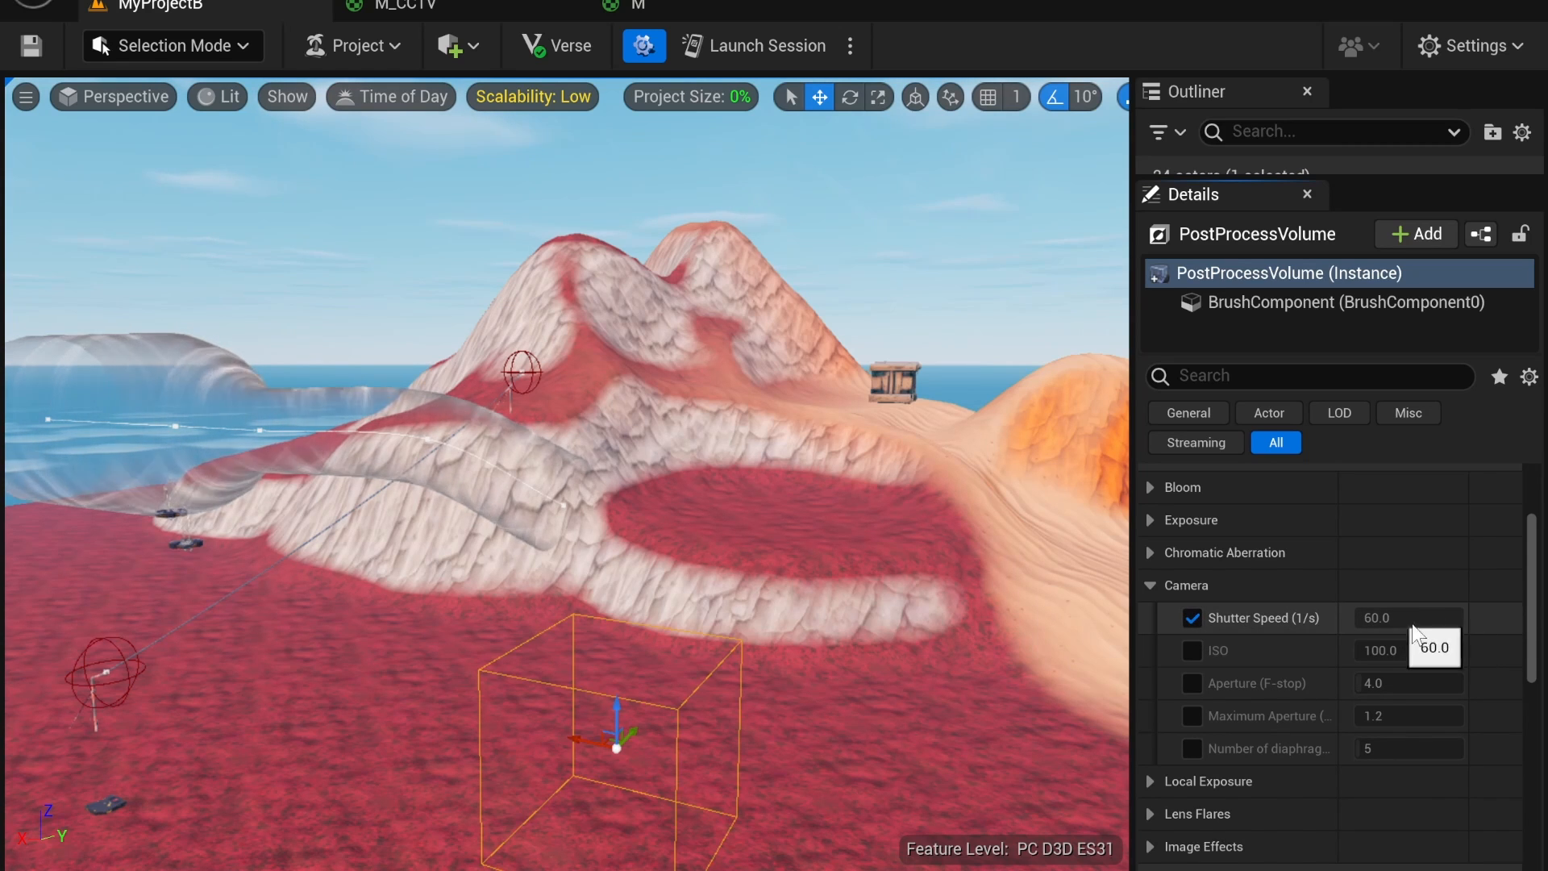
{"action": "left_click", "coordinate": [1193, 615]}
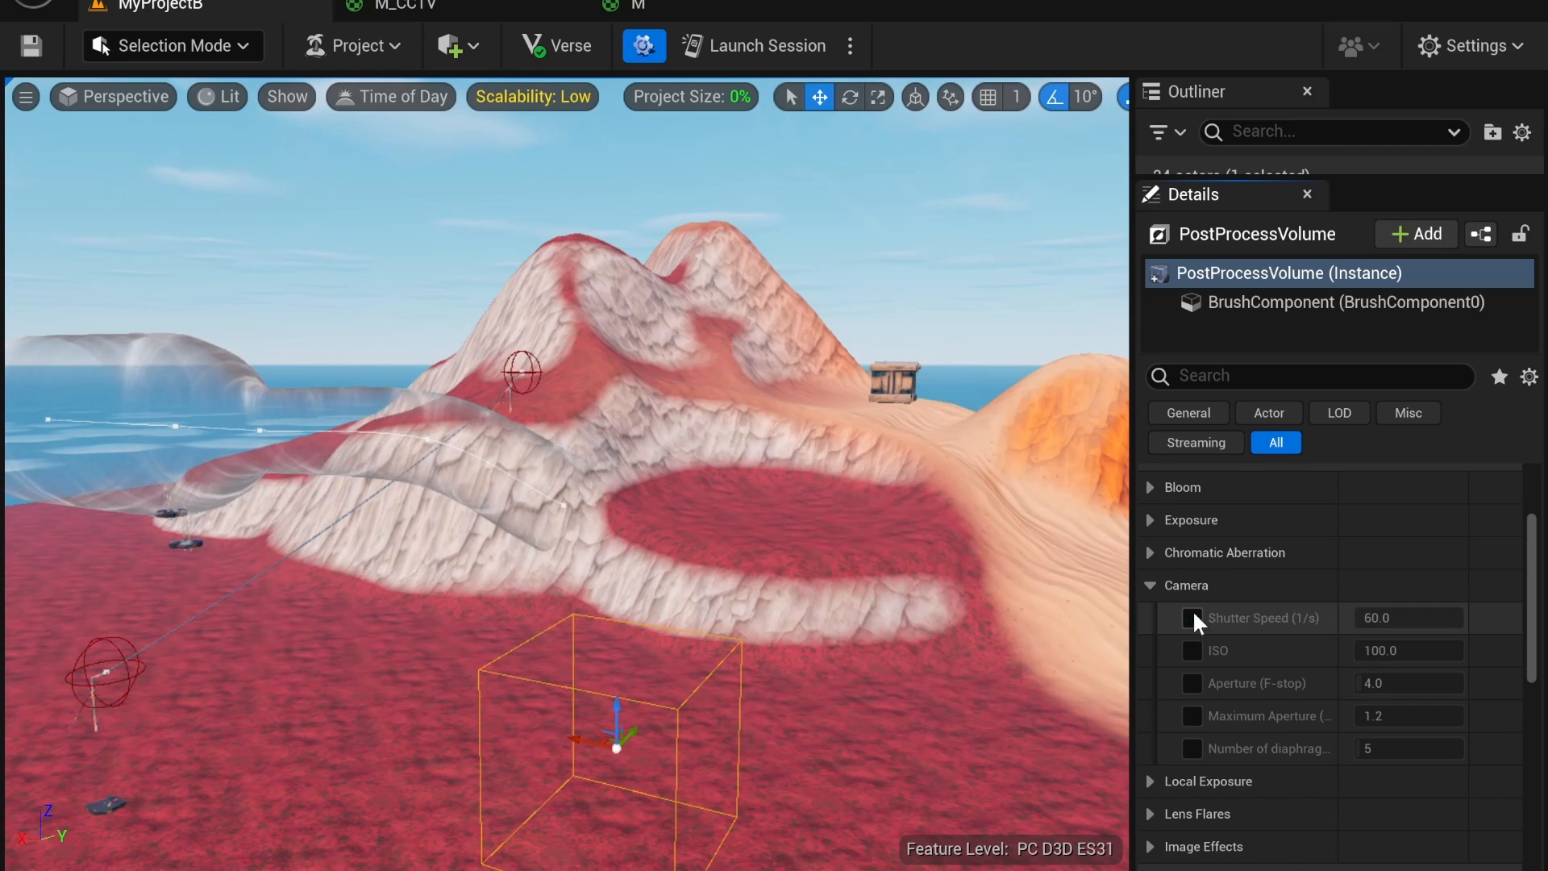
{"action": "left_click", "coordinate": [1150, 587]}
Step: Enable the Highlight Contrast override in the Local Exposure settings and collapse the section
{"action": "left_click", "coordinate": [1151, 579]}
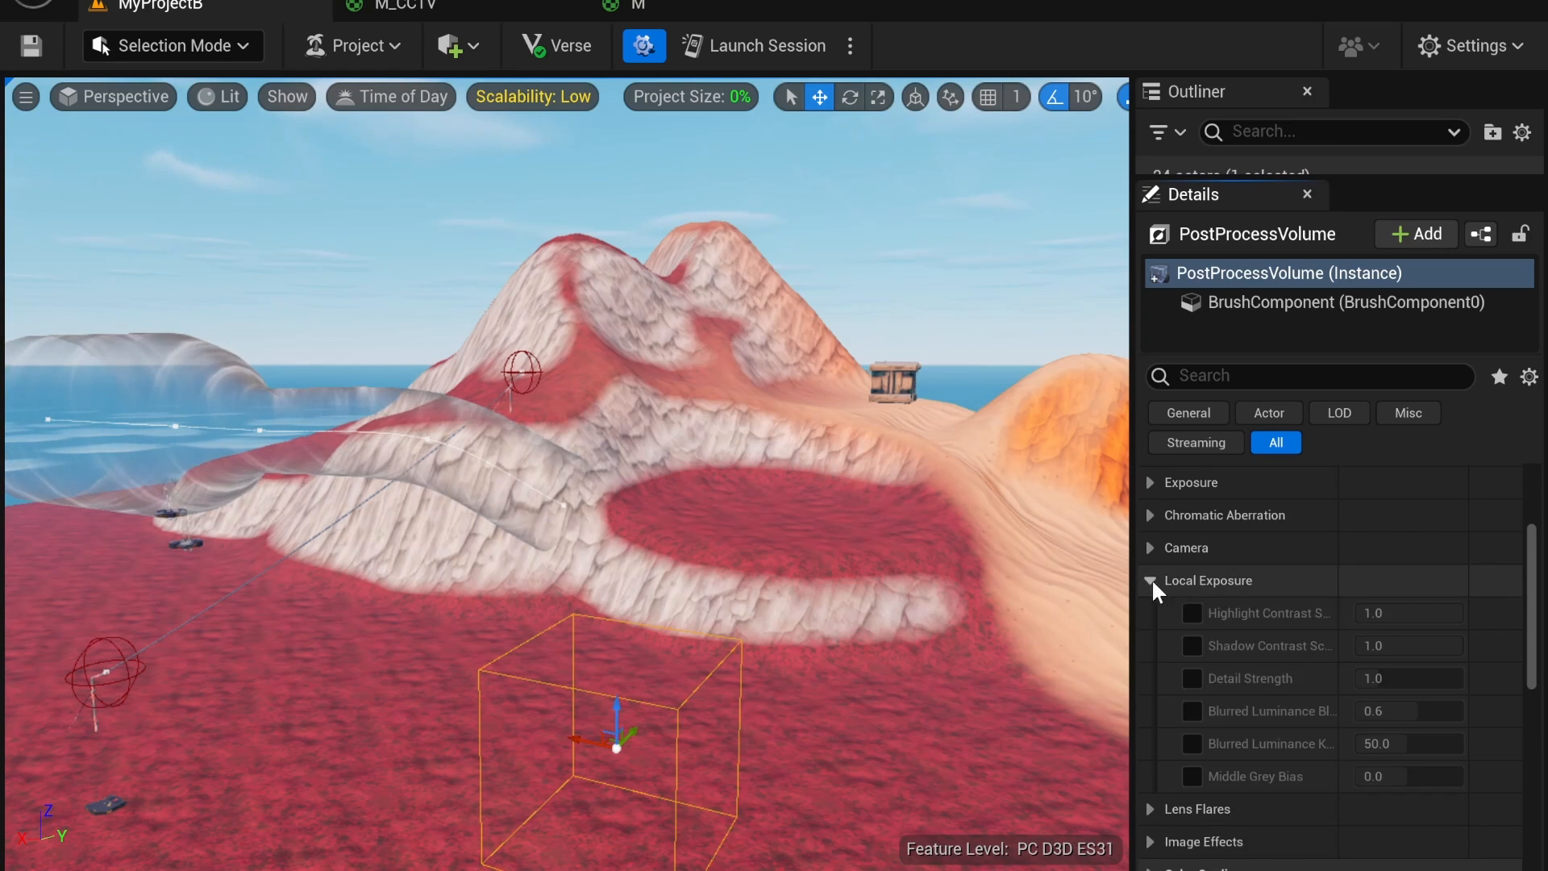
{"action": "left_click", "coordinate": [1194, 613]}
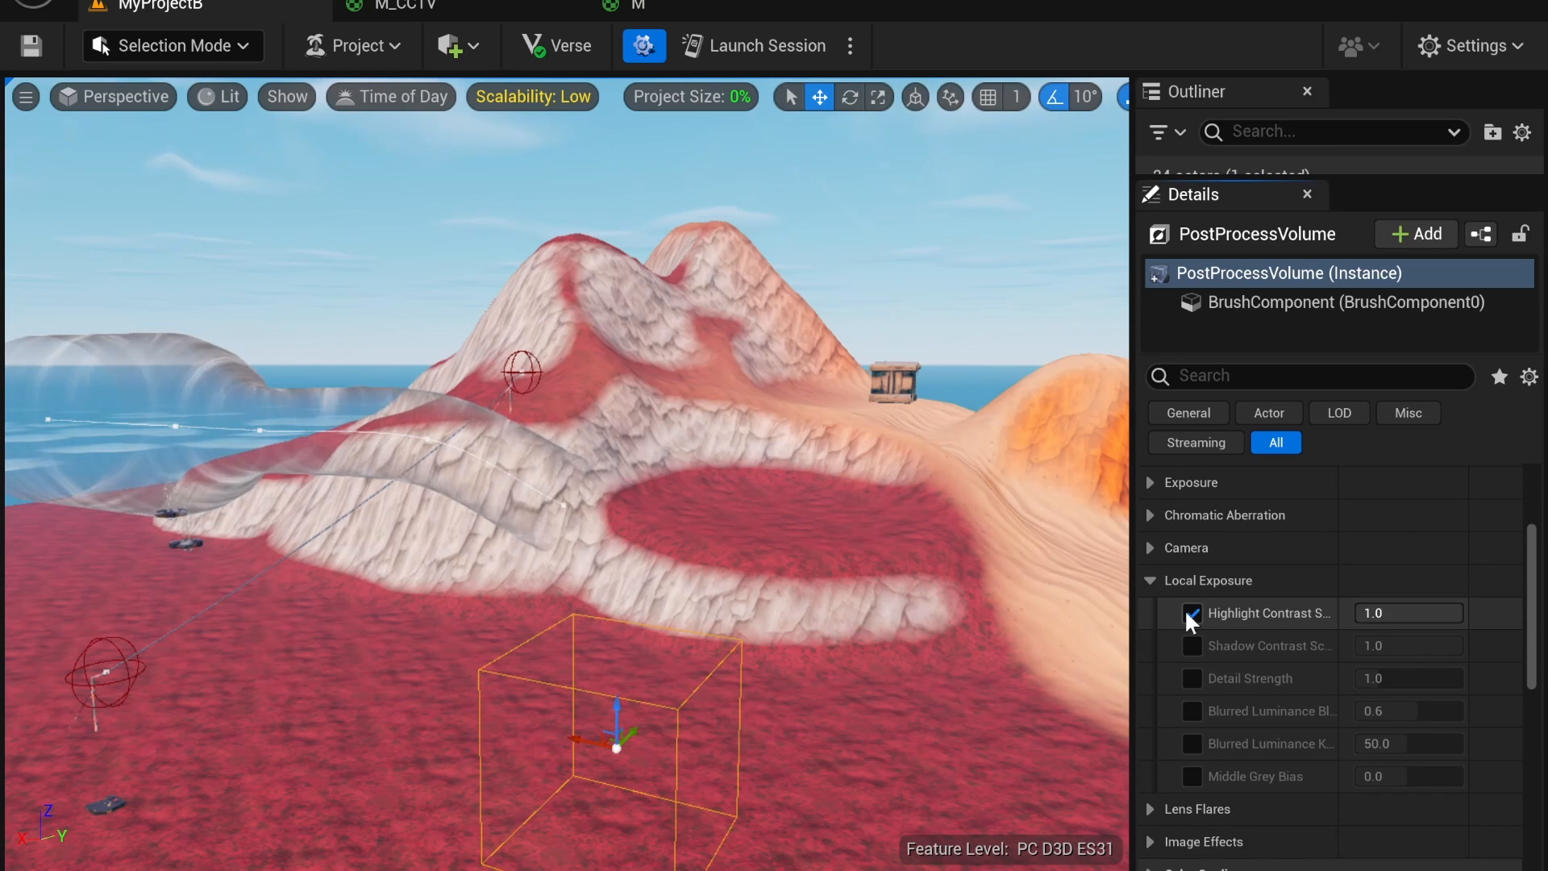
{"action": "left_click", "coordinate": [1150, 581]}
Step: Try the Lens Flares Intensity override at about 14.91 while viewing the sun, switch it off and collapse the section
{"action": "left_click", "coordinate": [1150, 613]}
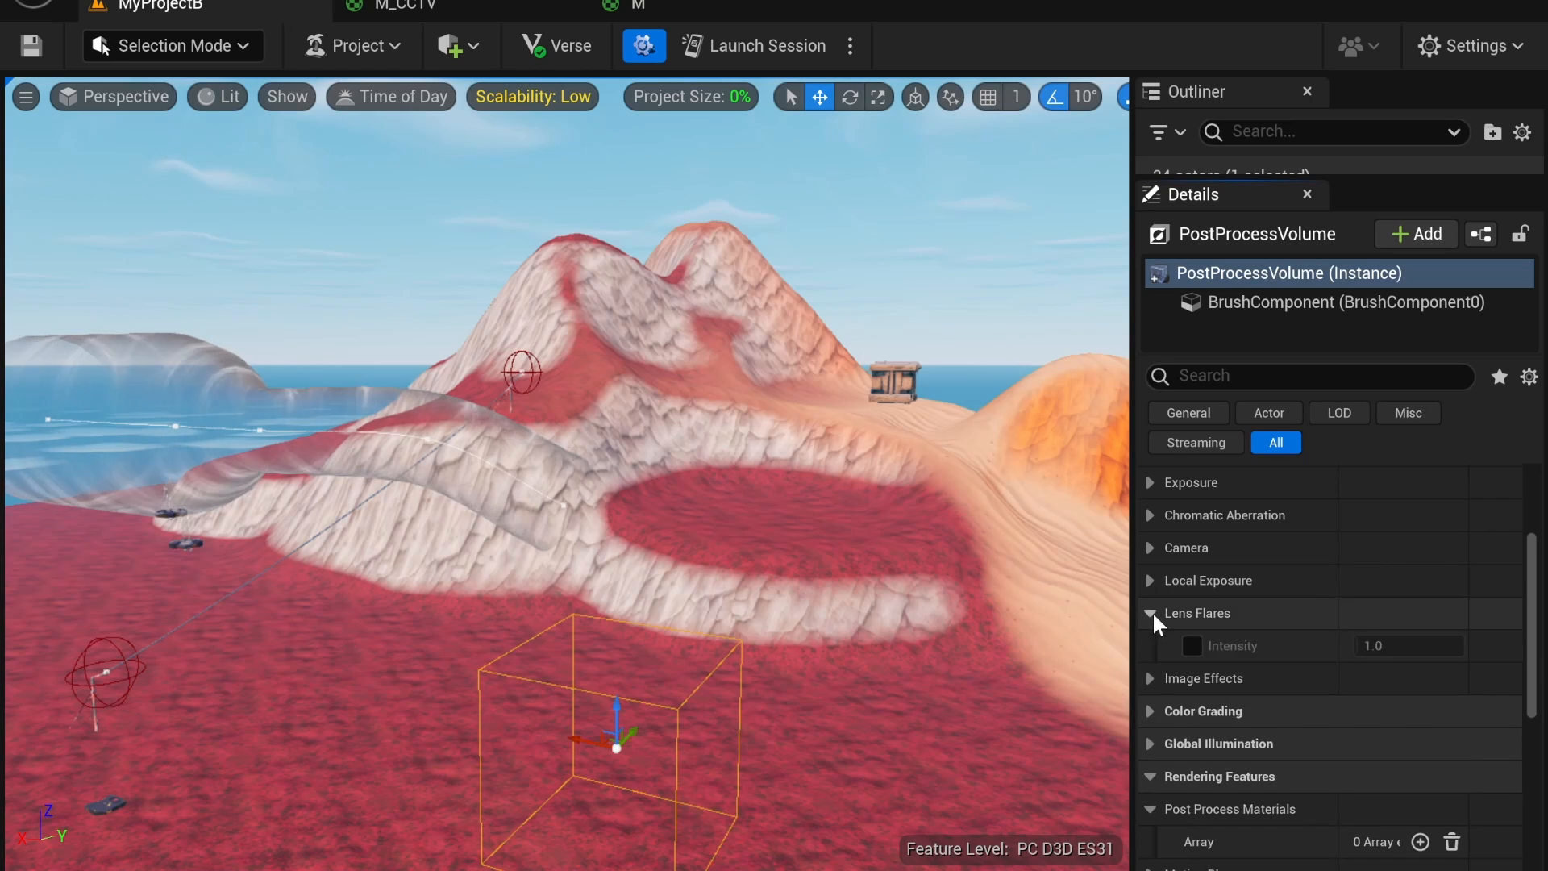
{"action": "left_click", "coordinate": [1191, 645]}
{"action": "left_click_drag", "start_coordinate": [1407, 645], "coordinate": [1451, 645]}
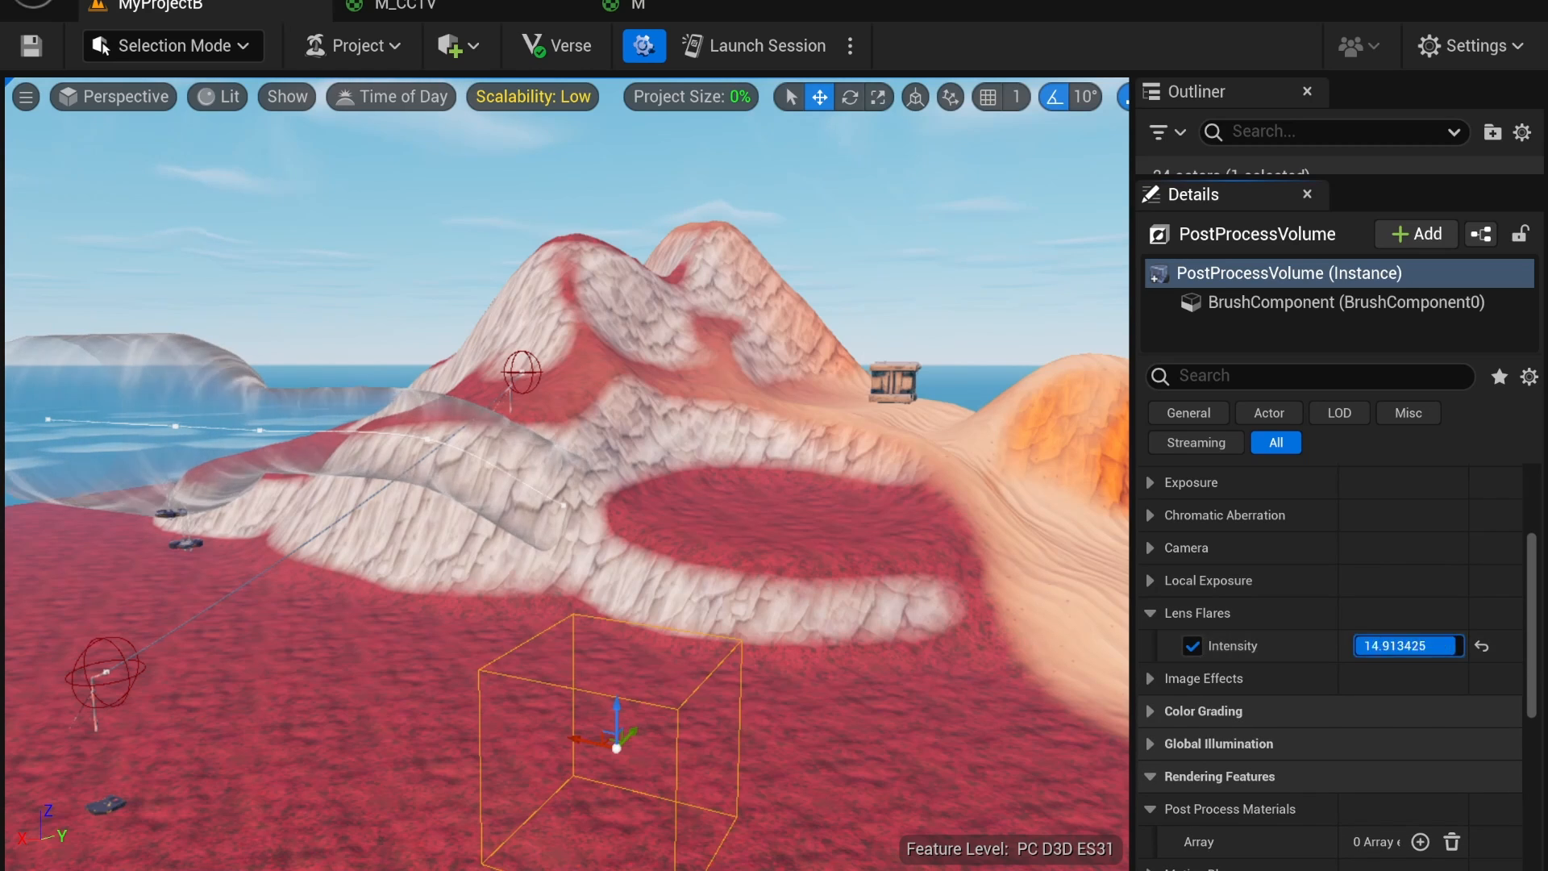
{"action": "right_click_drag", "start_coordinate": [567, 474], "coordinate": [363, 153]}
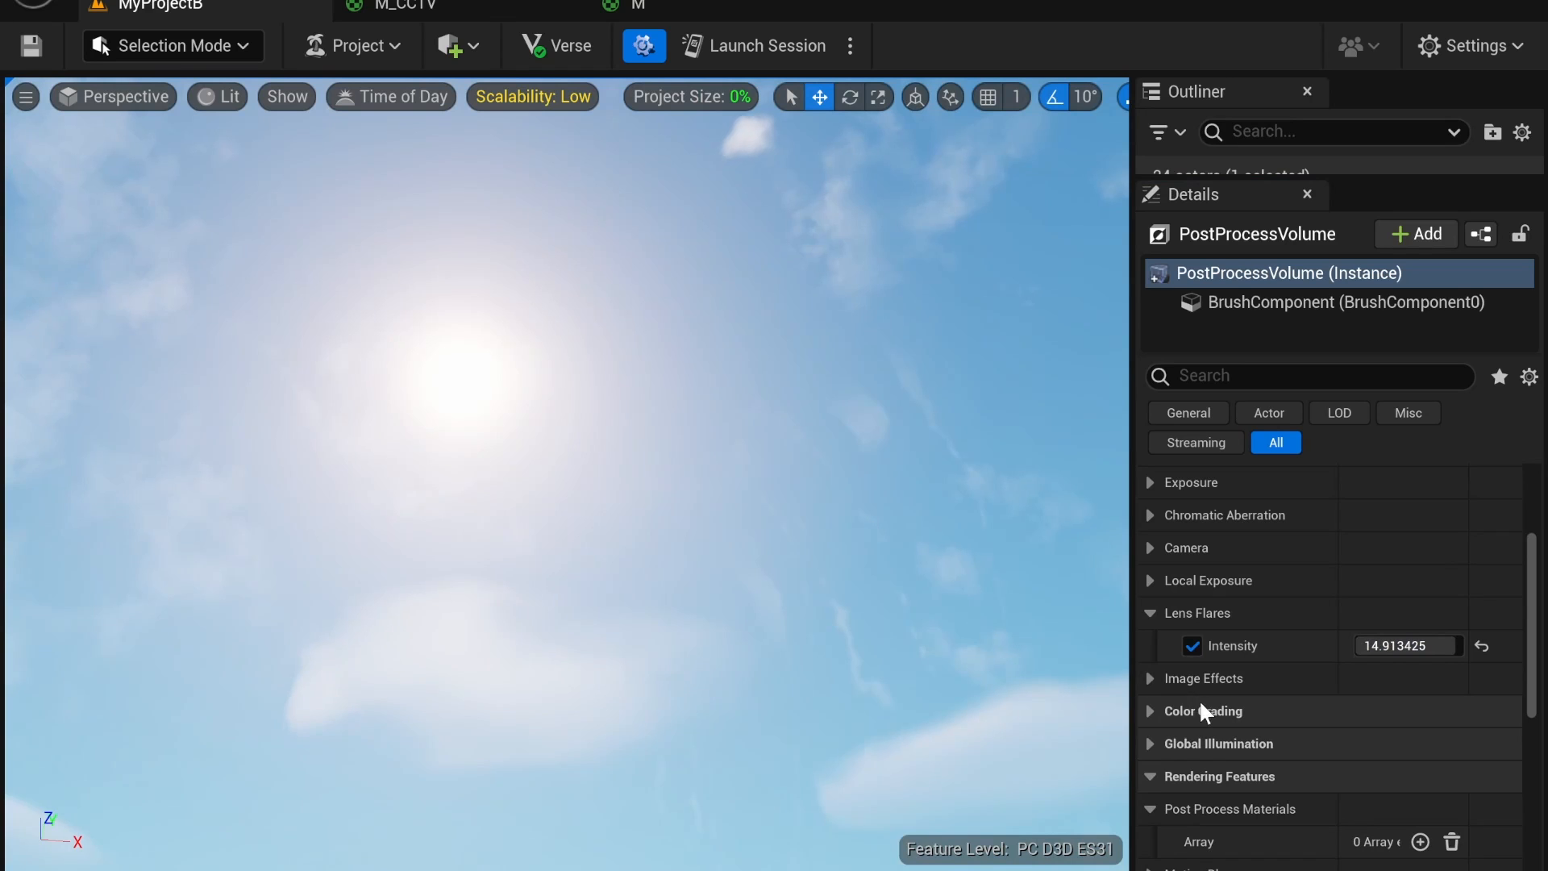
{"action": "left_click", "coordinate": [1193, 648]}
{"action": "left_click", "coordinate": [1151, 613]}
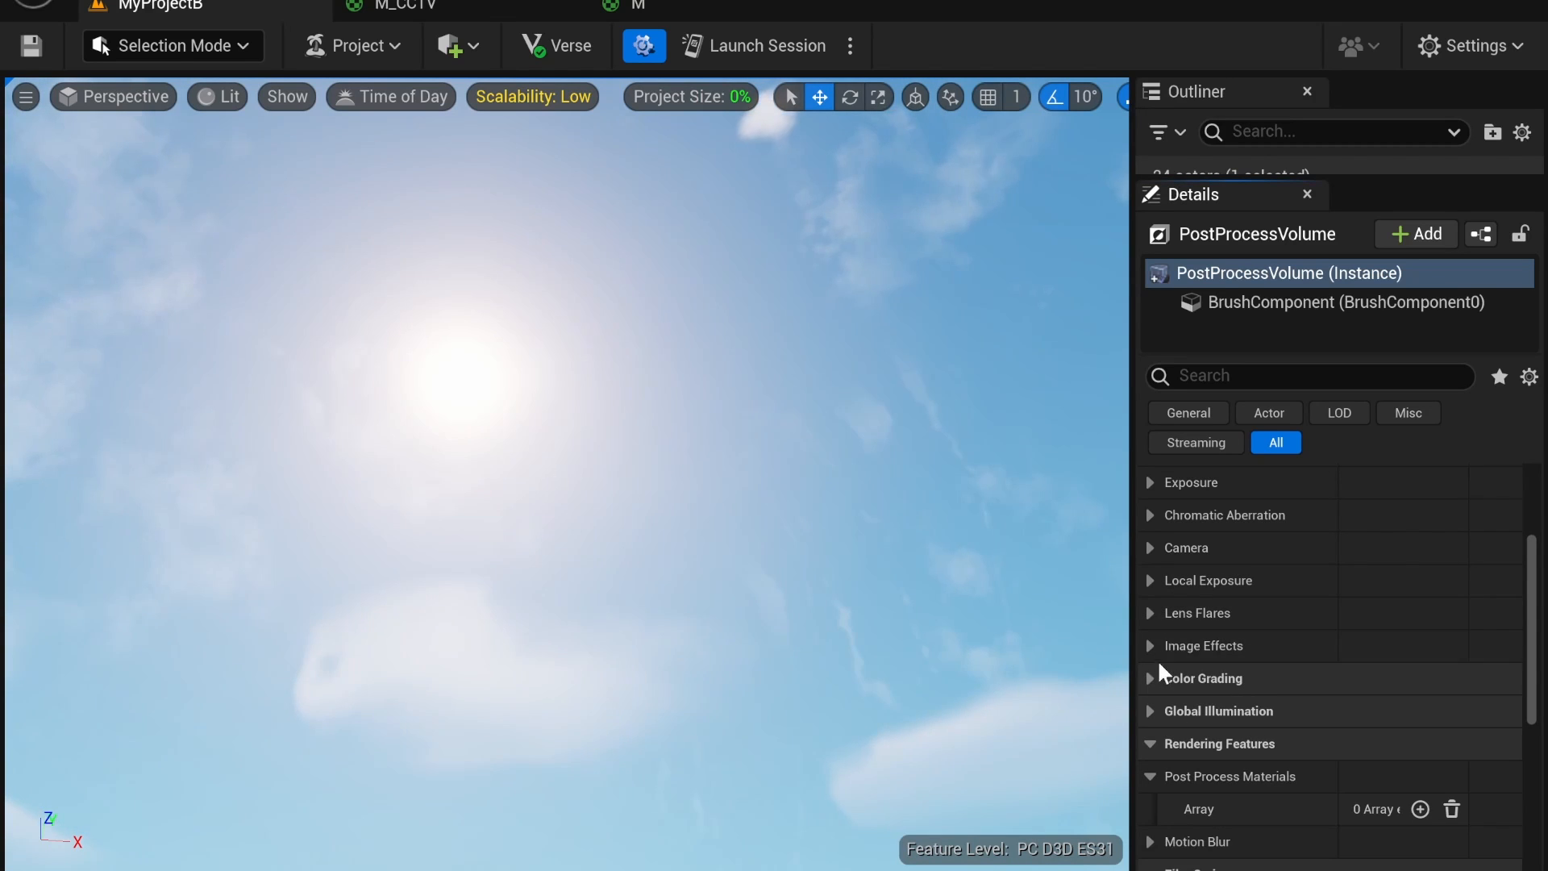
Step: Set the Vignette Intensity to 1.0 in the Image Effects settings
{"action": "right_click_drag", "start_coordinate": [968, 580], "coordinate": [613, 765]}
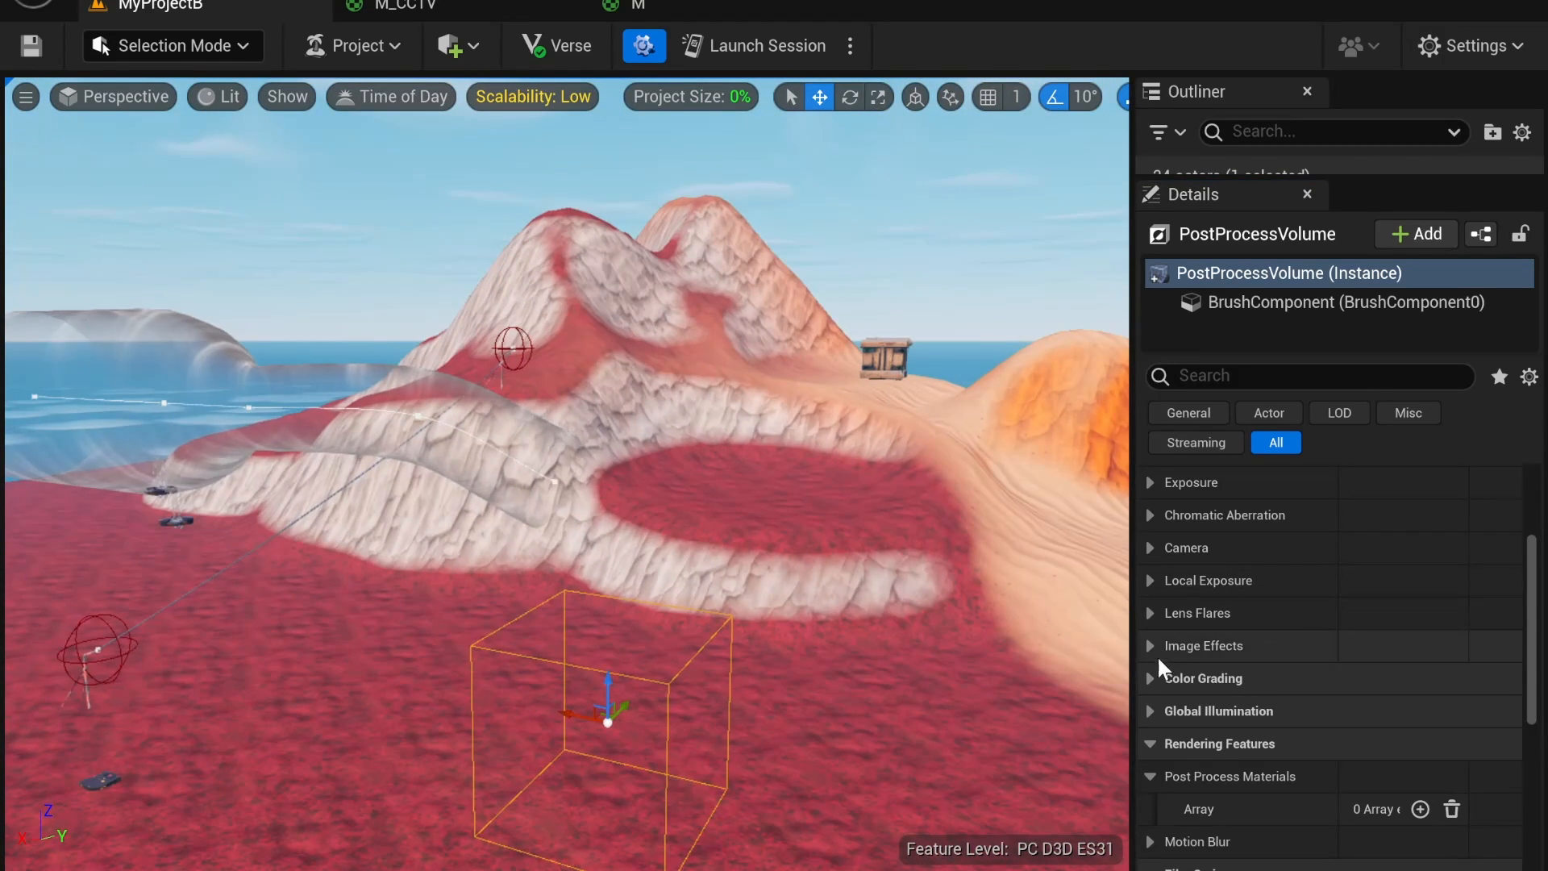
{"action": "left_click", "coordinate": [1152, 646]}
{"action": "scroll", "coordinate": [1312, 627], "scroll_direction": "down", "scroll_amount": 2}
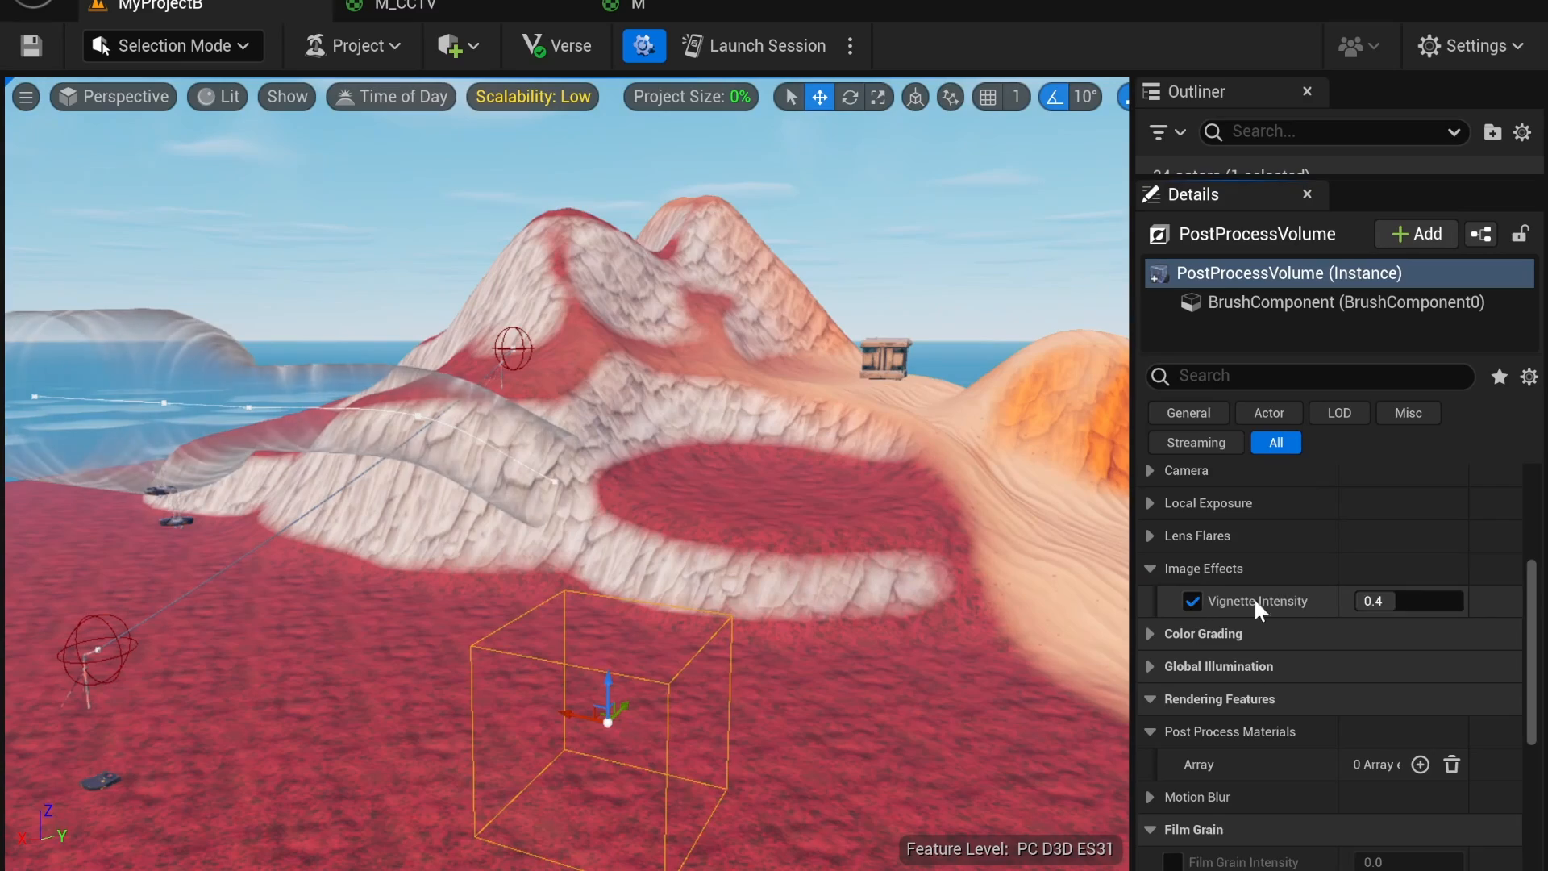
{"action": "left_click_drag", "start_coordinate": [1400, 606], "coordinate": [1464, 606]}
Step: Examine the vignette over the terrain from several viewpoints and collapse the Image Effects settings
{"action": "right_click_drag", "start_coordinate": [968, 581], "coordinate": [1032, 589]}
{"action": "key", "text": "w"}
{"action": "key", "text": "s"}
{"action": "right_click_drag", "start_coordinate": [726, 484], "coordinate": [709, 532]}
{"action": "right_click_drag", "start_coordinate": [911, 549], "coordinate": [791, 589]}
{"action": "key", "text": "w"}
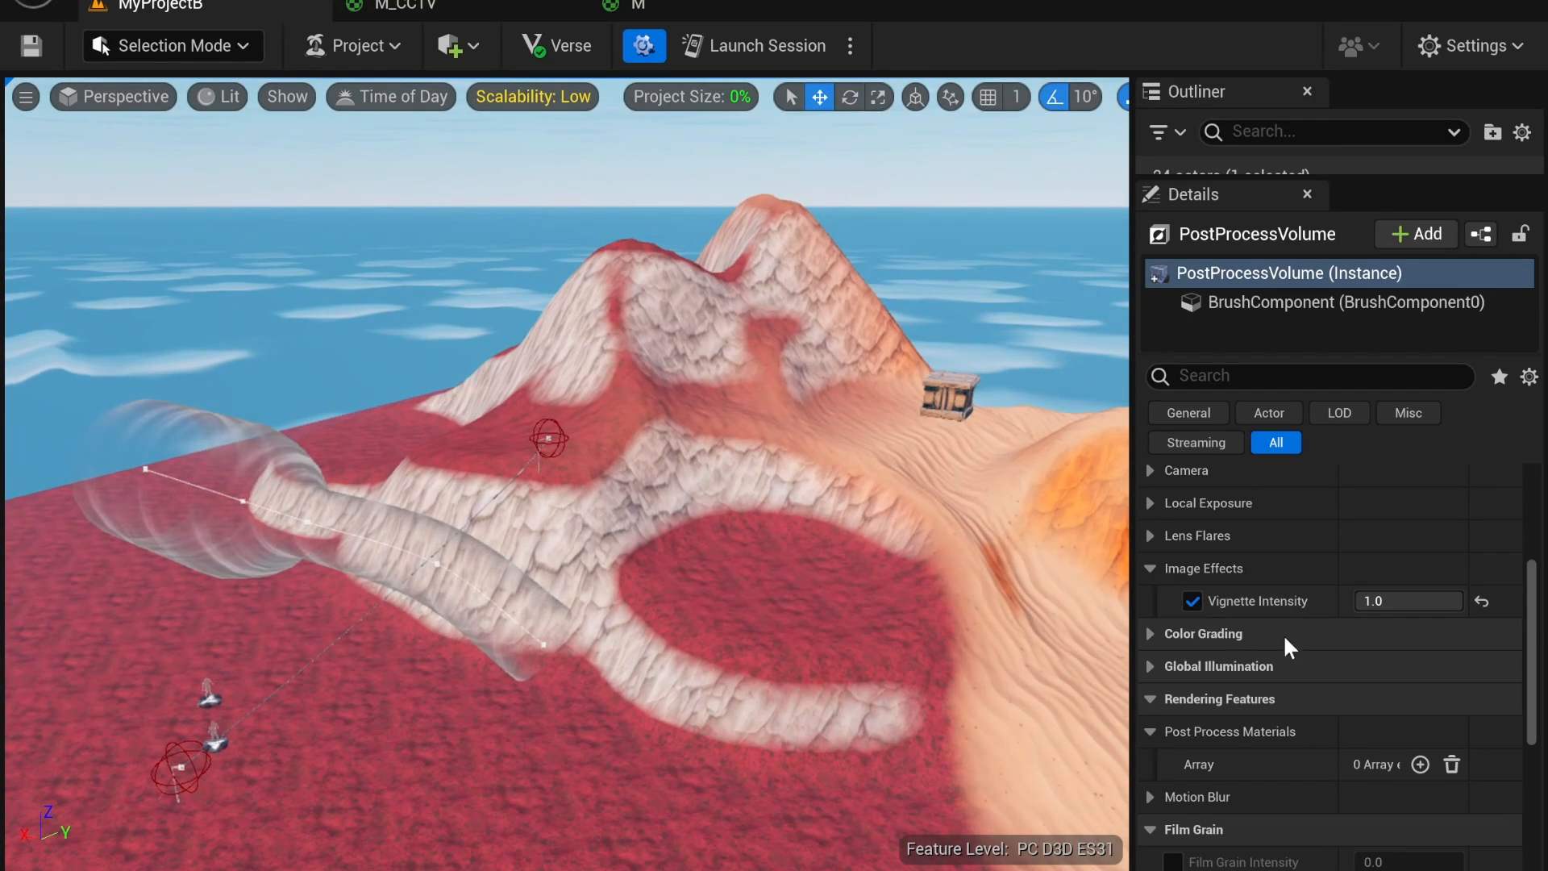
{"action": "key", "text": "s"}
{"action": "right_click_drag", "start_coordinate": [864, 617], "coordinate": [927, 596]}
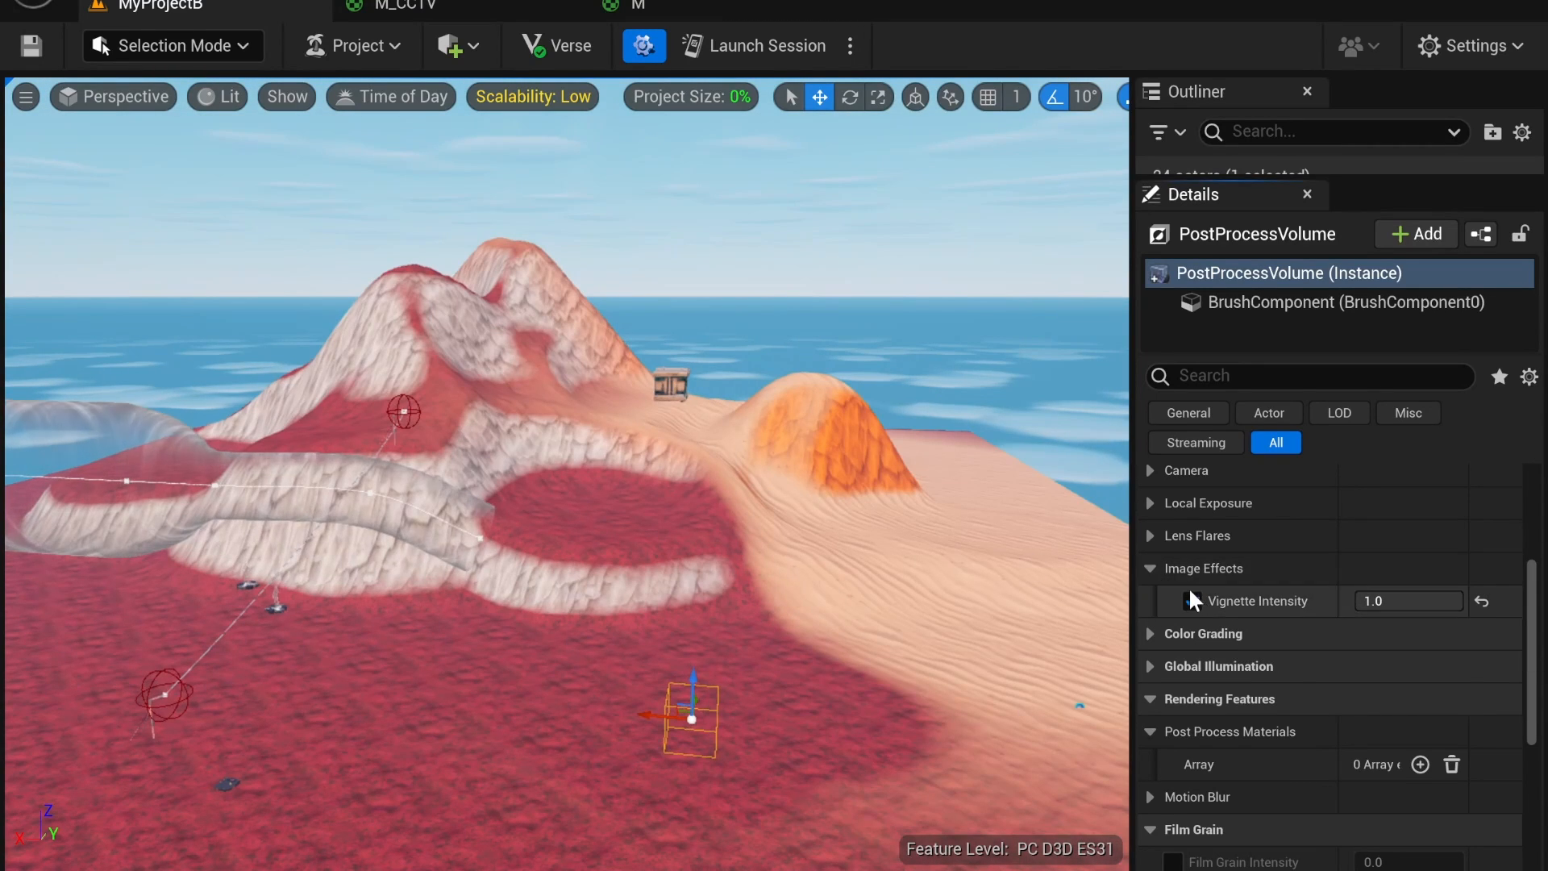
{"action": "left_click", "coordinate": [1145, 569]}
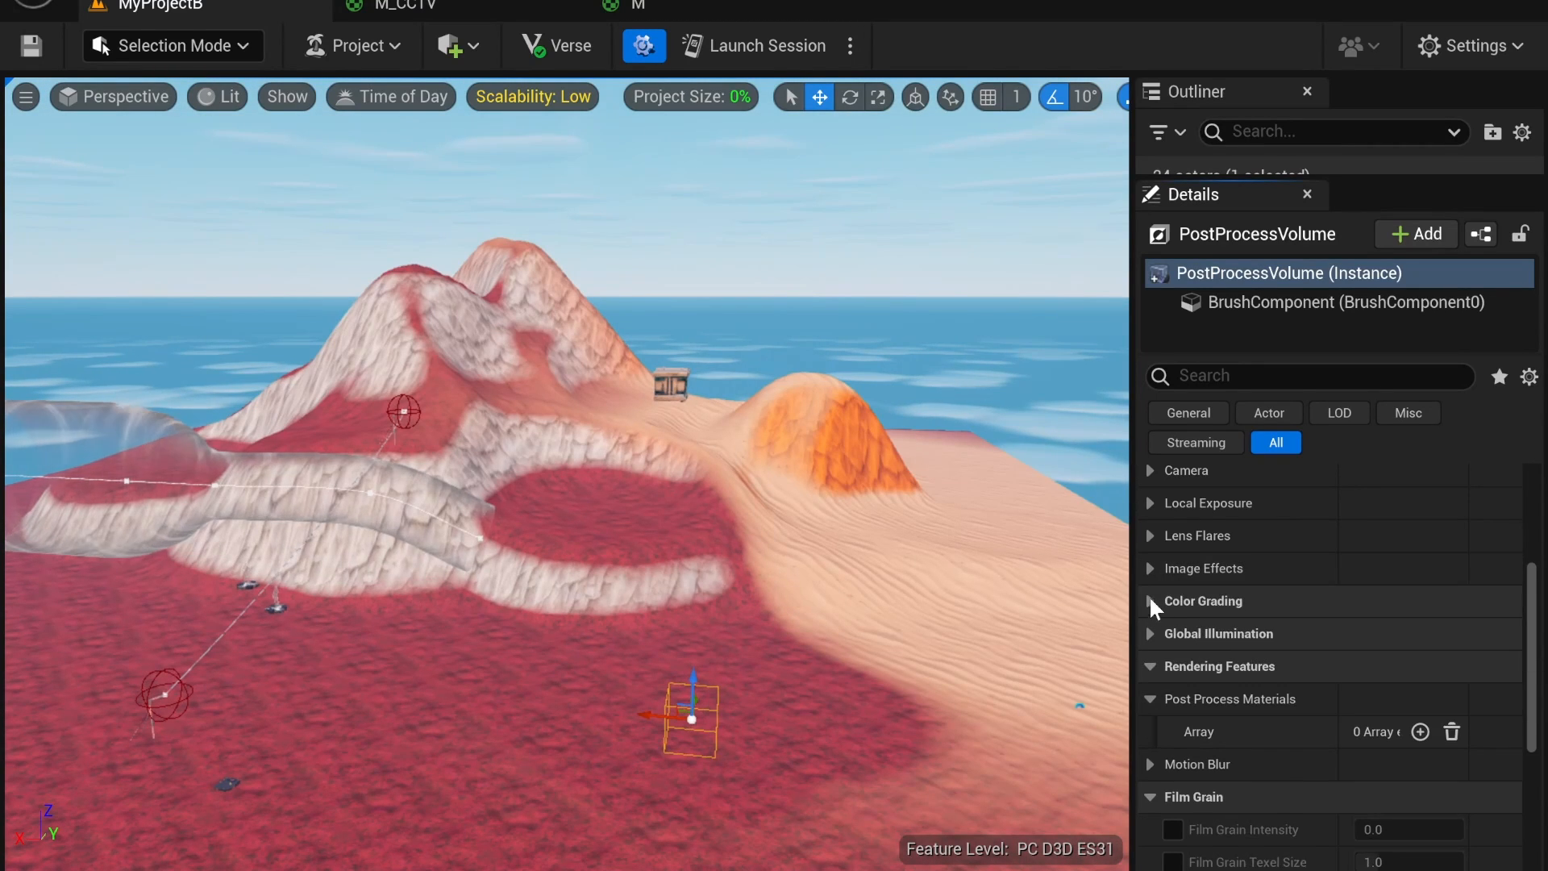
Step: Enable the Color Grading Temperature Type override, try a Temp of about 3541.64 and switch the Temp override off
{"action": "left_click", "coordinate": [1145, 598]}
{"action": "scroll", "coordinate": [1164, 598], "scroll_direction": "down", "scroll_amount": 2}
{"action": "left_click", "coordinate": [1149, 555]}
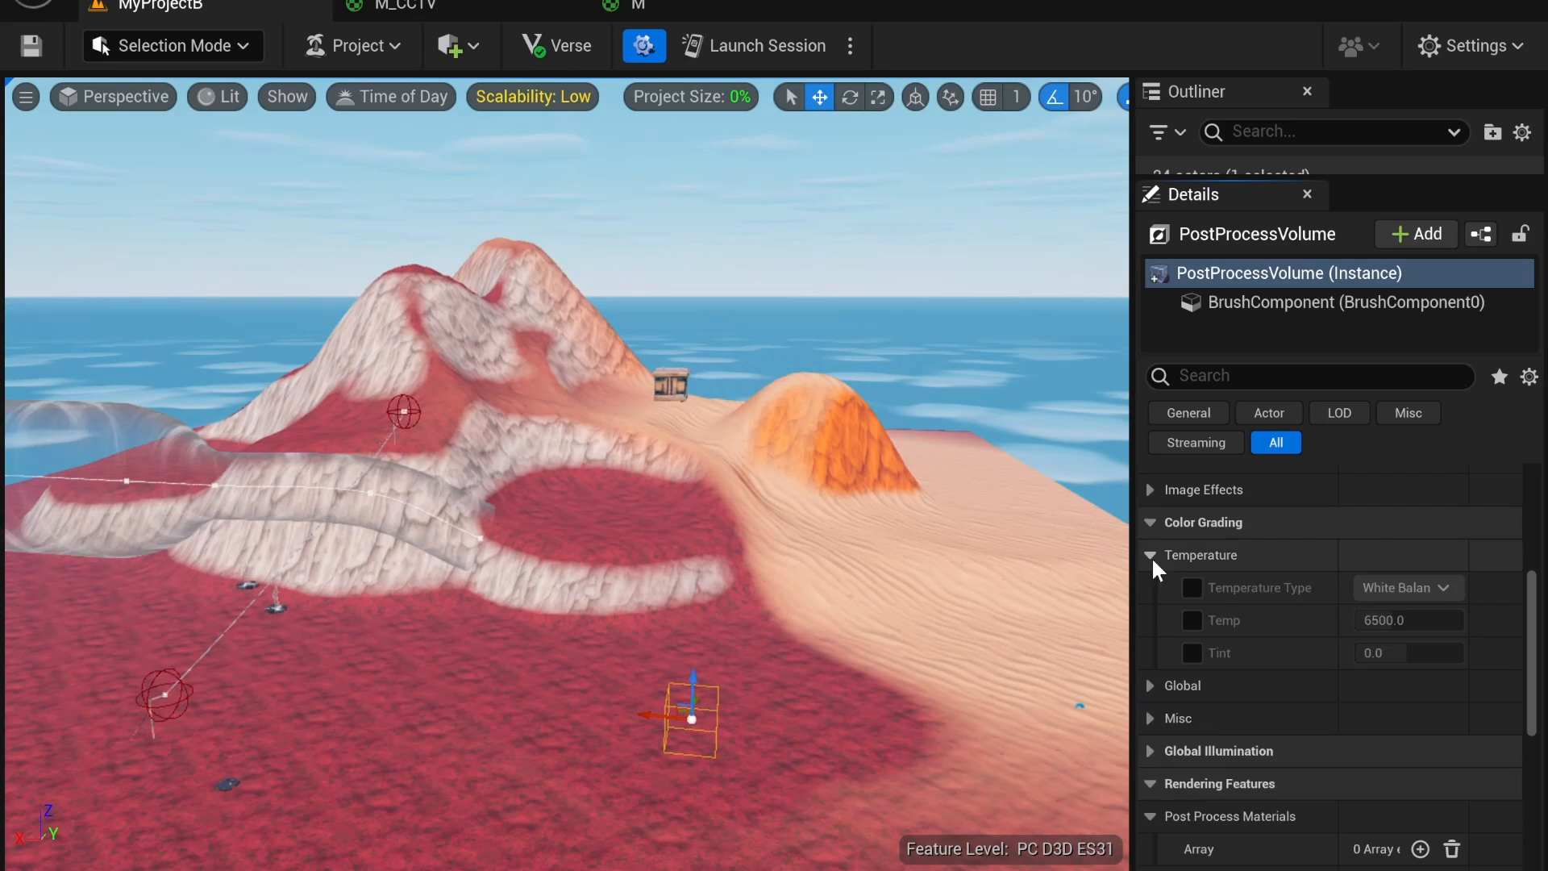
{"action": "left_click", "coordinate": [1192, 587]}
{"action": "left_click", "coordinate": [1193, 620]}
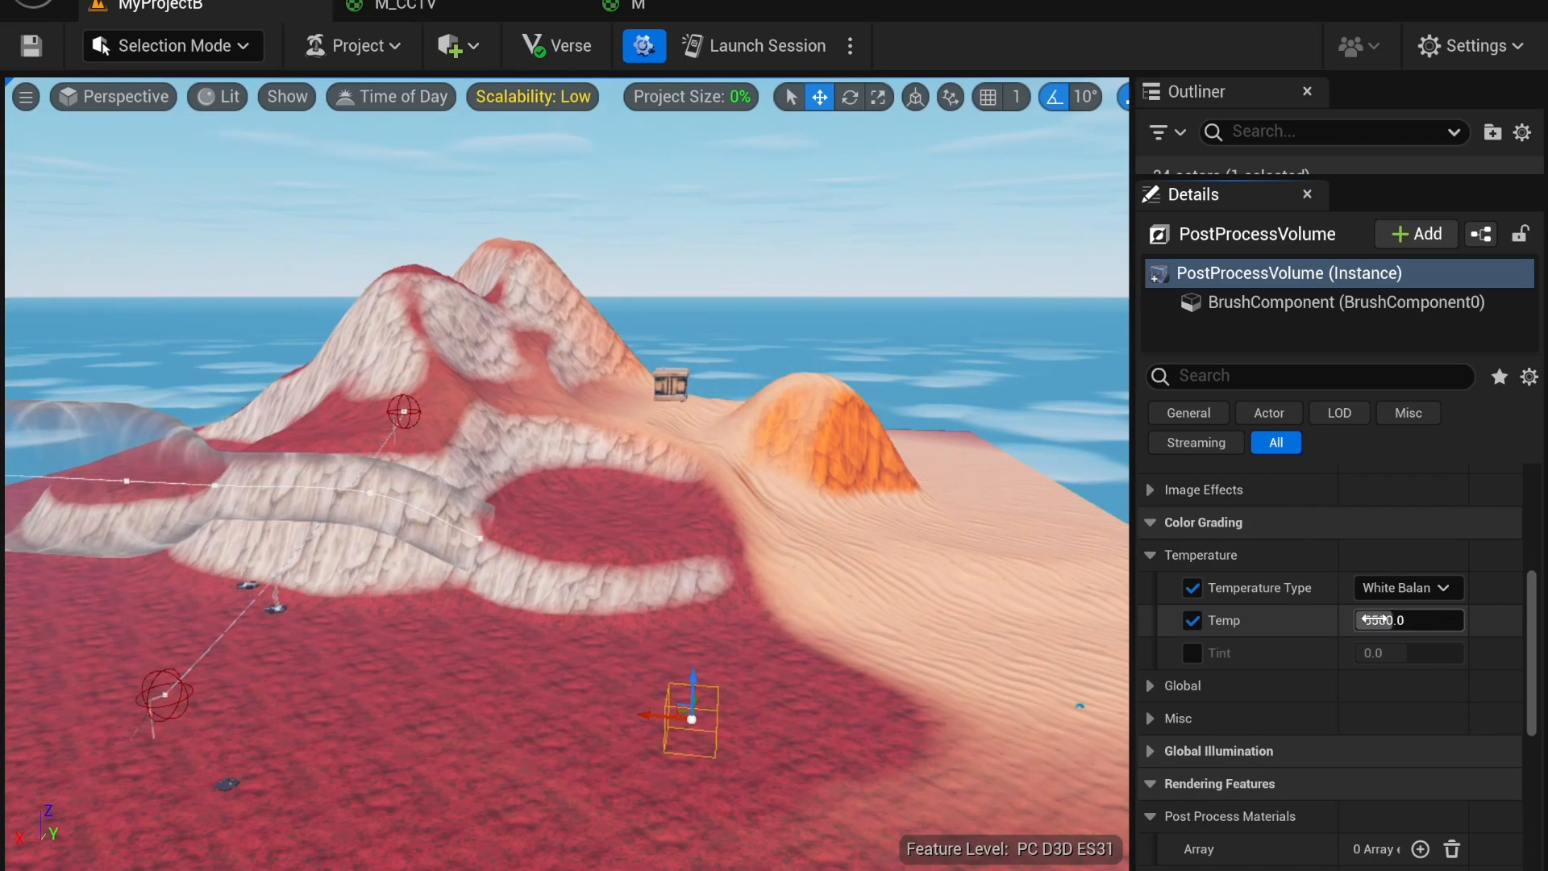
{"action": "mouse_move", "coordinate": [1374, 621]}
{"action": "left_mouse_down"}
{"action": "mouse_move", "coordinate": [1462, 620]}
{"action": "mouse_move", "coordinate": [1356, 621]}
{"action": "mouse_move", "coordinate": [1373, 621]}
{"action": "left_mouse_up"}
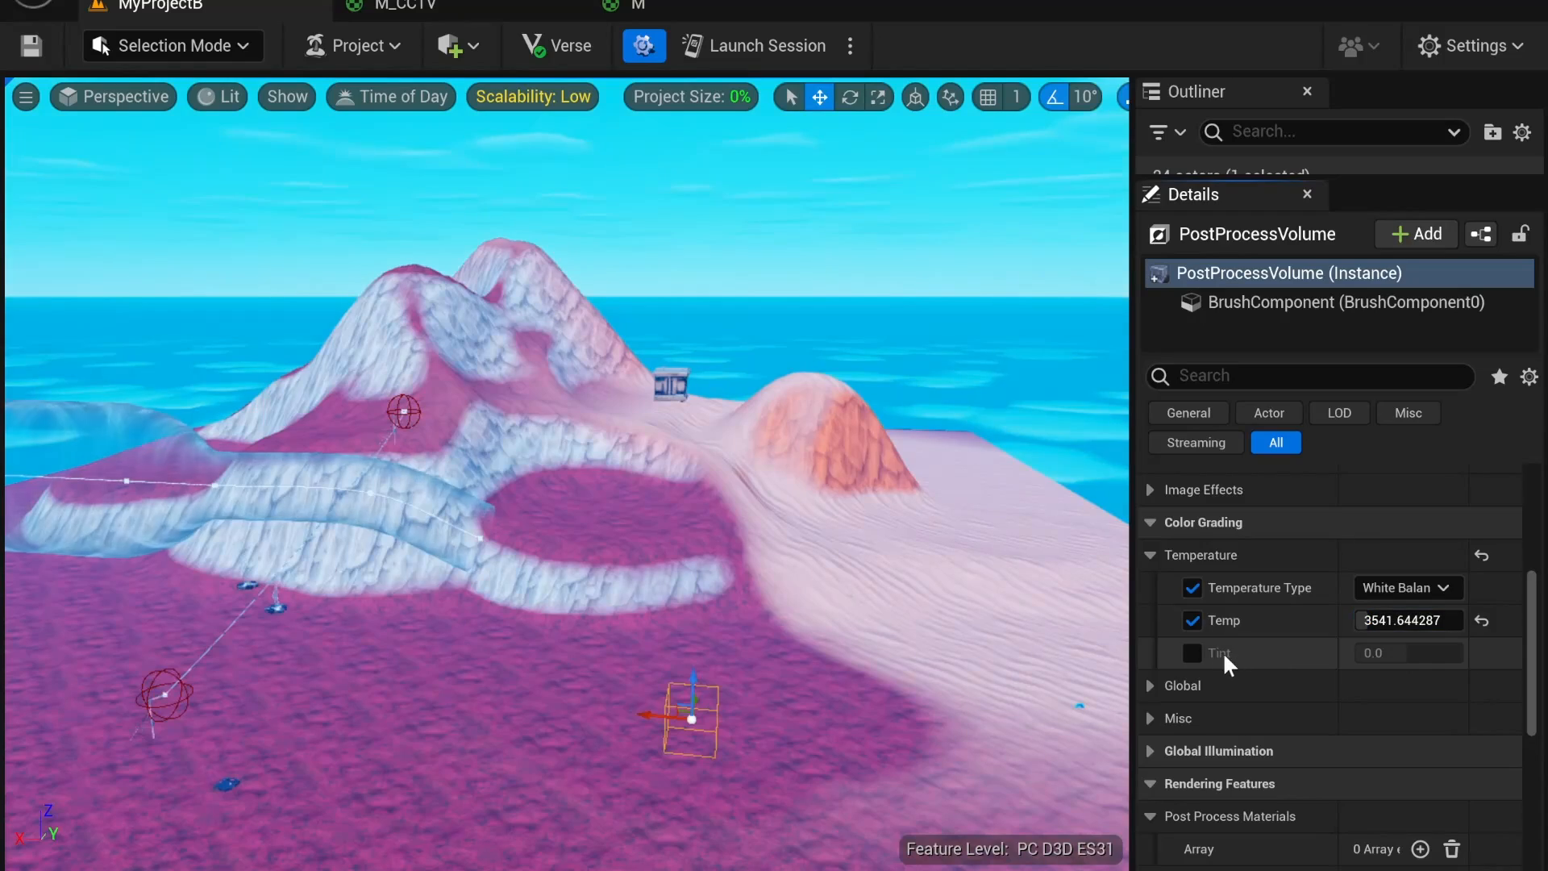
{"action": "left_click", "coordinate": [1197, 621]}
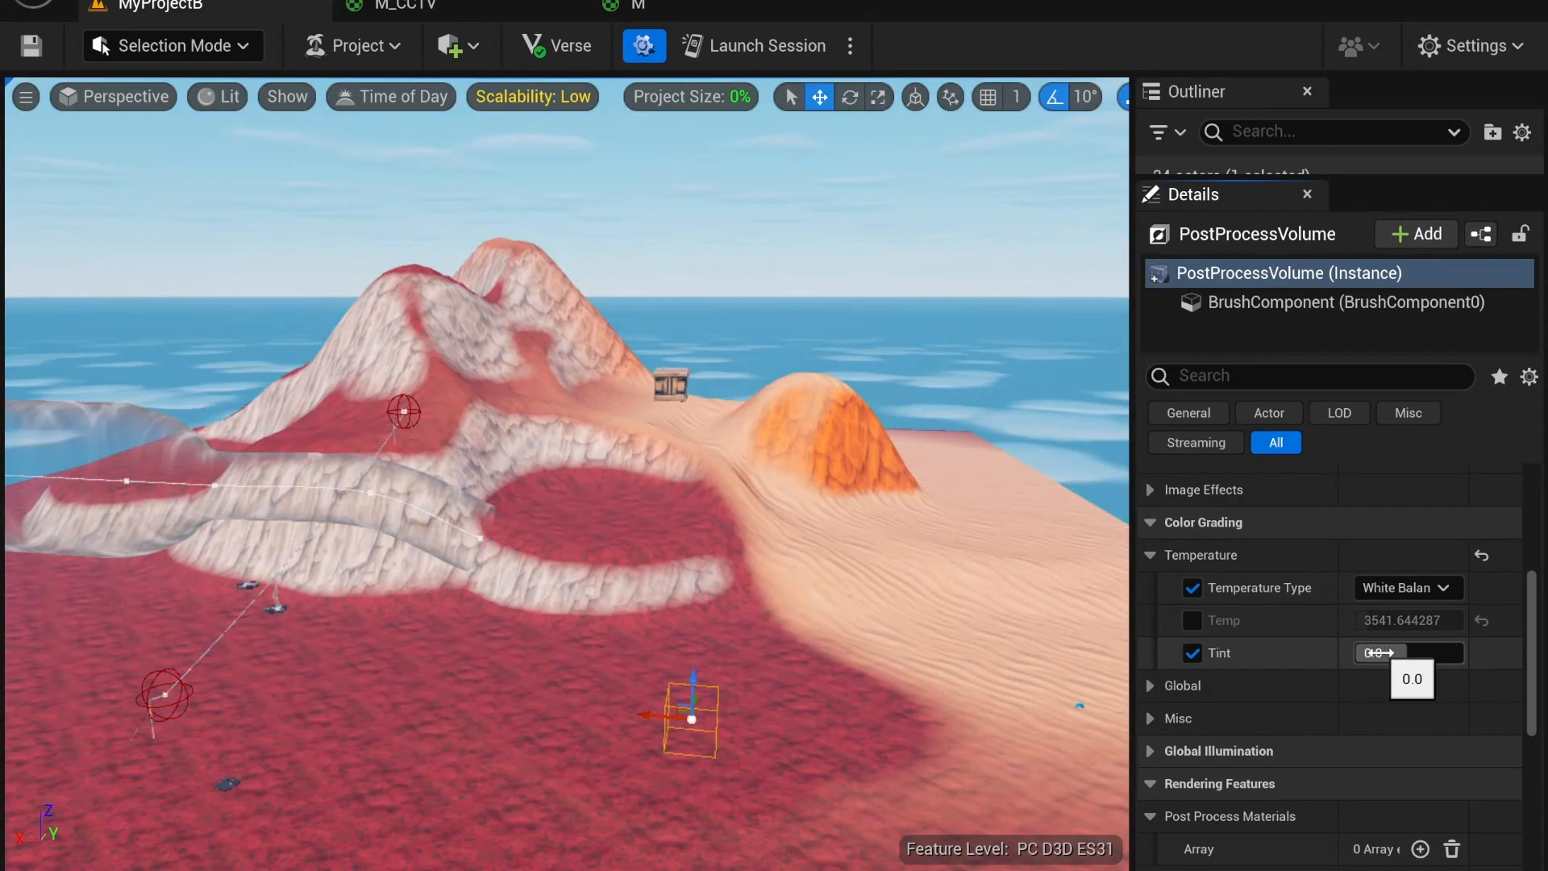
Step: Try a Tint of -1.0 alone and about -0.89 combined with the Temp override, and disable both overrides
{"action": "left_click_drag", "start_coordinate": [1370, 653], "coordinate": [1339, 653]}
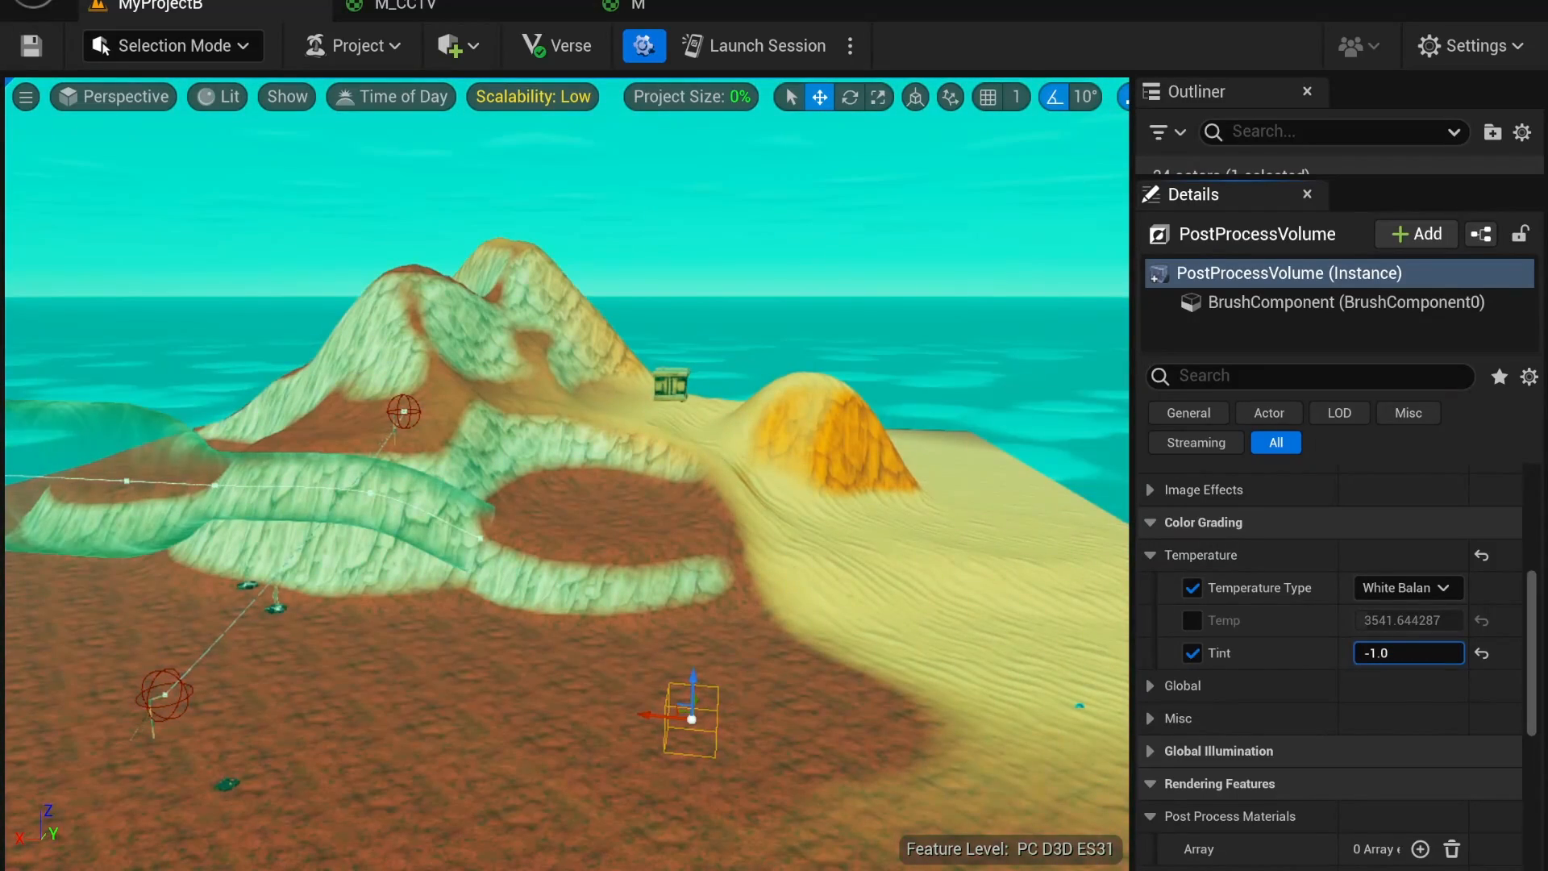
{"action": "left_click", "coordinate": [1191, 653]}
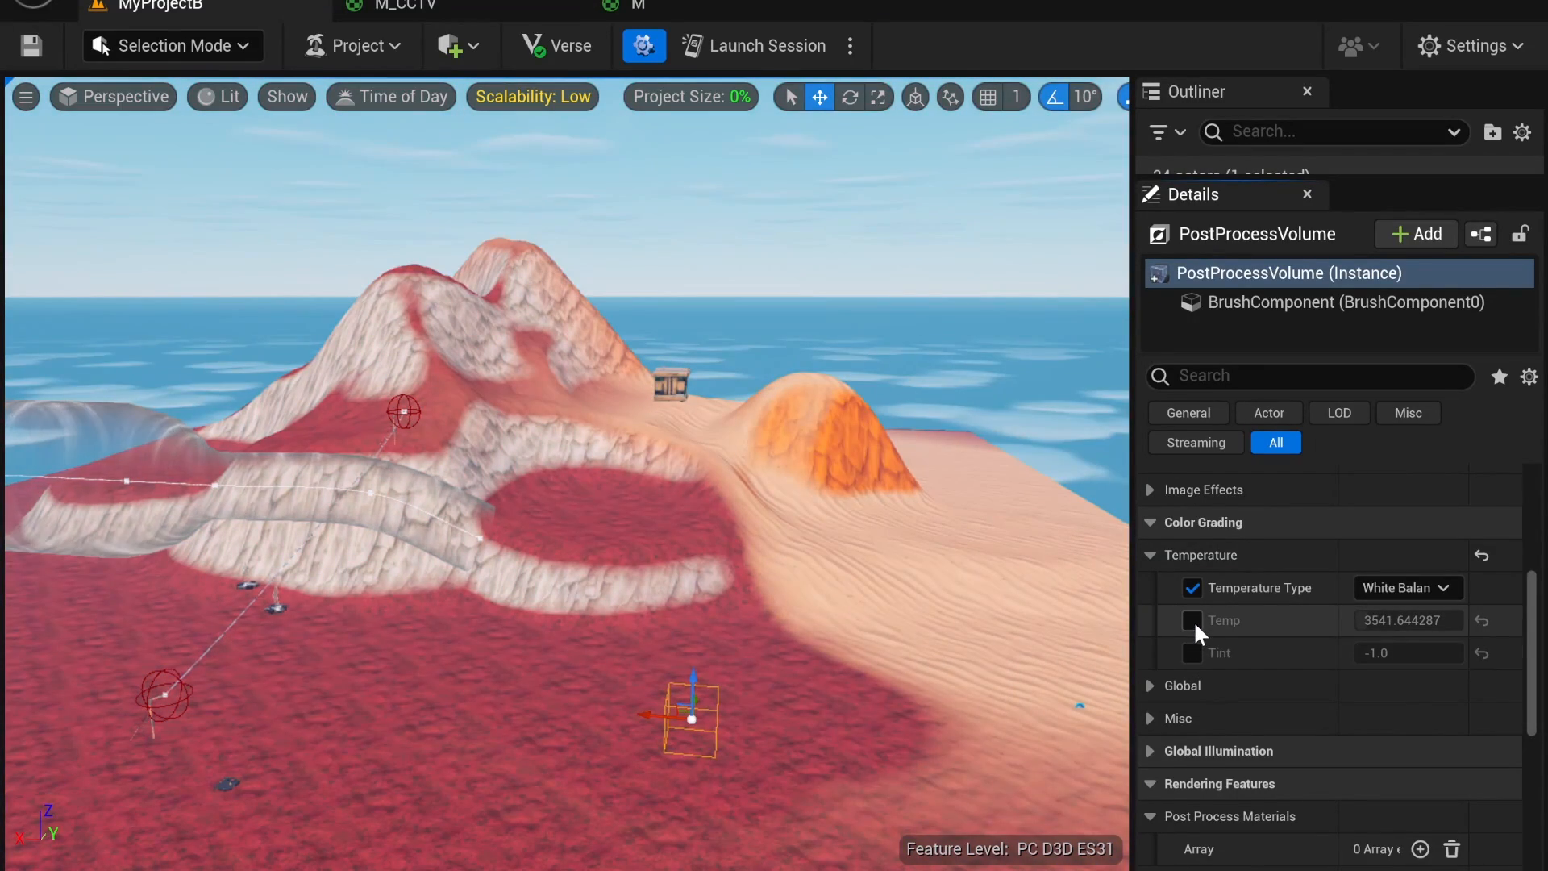
{"action": "left_click", "coordinate": [1192, 620]}
{"action": "left_click", "coordinate": [1192, 653]}
{"action": "left_click_drag", "start_coordinate": [1371, 654], "coordinate": [1217, 657]}
{"action": "left_click", "coordinate": [1191, 653]}
{"action": "left_click", "coordinate": [1192, 620]}
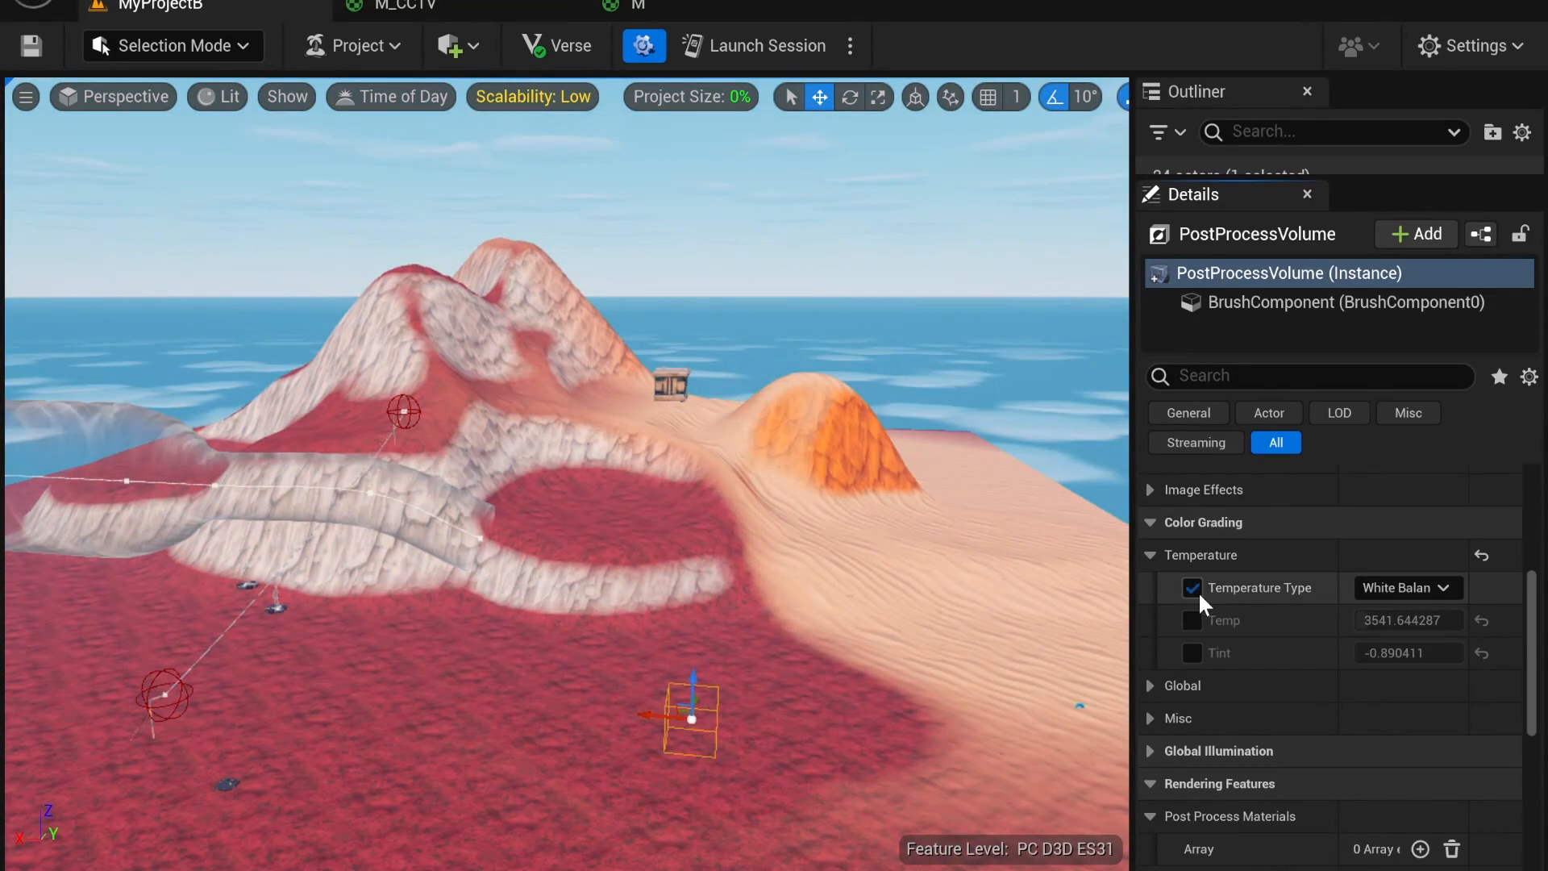
Step: Change the Temperature Type to Color Temperature, switch its override off and collapse the Temperature settings
{"action": "left_click", "coordinate": [1371, 595]}
{"action": "left_click", "coordinate": [1428, 634]}
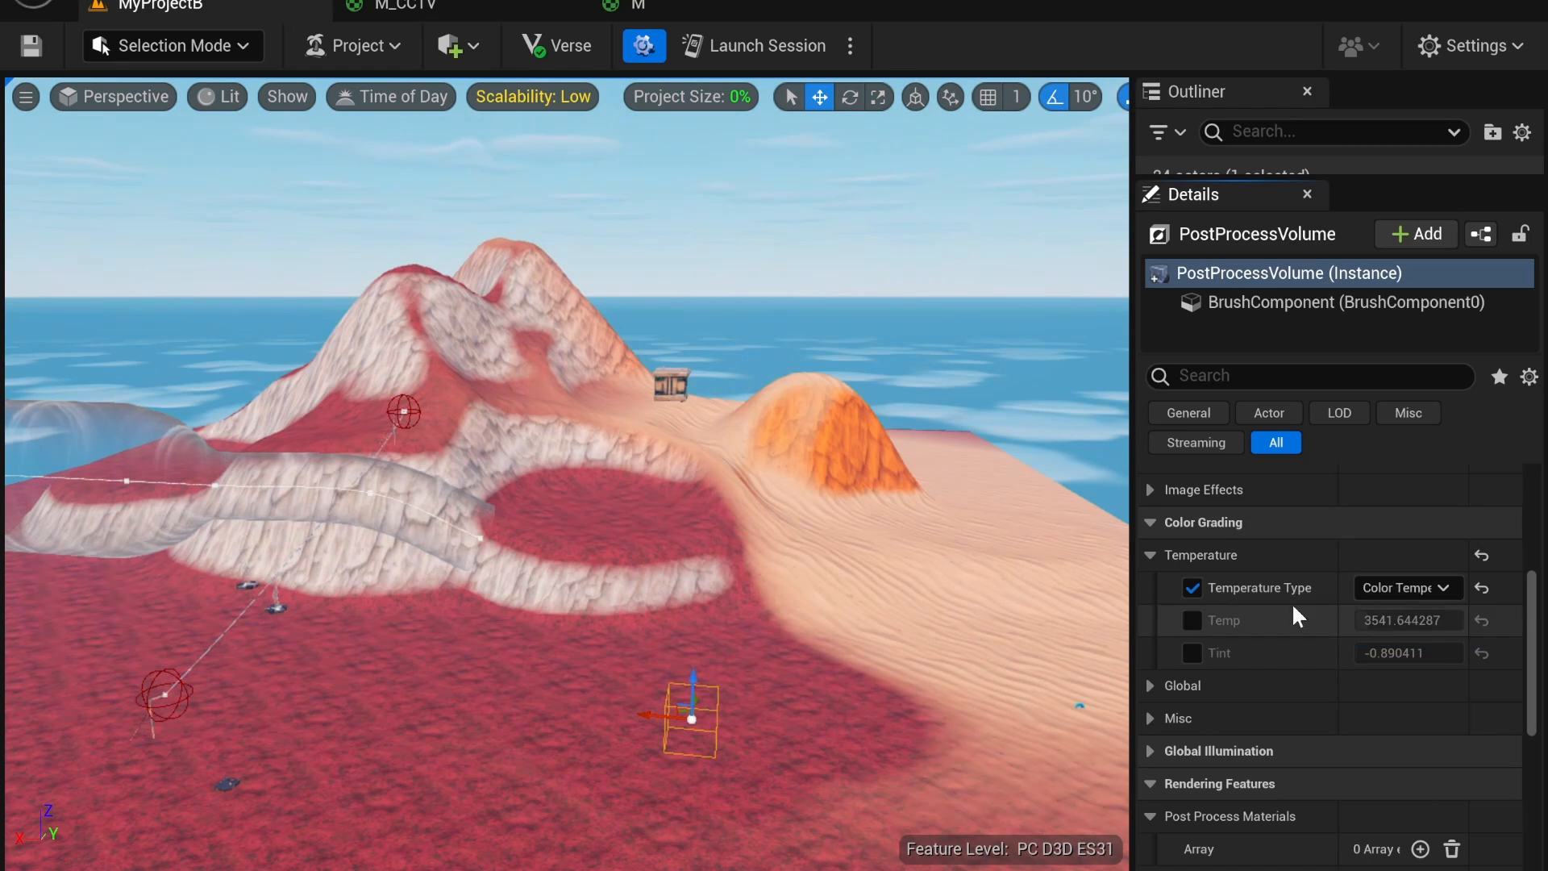
{"action": "left_click", "coordinate": [1191, 587]}
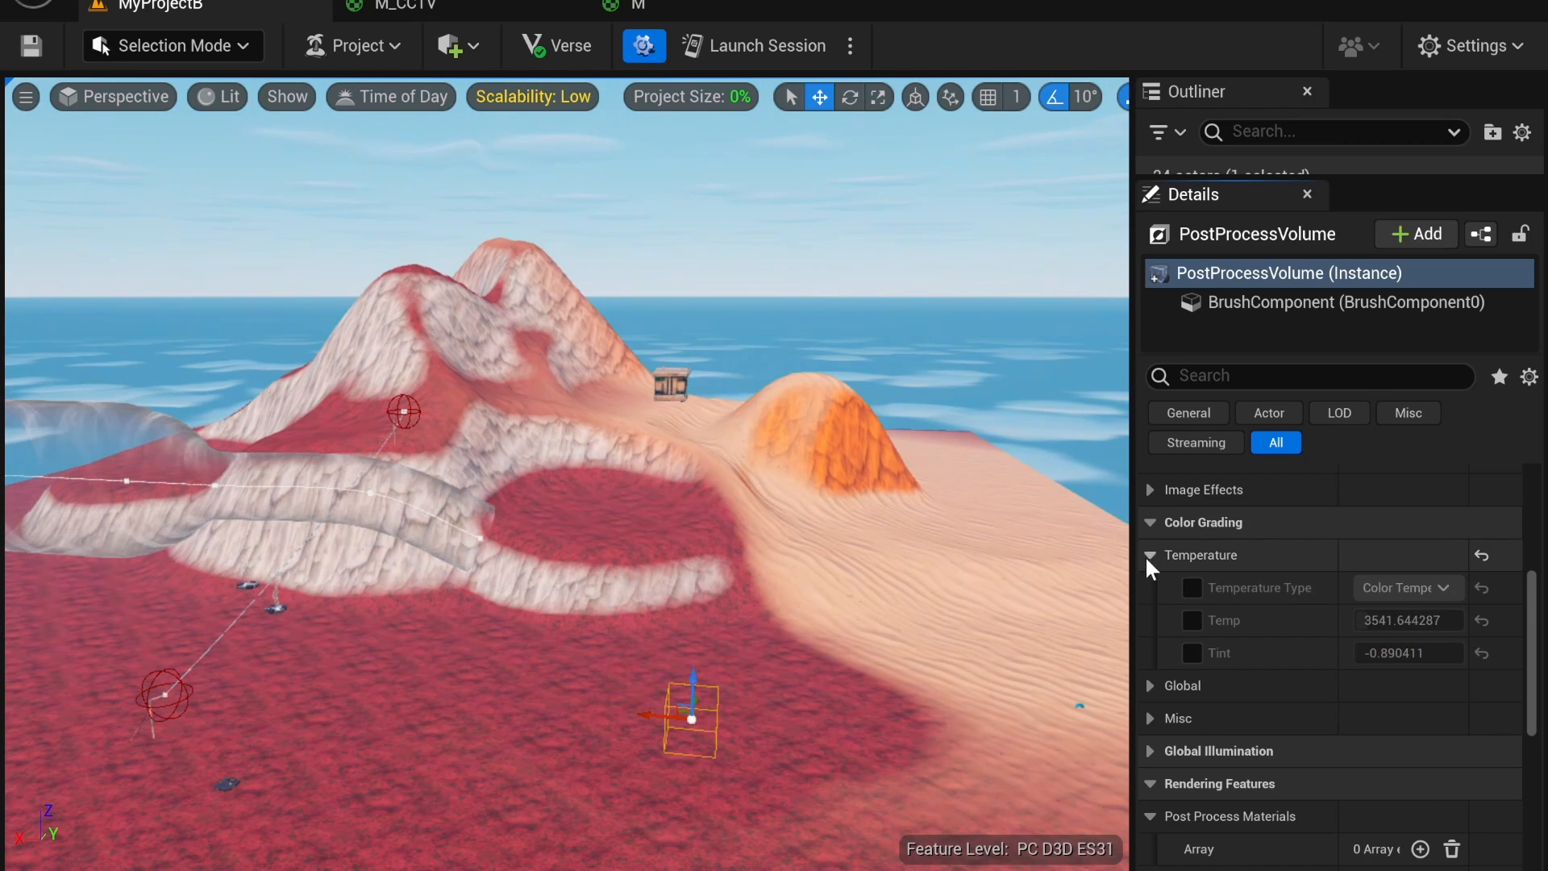
{"action": "left_click", "coordinate": [1148, 555]}
Step: Enable the Global Saturation override and adjust its color to about R 1.0, G 0.76 and B 0.63
{"action": "left_click", "coordinate": [1149, 587]}
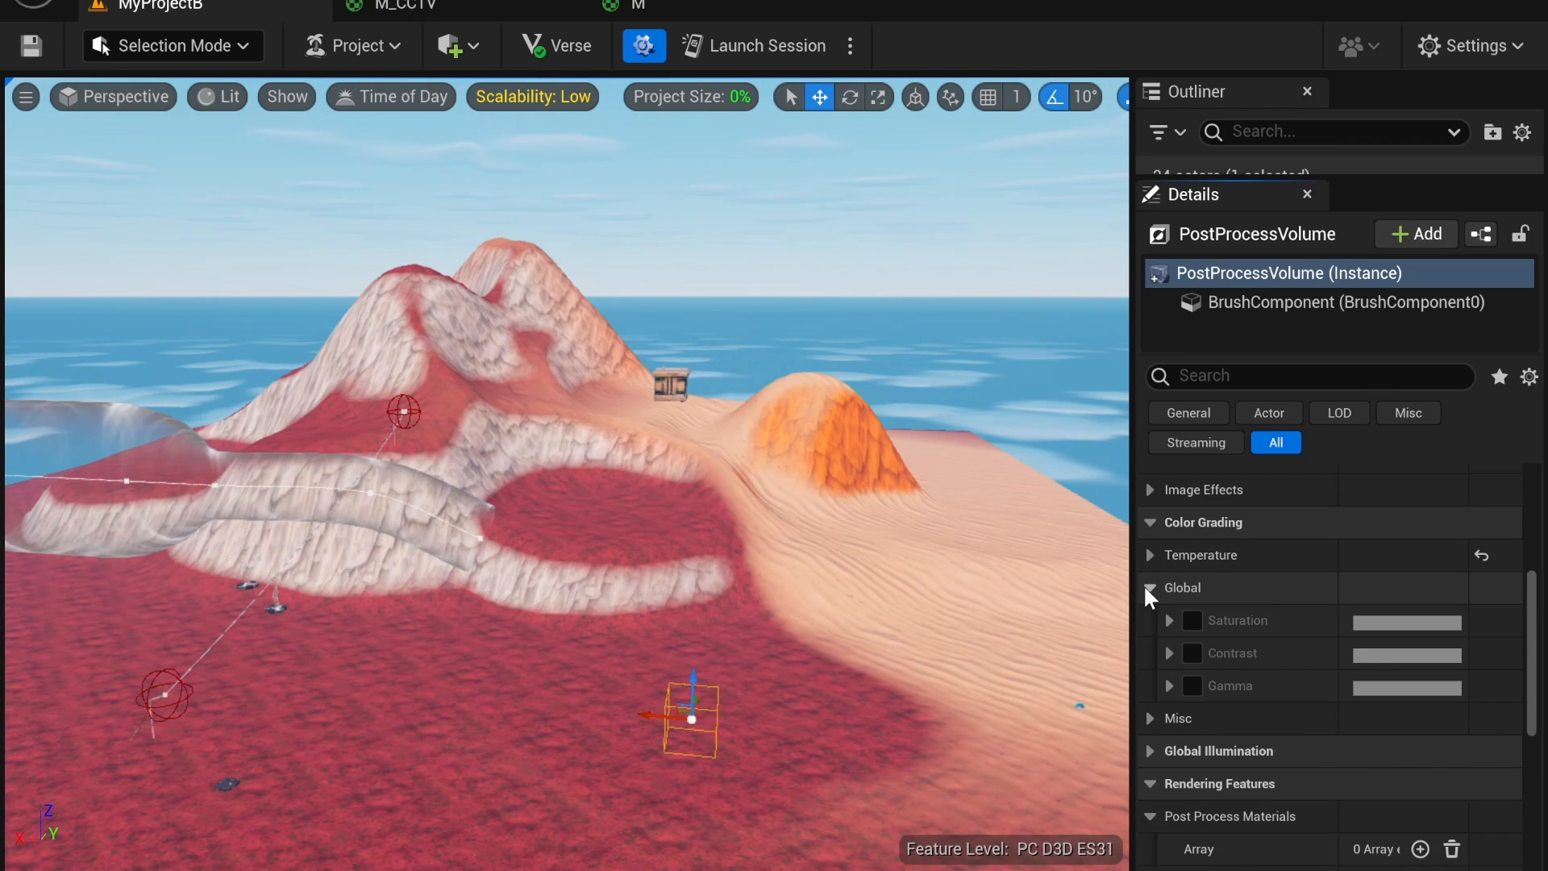
{"action": "left_click", "coordinate": [1171, 622]}
{"action": "left_click", "coordinate": [1192, 621]}
{"action": "left_click", "coordinate": [1173, 621]}
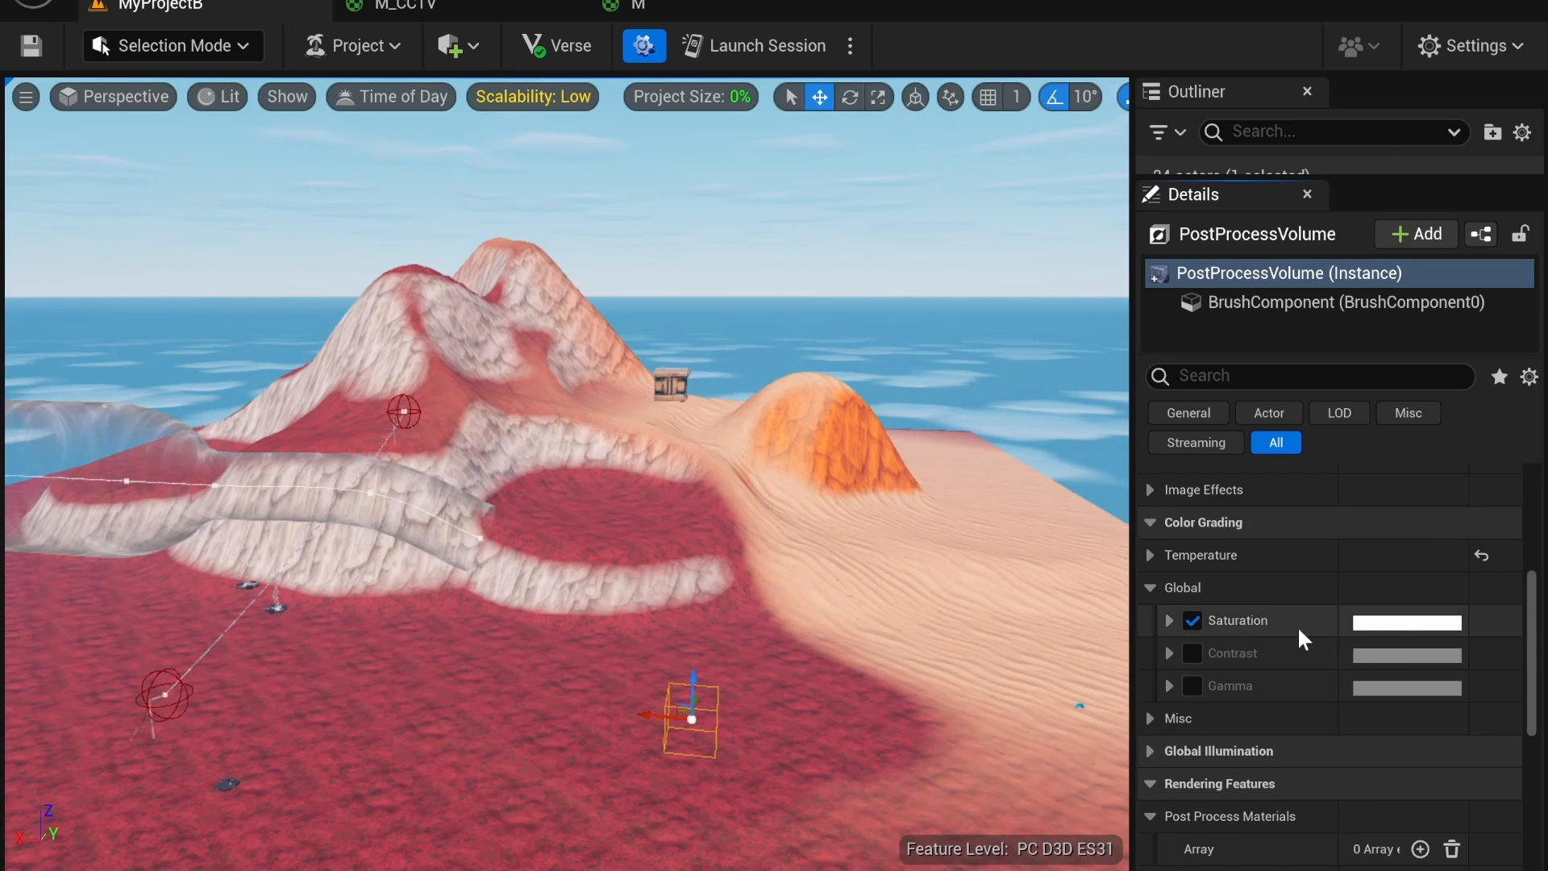
{"action": "left_click", "coordinate": [1169, 620]}
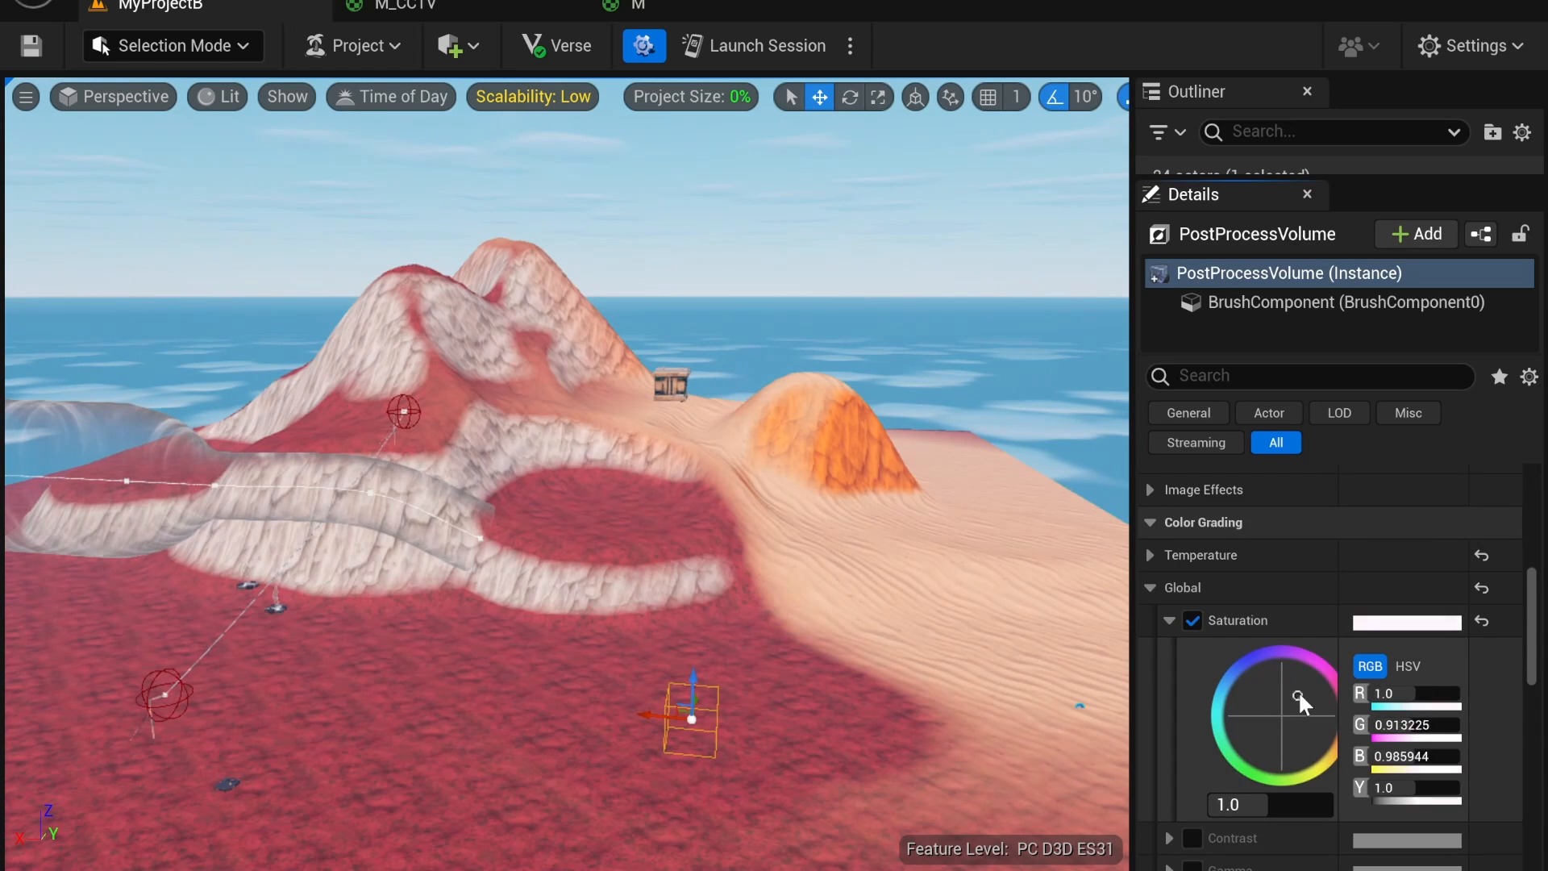
{"action": "left_click_drag", "start_coordinate": [1299, 696], "coordinate": [1216, 682]}
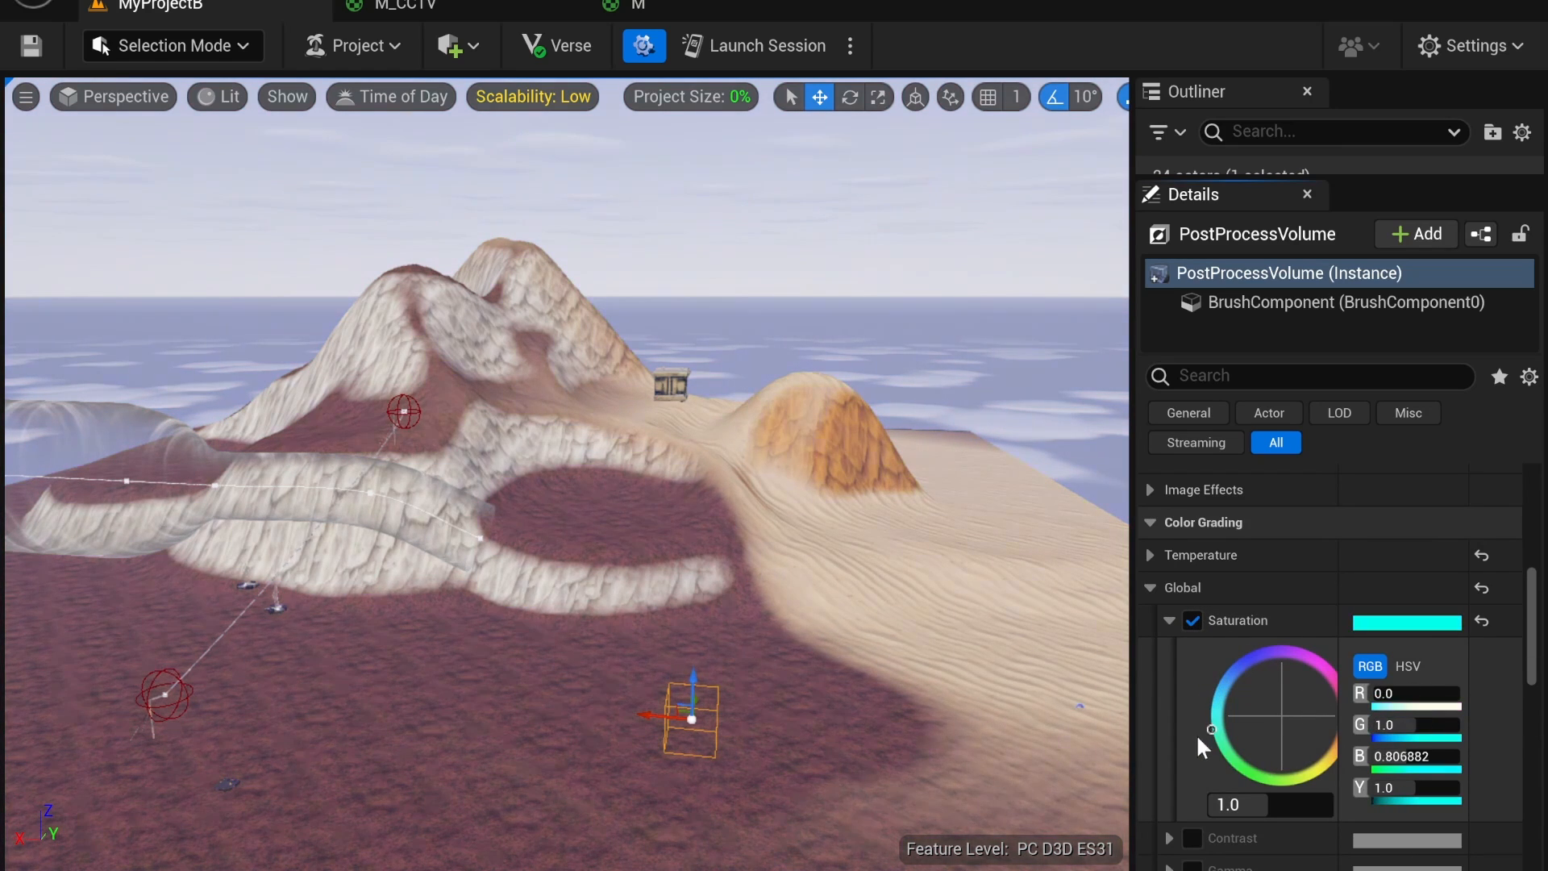
{"action": "left_click_drag", "start_coordinate": [1242, 823], "coordinate": [1323, 732]}
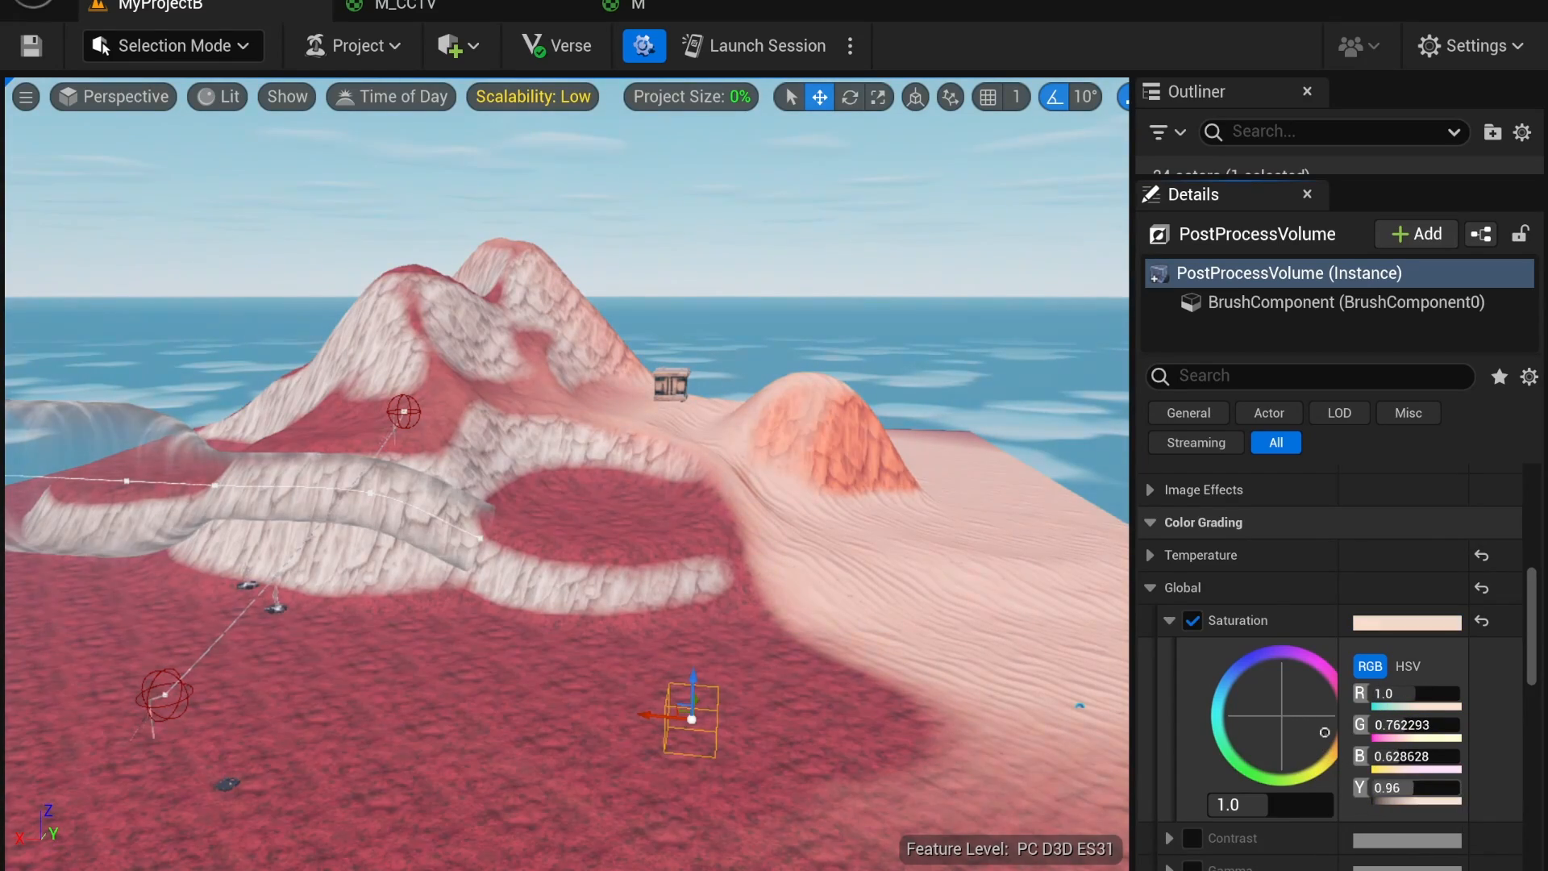
Step: Try a Saturation Y value of 0.0, raise it to 2.0 and collapse the Saturation controls
{"action": "mouse_move", "coordinate": [1374, 788]}
{"action": "left_mouse_down"}
{"action": "mouse_move", "coordinate": [1460, 787]}
{"action": "mouse_move", "coordinate": [1373, 787]}
{"action": "left_mouse_up"}
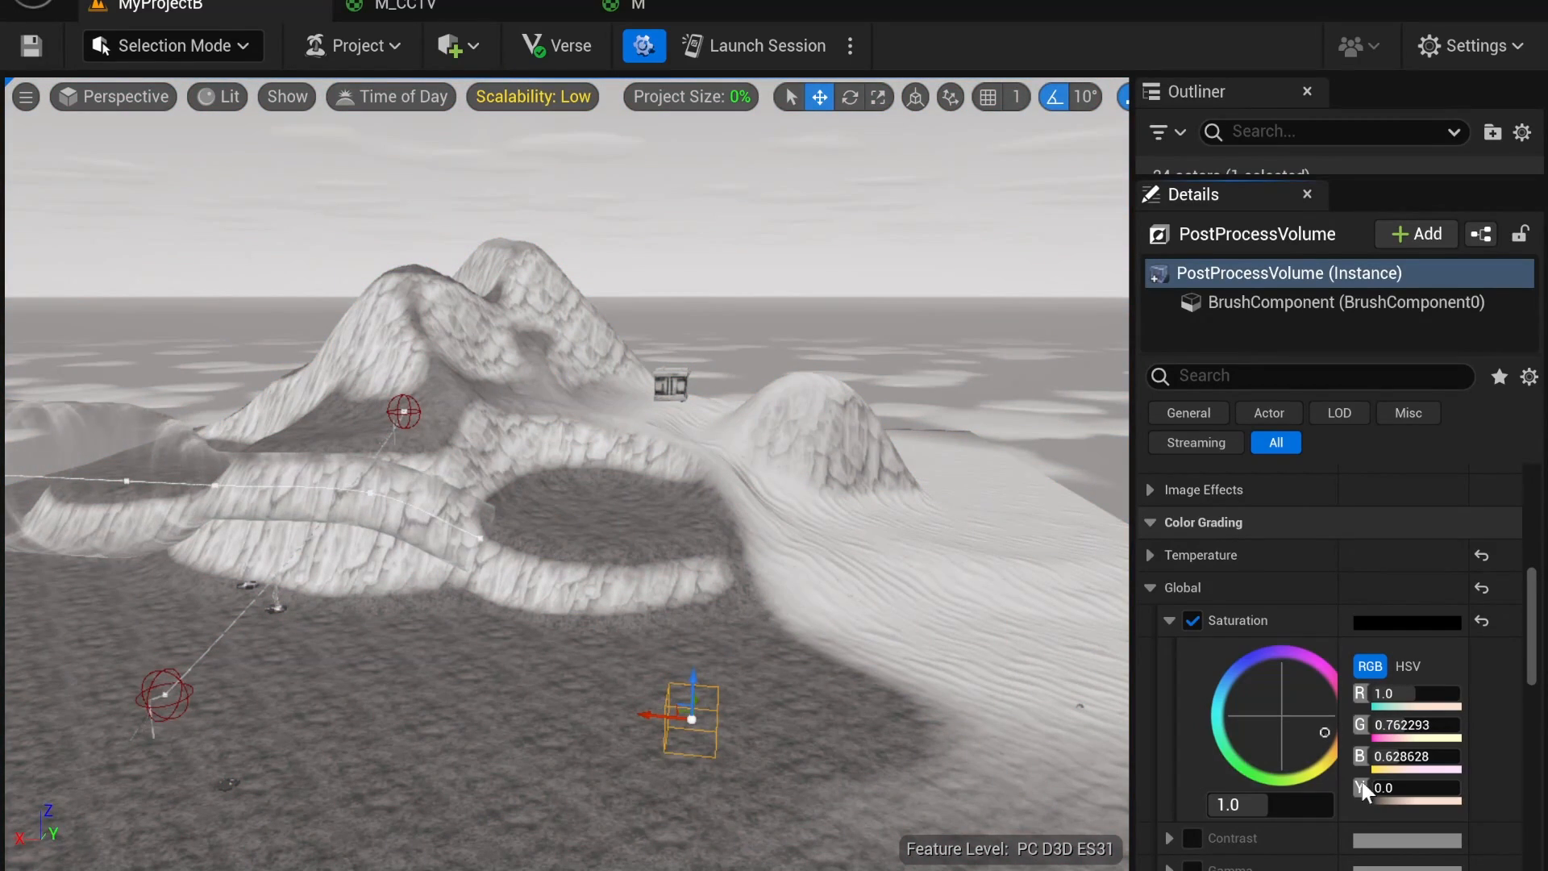
{"action": "right_click_drag", "start_coordinate": [835, 575], "coordinate": [809, 487]}
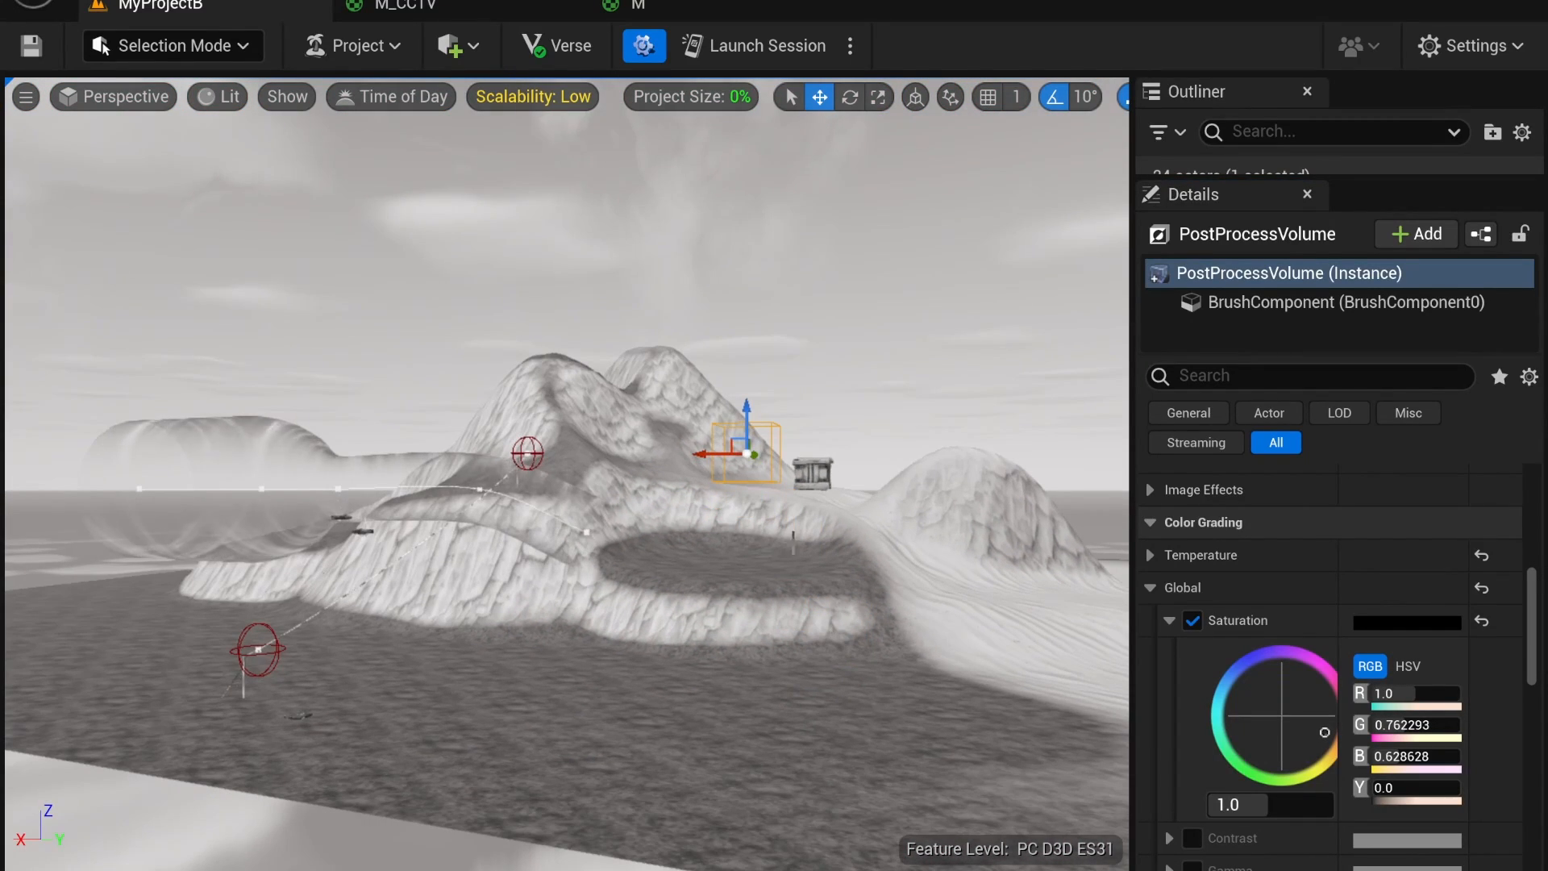
{"action": "left_click_drag", "start_coordinate": [1389, 788], "coordinate": [1460, 788]}
{"action": "right_click_drag", "start_coordinate": [566, 575], "coordinate": [565, 528]}
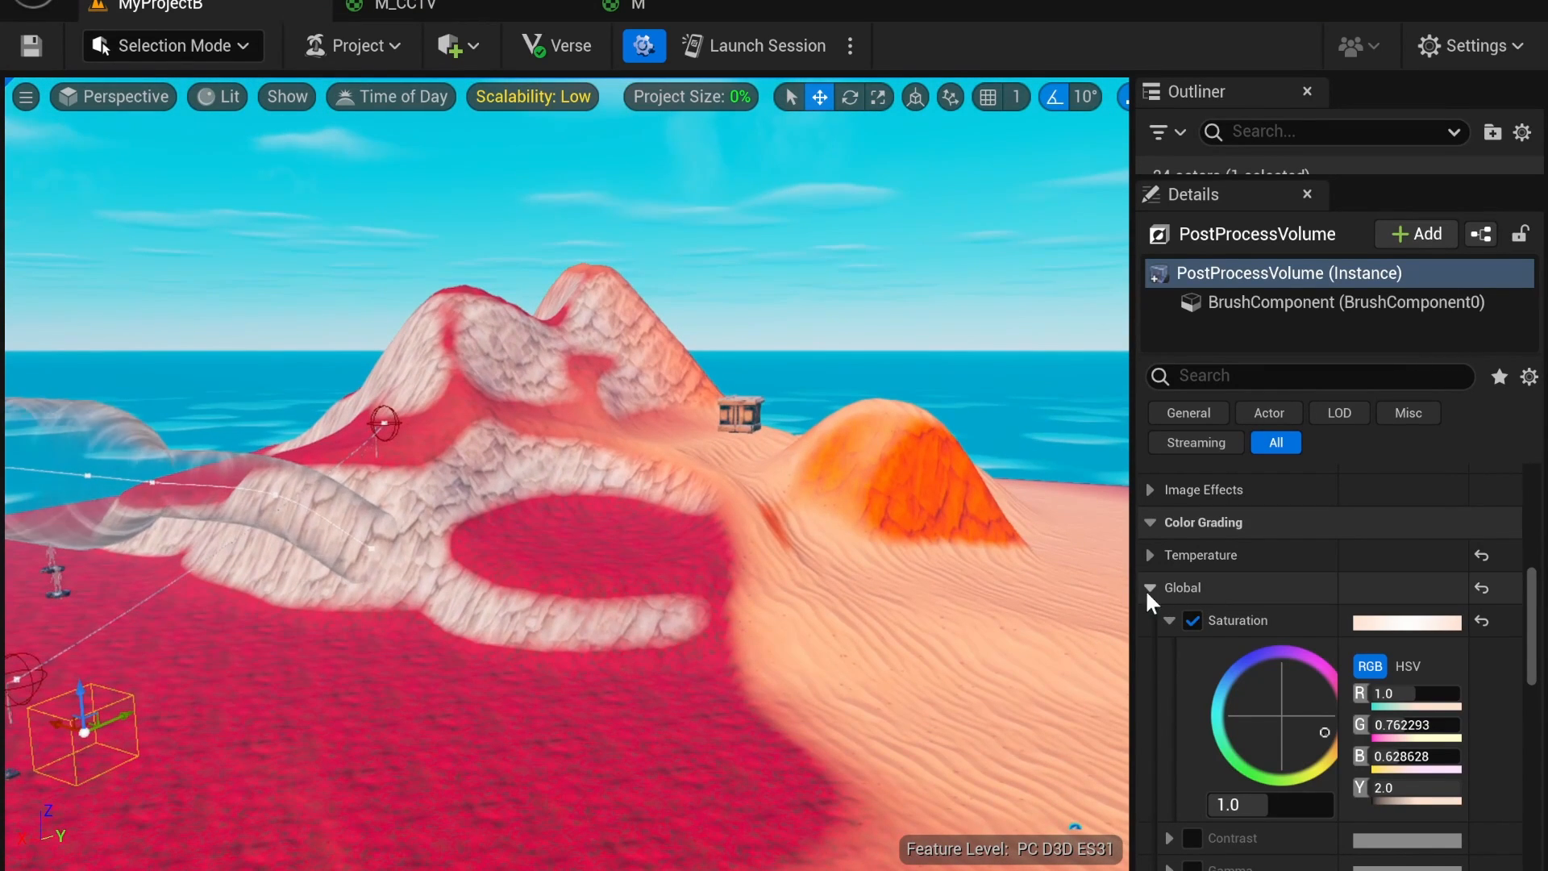
{"action": "left_click", "coordinate": [1168, 619]}
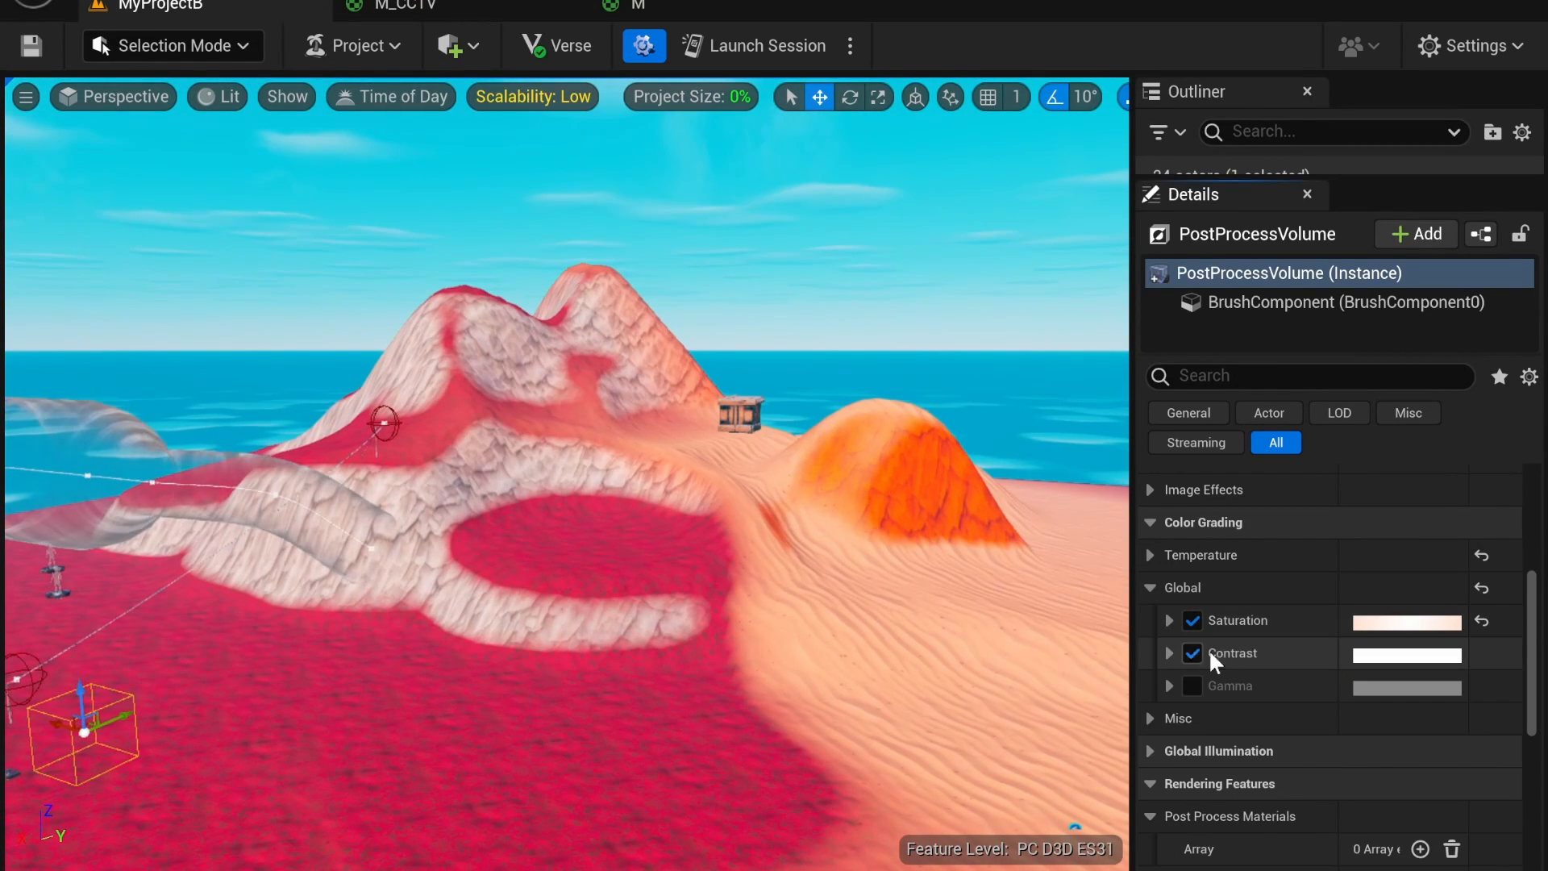
Step: Try the Global Contrast override with a Y value of 0.73, disable it and collapse its controls
{"action": "left_click", "coordinate": [1168, 653]}
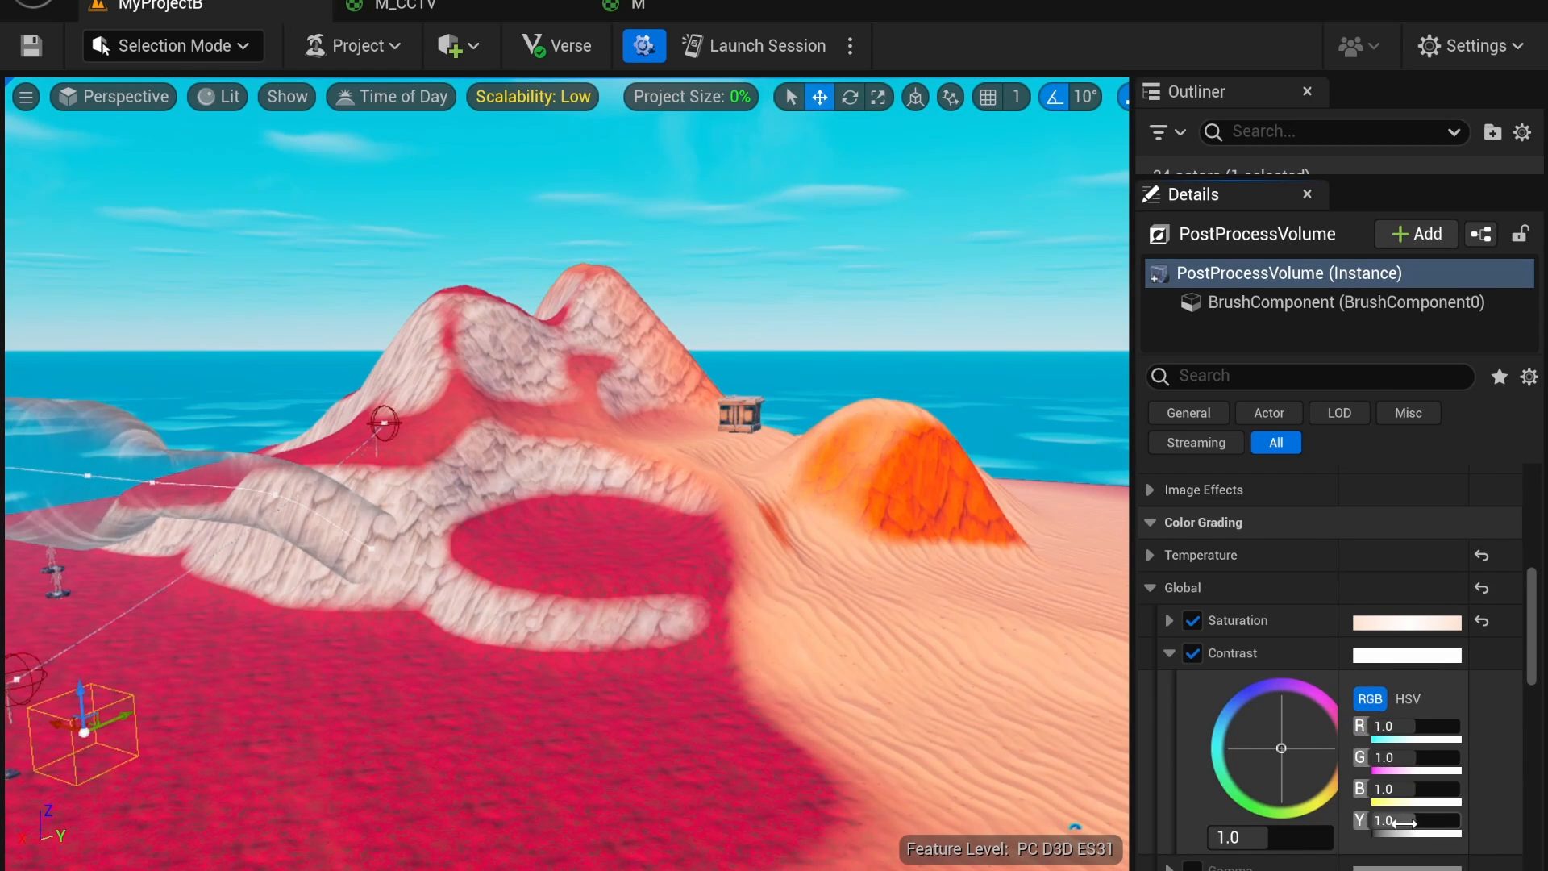
{"action": "mouse_move", "coordinate": [1403, 822]}
{"action": "left_mouse_down"}
{"action": "mouse_move", "coordinate": [1361, 821]}
{"action": "mouse_move", "coordinate": [1443, 822]}
{"action": "mouse_move", "coordinate": [1385, 821]}
{"action": "left_mouse_up"}
{"action": "left_click", "coordinate": [1192, 653]}
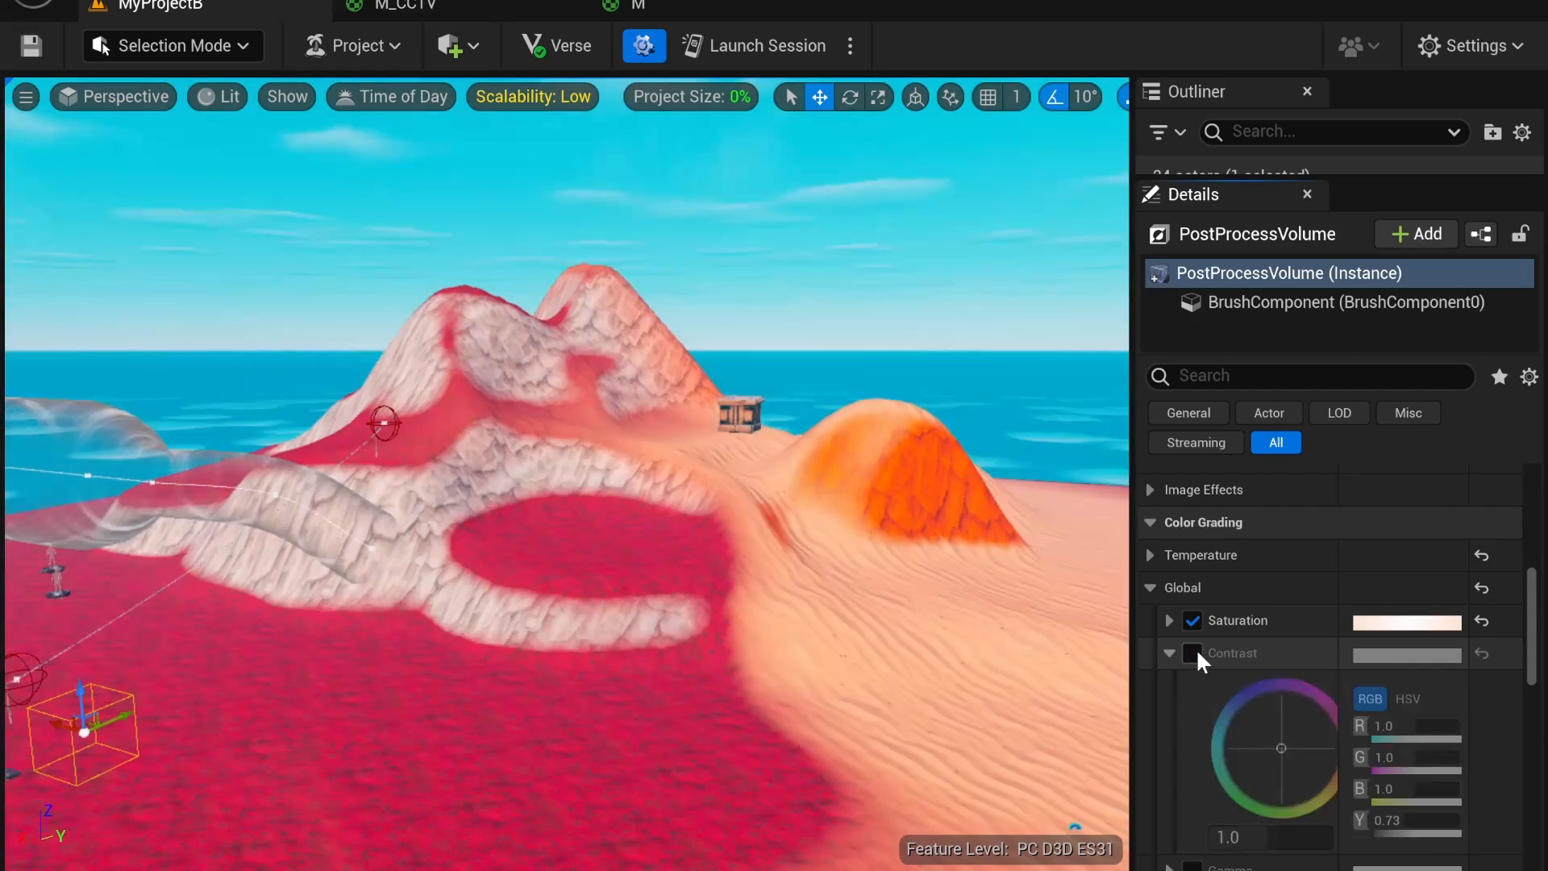
{"action": "left_click", "coordinate": [1169, 653]}
Step: Try the Global Gamma override with a Y value of 0.35, view the terrain and disable the override
{"action": "left_click", "coordinate": [1193, 686]}
{"action": "left_click", "coordinate": [1170, 685]}
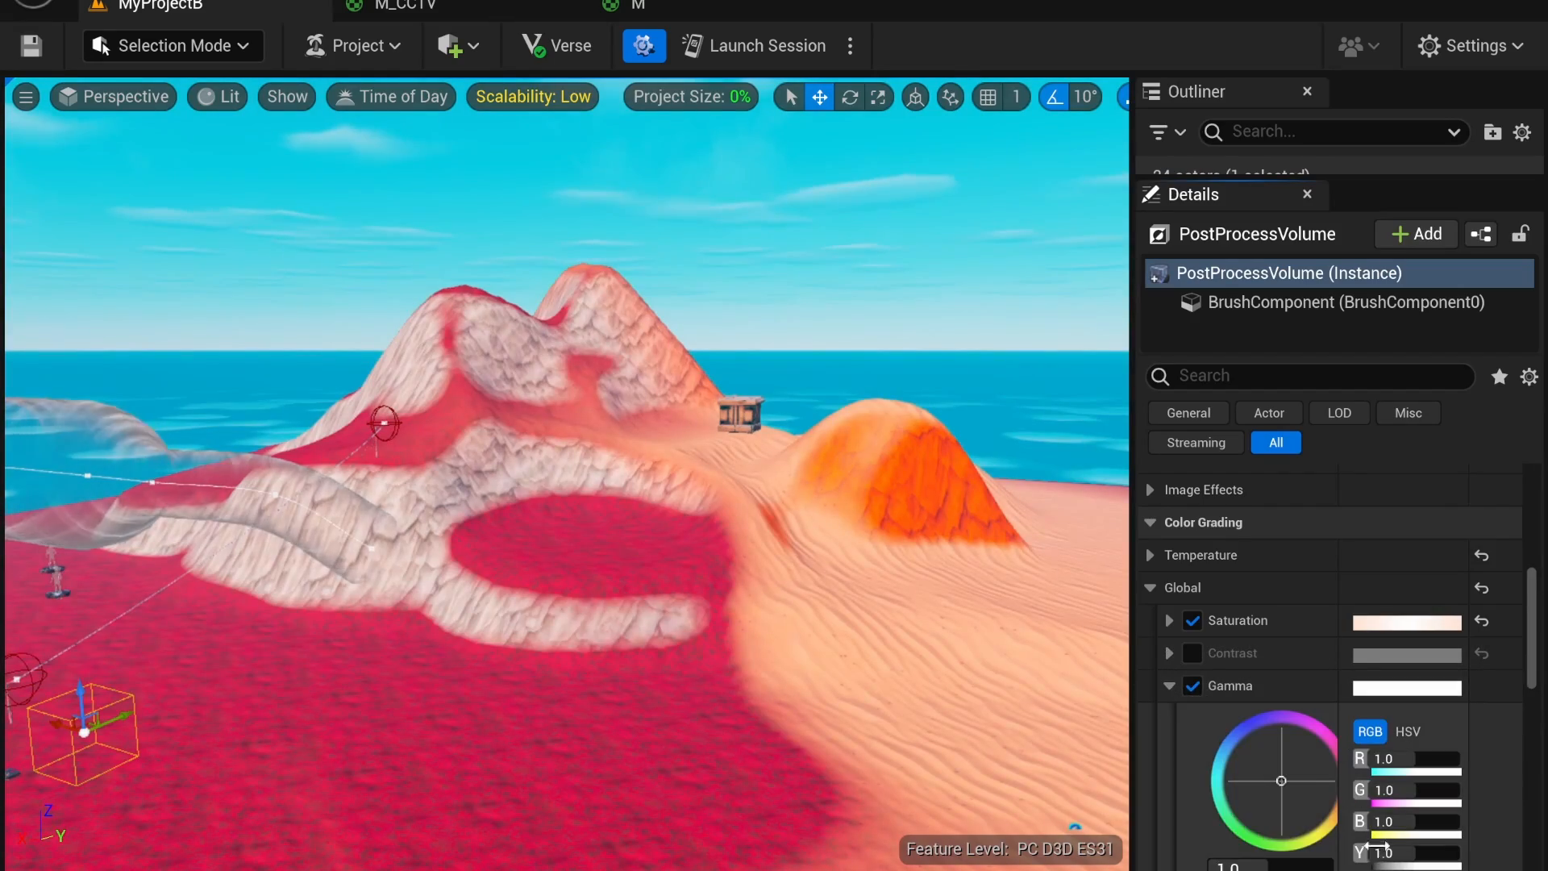
{"action": "mouse_move", "coordinate": [1381, 847]}
{"action": "left_mouse_down"}
{"action": "mouse_move", "coordinate": [1417, 853]}
{"action": "mouse_move", "coordinate": [1384, 853]}
{"action": "left_mouse_up"}
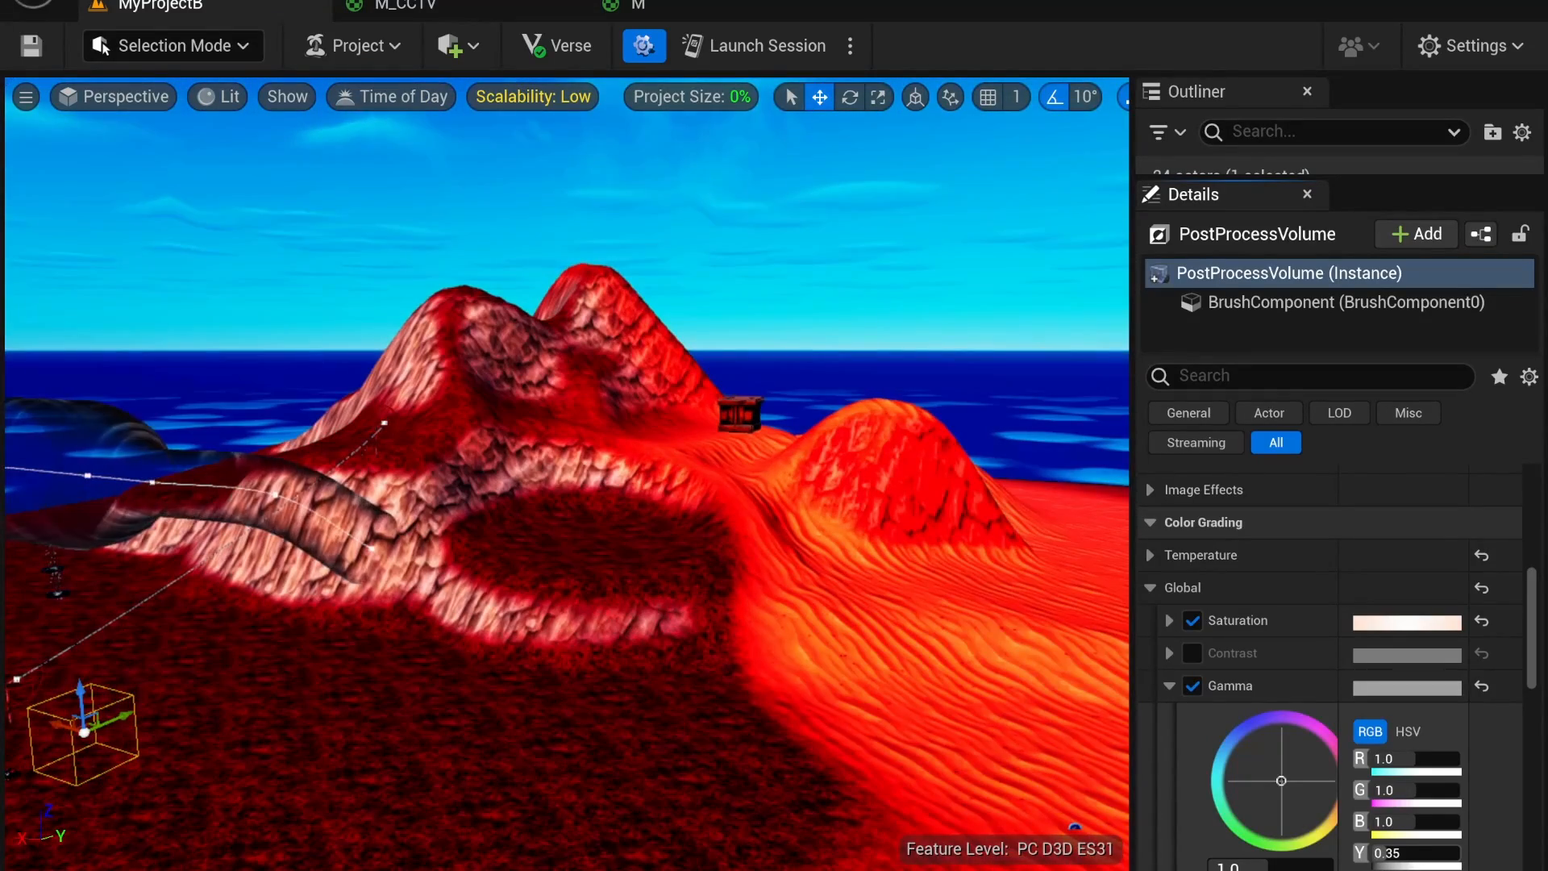
{"action": "right_click_drag", "start_coordinate": [807, 581], "coordinate": [693, 549]}
{"action": "left_click", "coordinate": [1192, 682]}
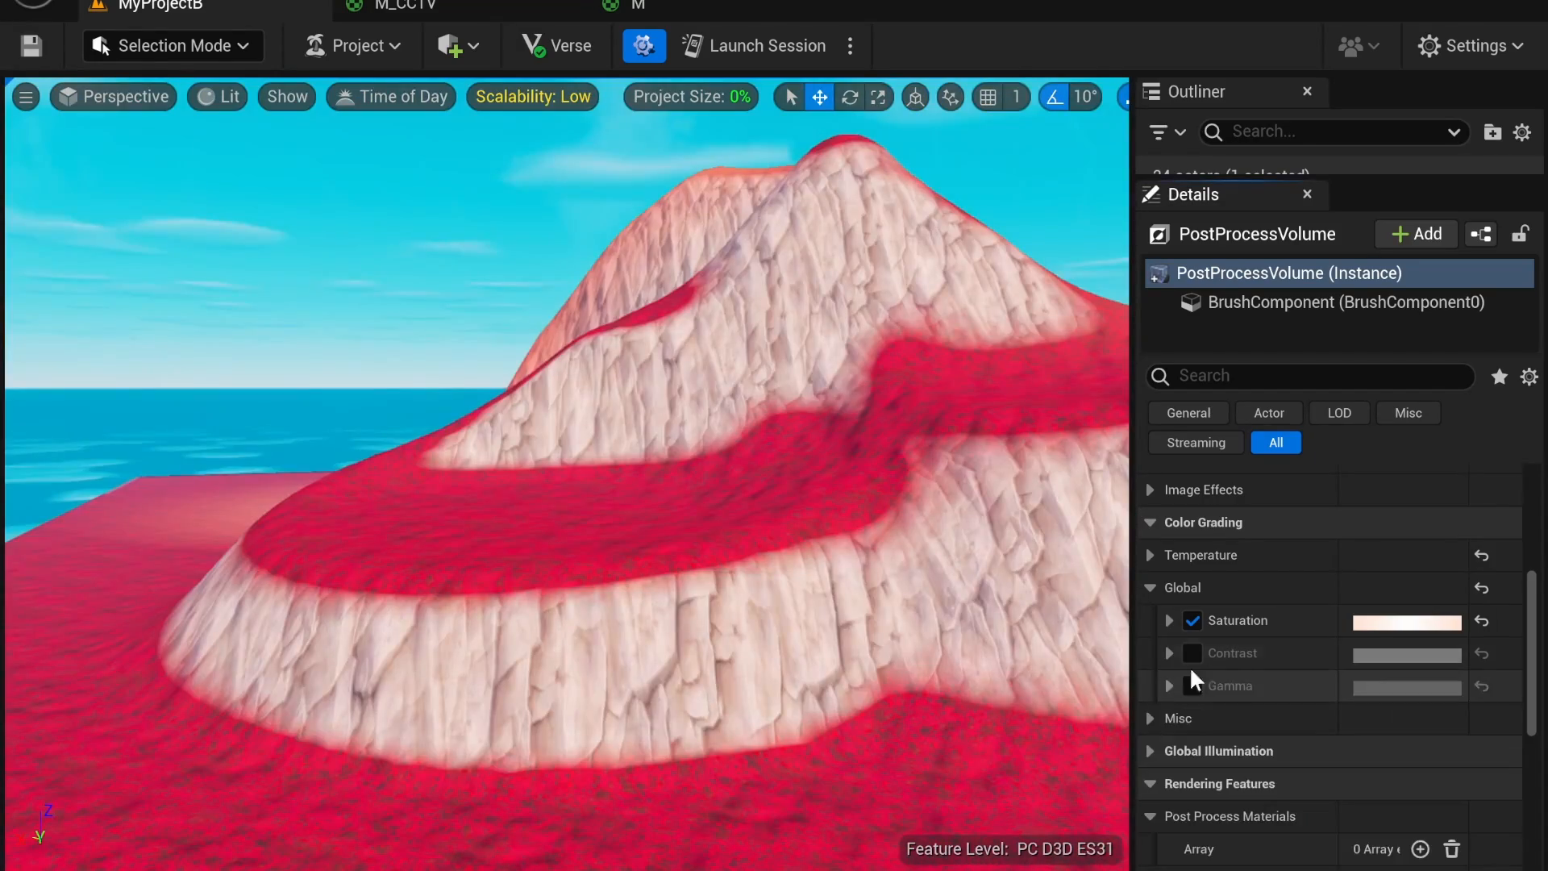
Step: Enable the Scene Color Tint override in the Misc settings and raise its R value for a strong red tint
{"action": "scroll", "coordinate": [1195, 684], "scroll_direction": "down", "scroll_amount": 1}
{"action": "left_click", "coordinate": [1150, 679]}
{"action": "scroll", "coordinate": [1209, 685], "scroll_direction": "down", "scroll_amount": 1}
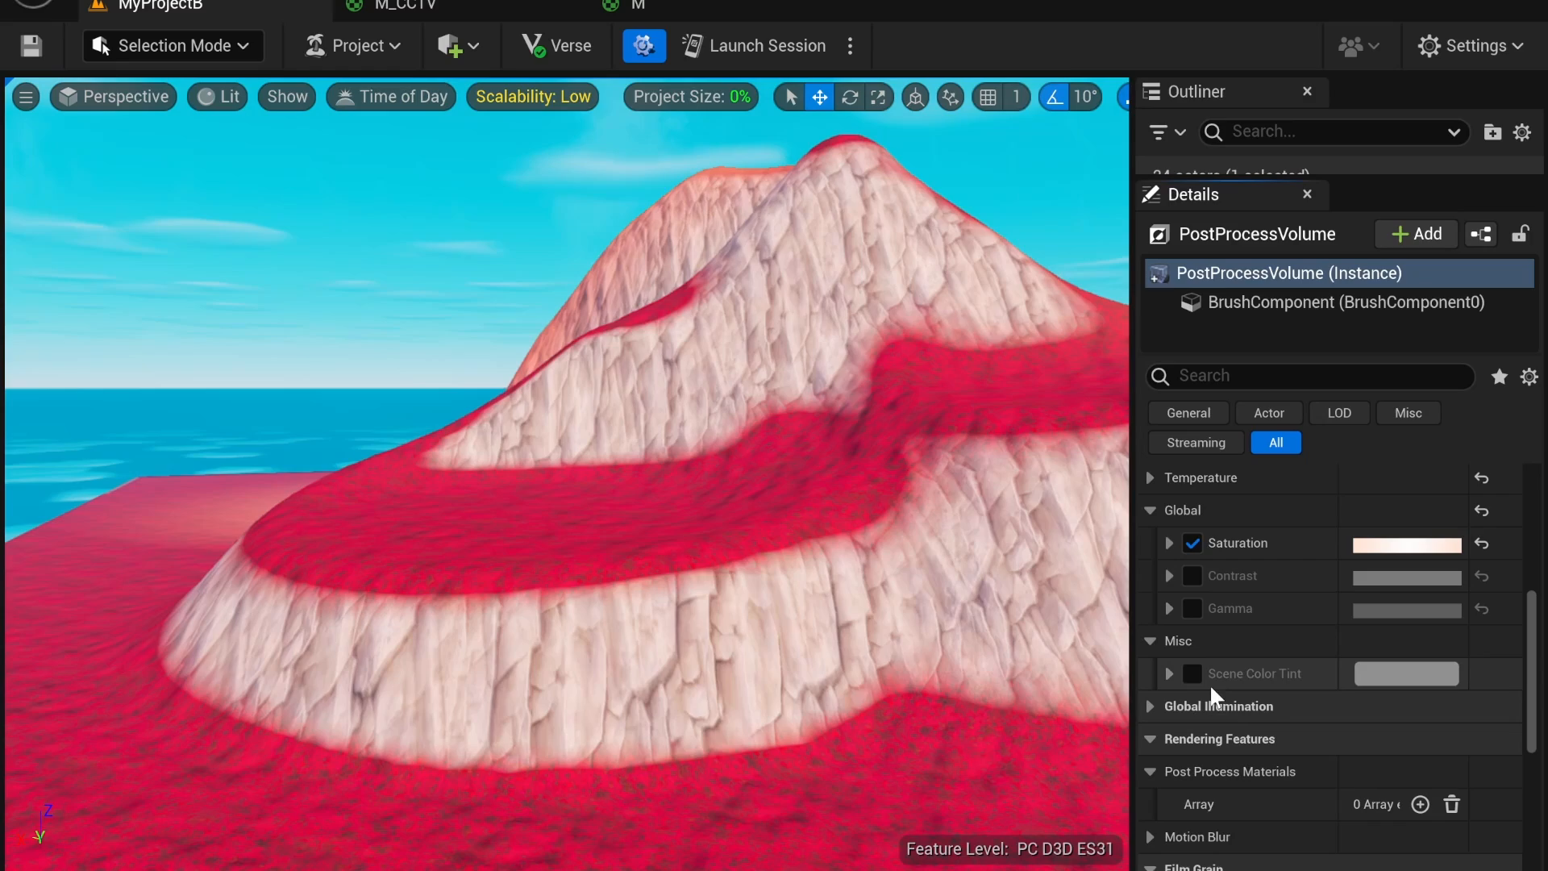
{"action": "left_click", "coordinate": [1169, 673]}
{"action": "left_click_drag", "start_coordinate": [1387, 706], "coordinate": [1531, 706]}
{"action": "key", "text": "s"}
{"action": "right_click_drag", "start_coordinate": [854, 591], "coordinate": [854, 637]}
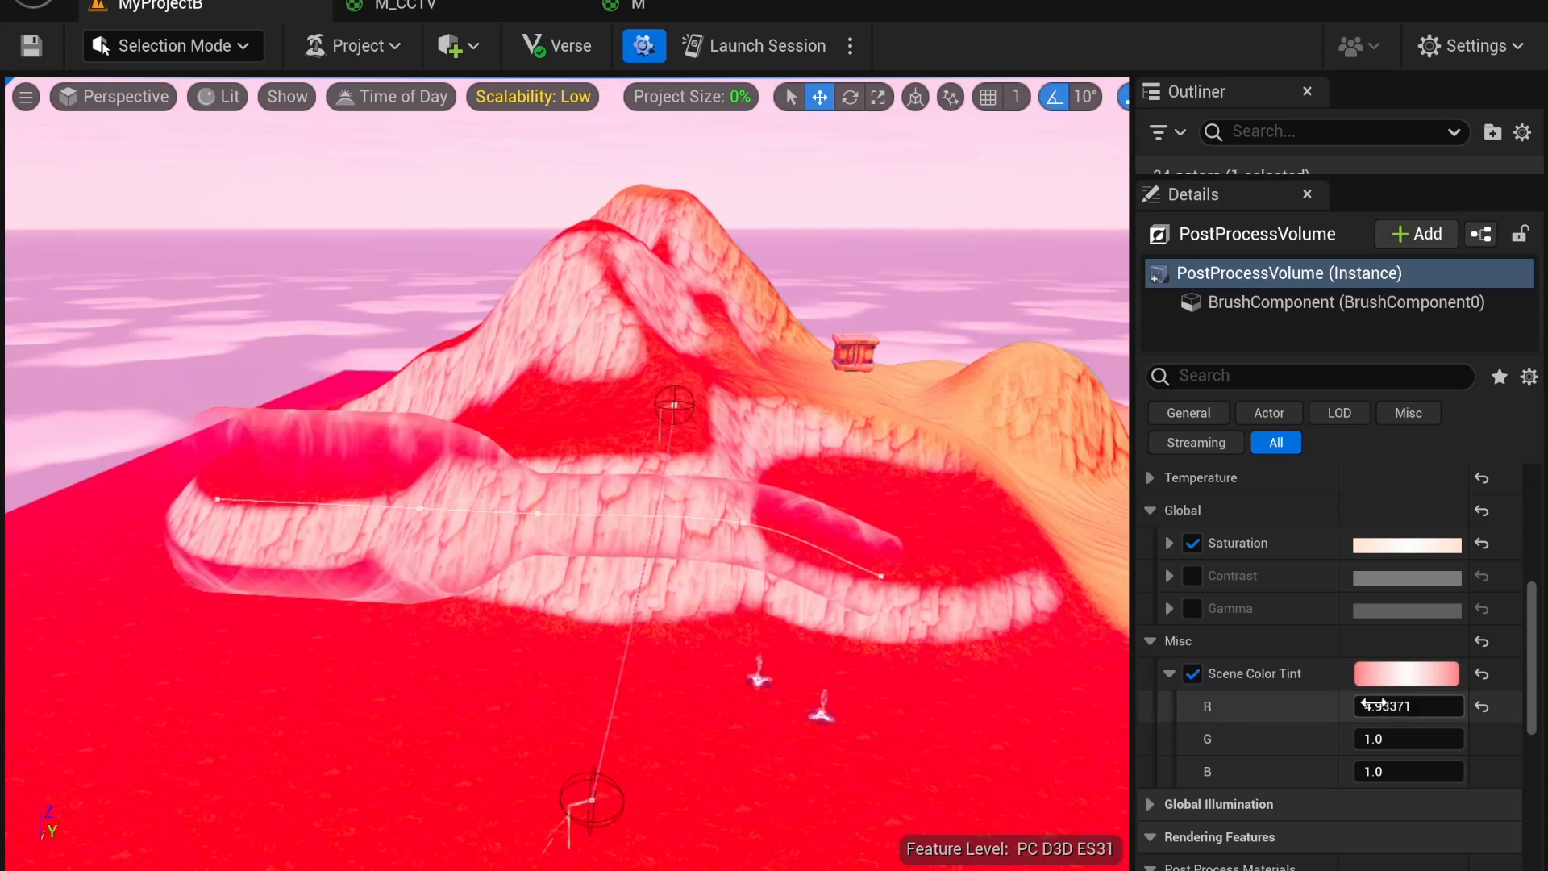
Step: Adjust the Scene Color Tint to about R 1.30 and G 1.22, and disable the override
{"action": "left_click_drag", "start_coordinate": [1383, 706], "coordinate": [1245, 706]}
{"action": "left_click_drag", "start_coordinate": [1403, 738], "coordinate": [1371, 739]}
{"action": "left_click", "coordinate": [1192, 674]}
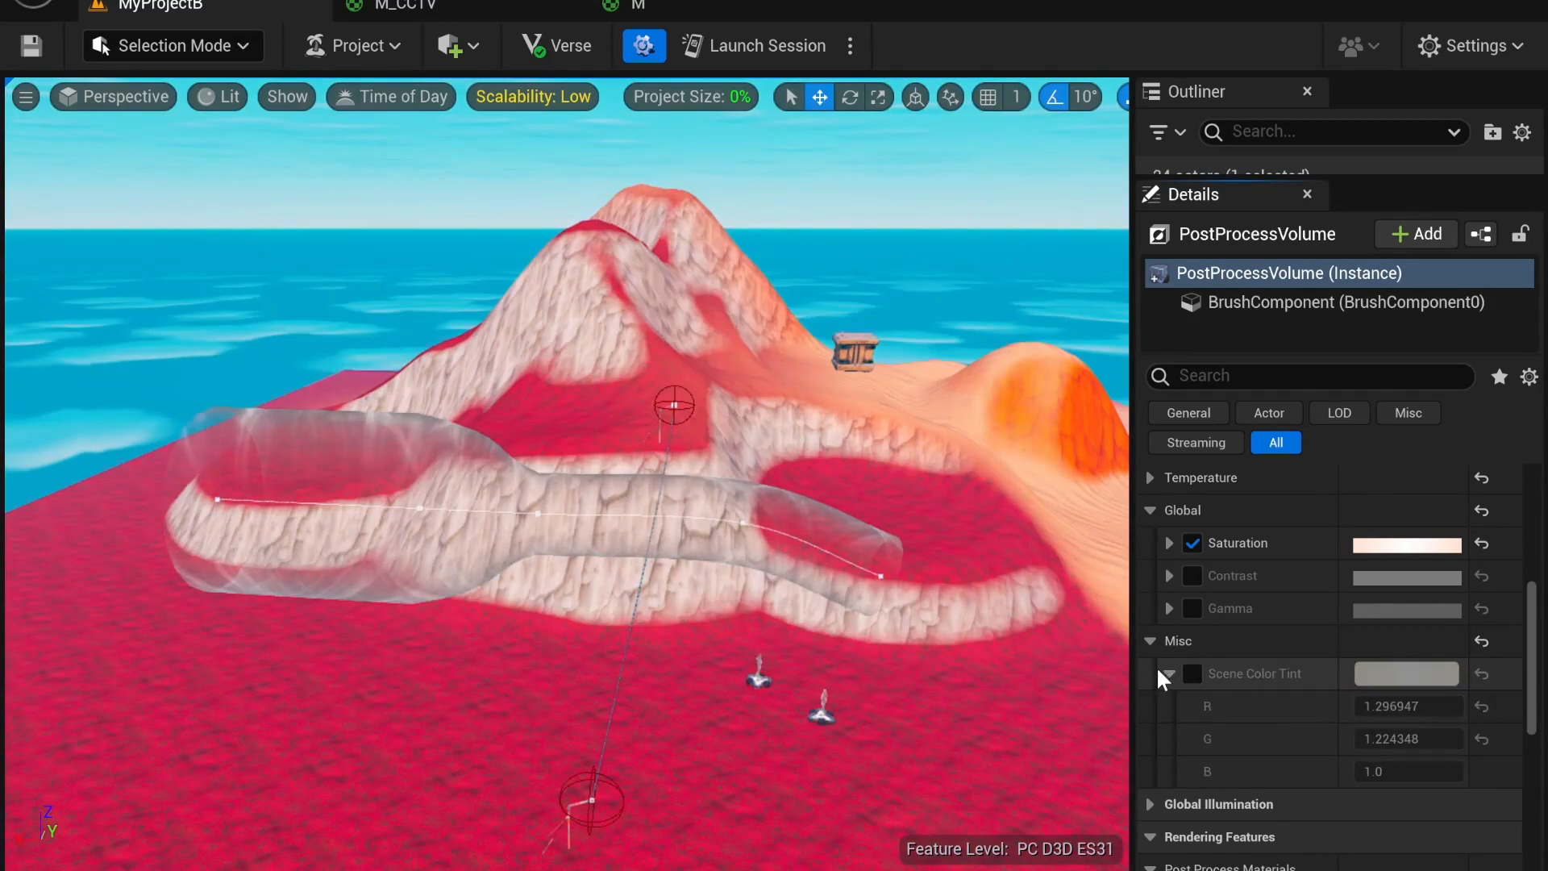
Step: Collapse the Misc settings and examine the advanced Lumen Global Illumination overrides, including Diffuse Color Boost
{"action": "left_click", "coordinate": [1169, 673]}
{"action": "left_click", "coordinate": [1150, 642]}
{"action": "left_click", "coordinate": [1152, 674]}
{"action": "scroll", "coordinate": [1154, 666], "scroll_direction": "down", "scroll_amount": 2}
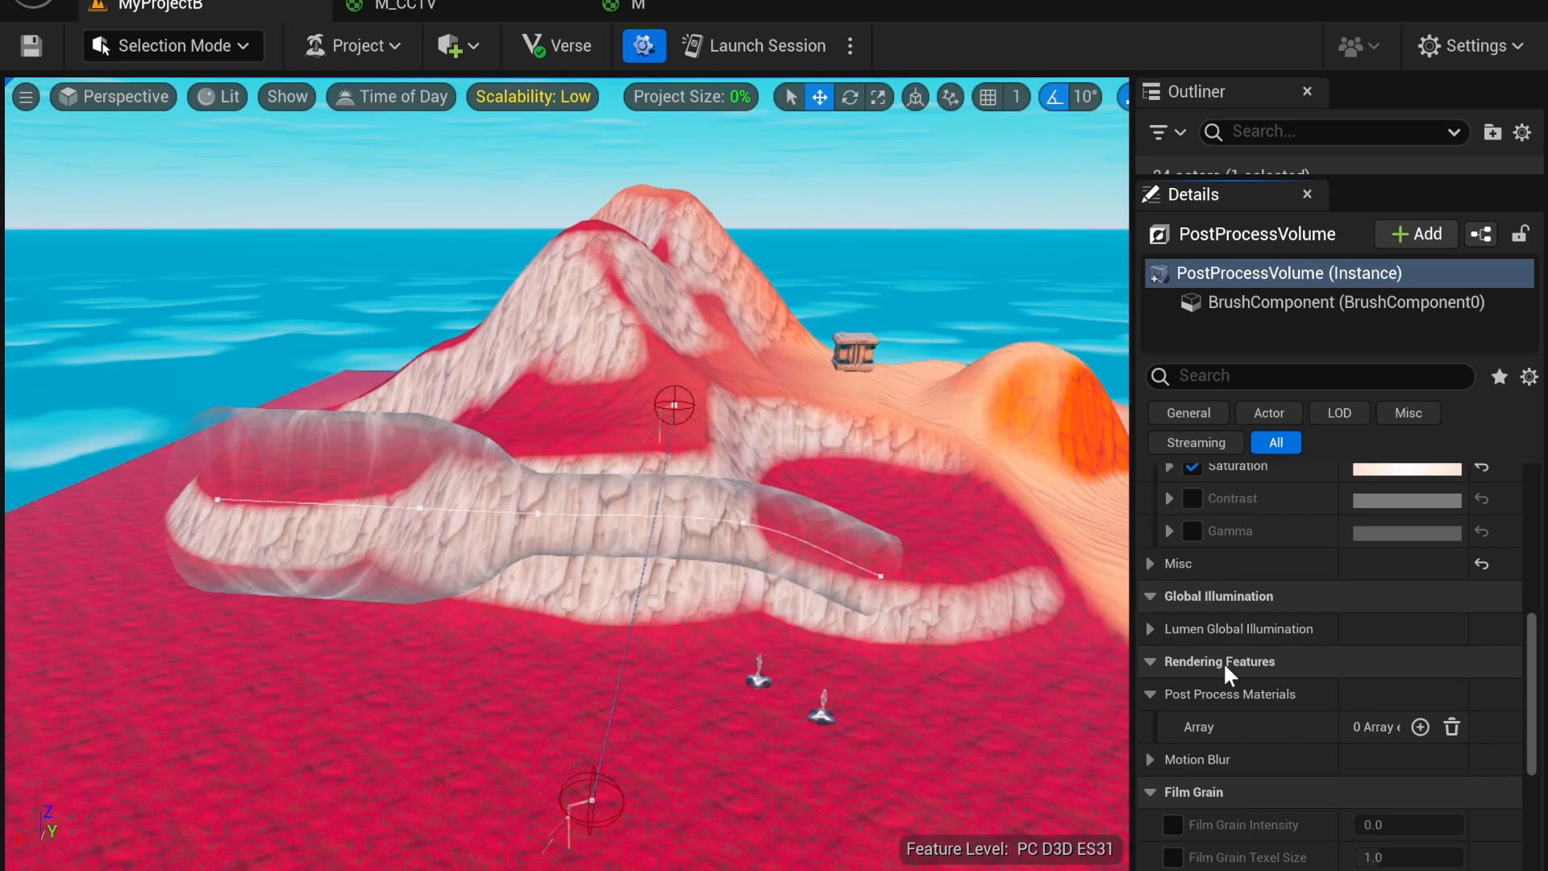
{"action": "left_click", "coordinate": [1150, 628]}
{"action": "left_click", "coordinate": [1169, 661]}
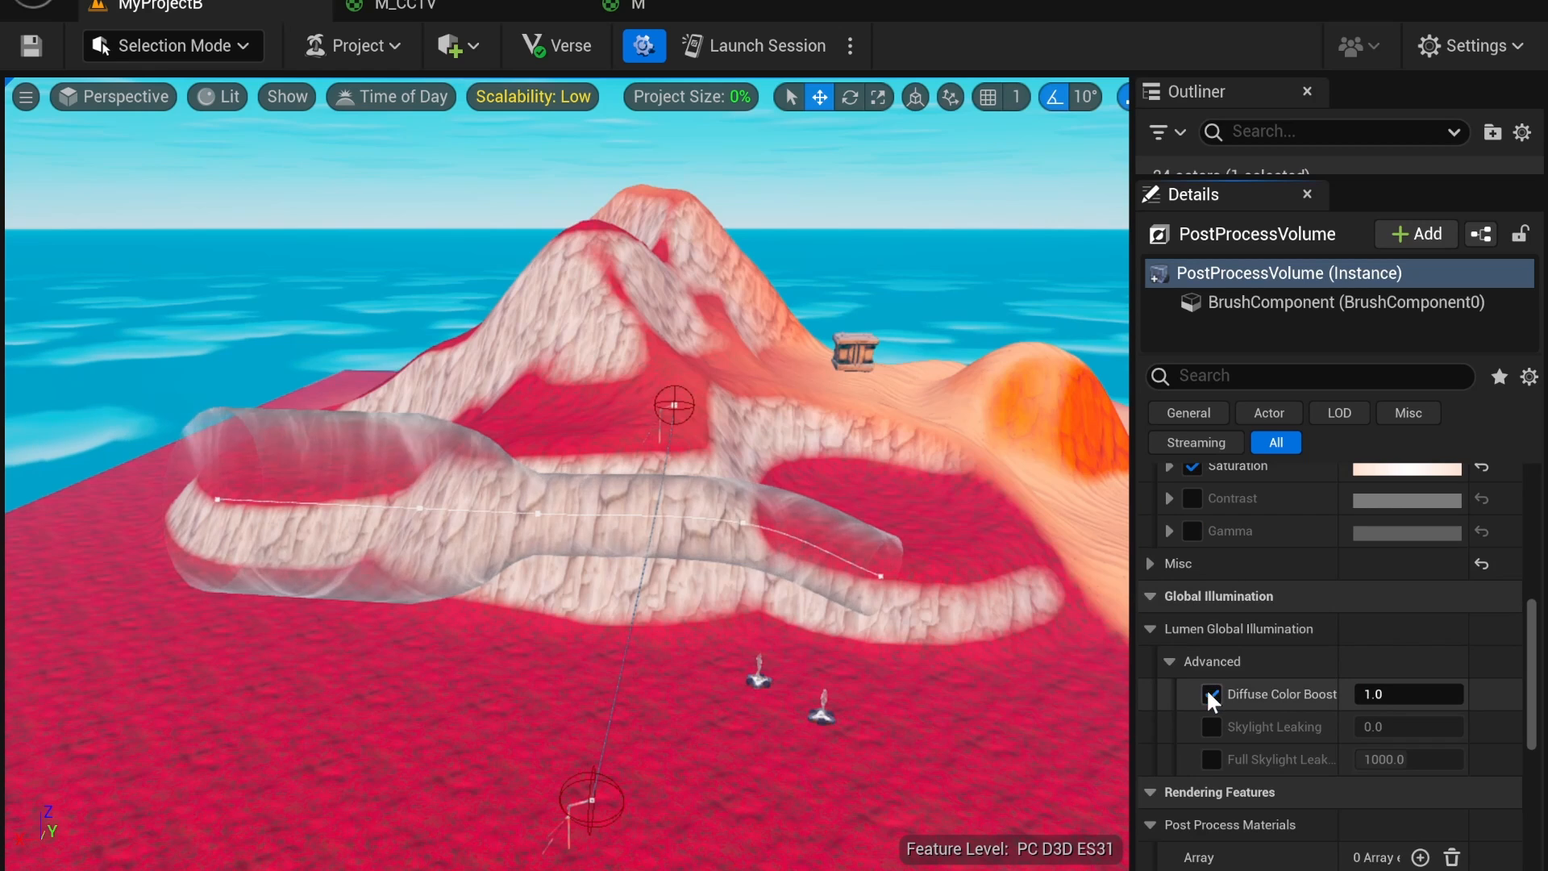
{"action": "left_click", "coordinate": [1171, 661]}
{"action": "left_click", "coordinate": [1150, 630]}
Step: Examine the Rendering Features settings, including the Motion Blur amount, max, target FPS and per-object size
{"action": "left_click", "coordinate": [1149, 661]}
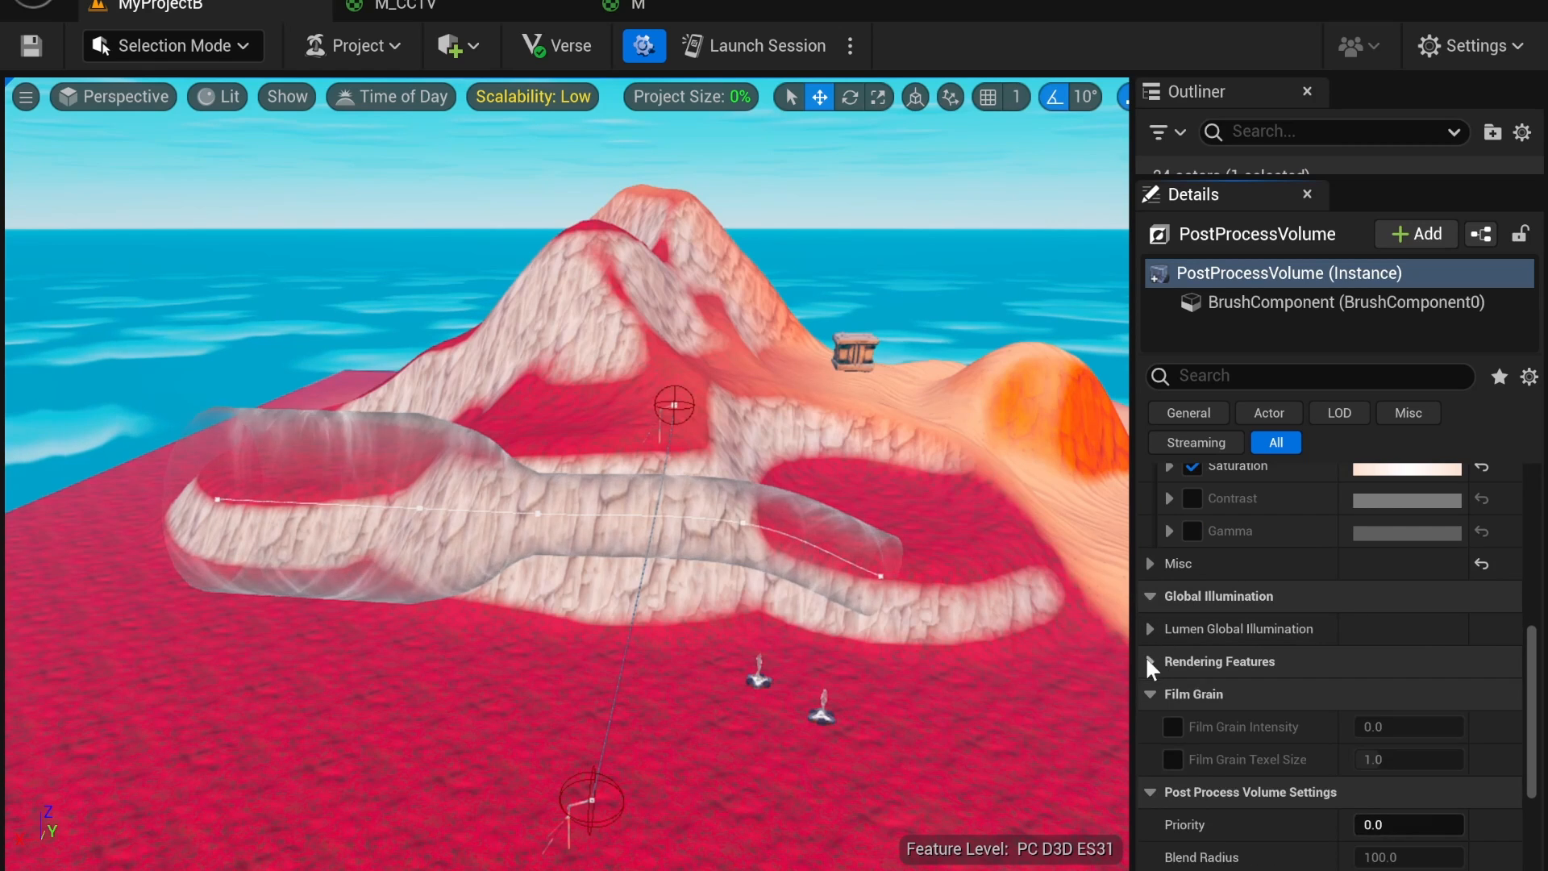
{"action": "left_click", "coordinate": [1158, 661]}
{"action": "scroll", "coordinate": [1172, 691], "scroll_direction": "down", "scroll_amount": 1}
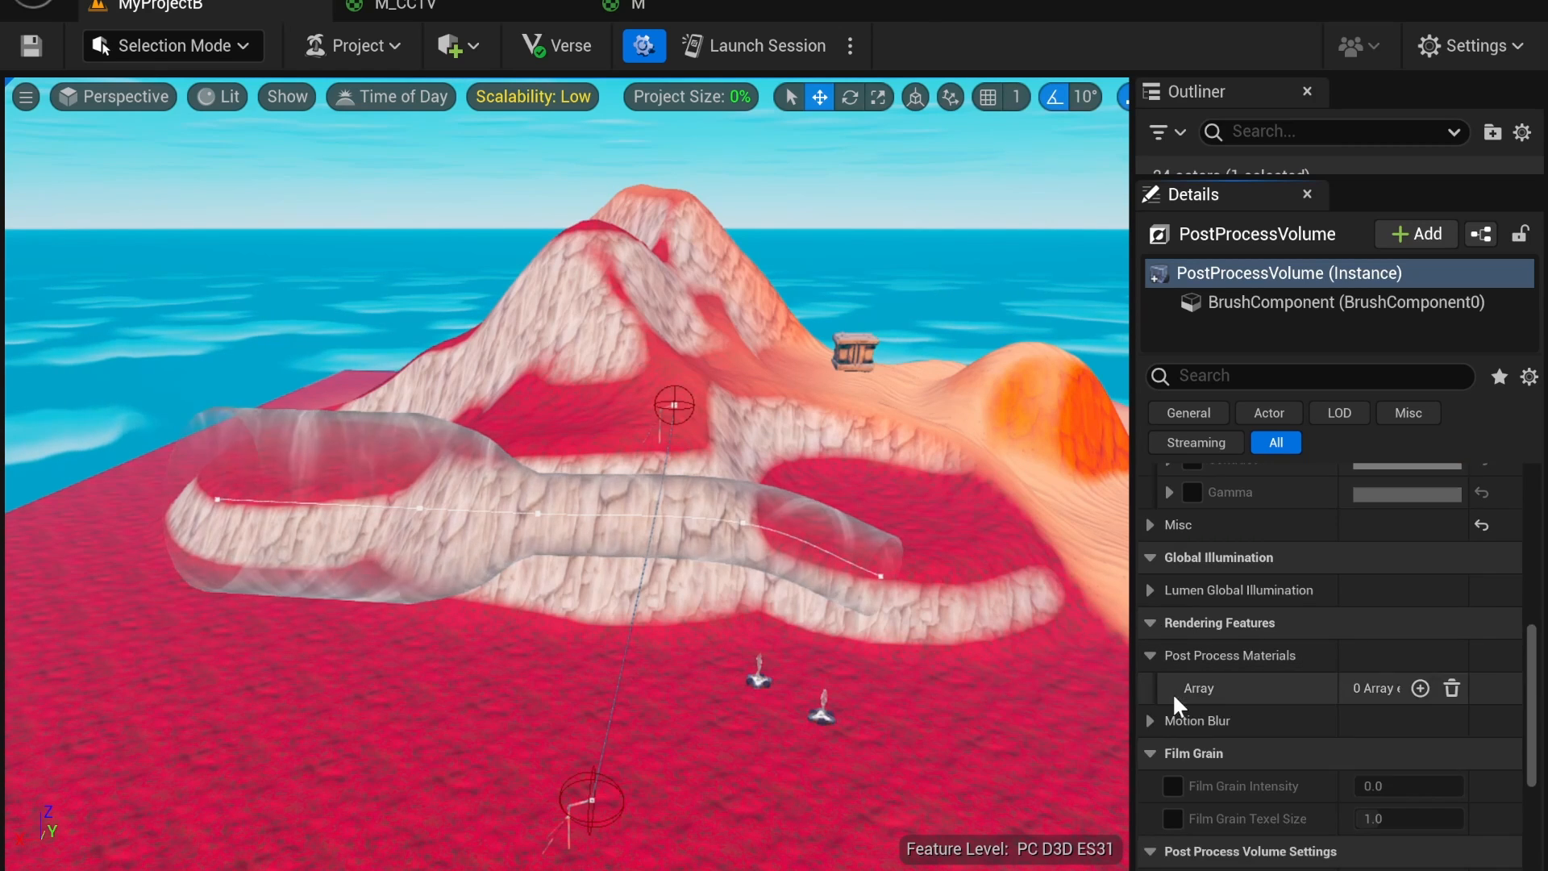
{"action": "scroll", "coordinate": [1172, 692], "scroll_direction": "down", "scroll_amount": 1}
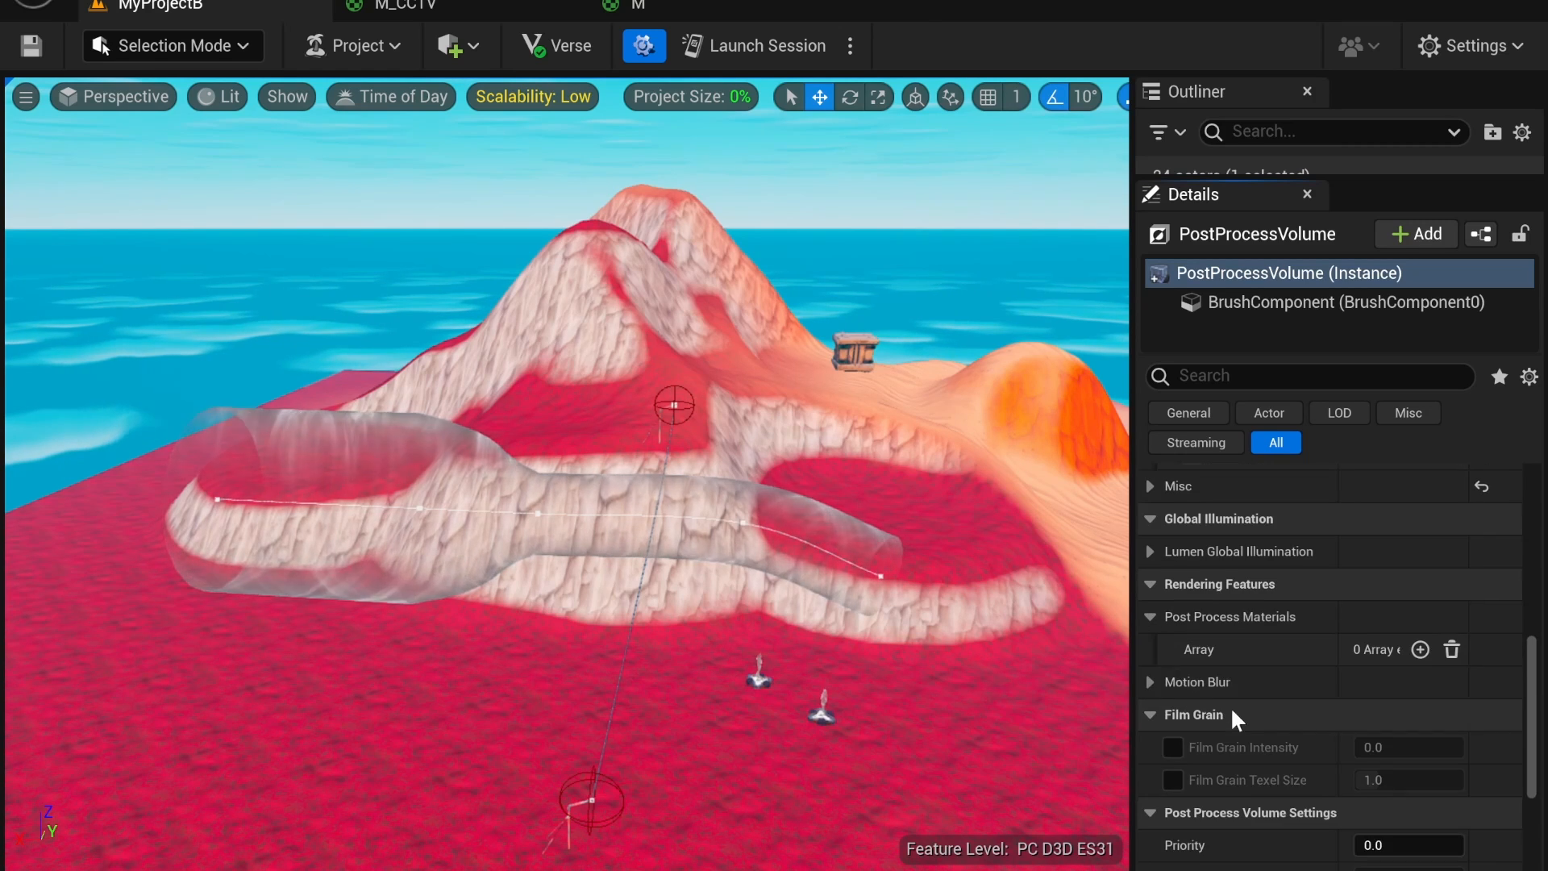
{"action": "left_click", "coordinate": [1150, 681]}
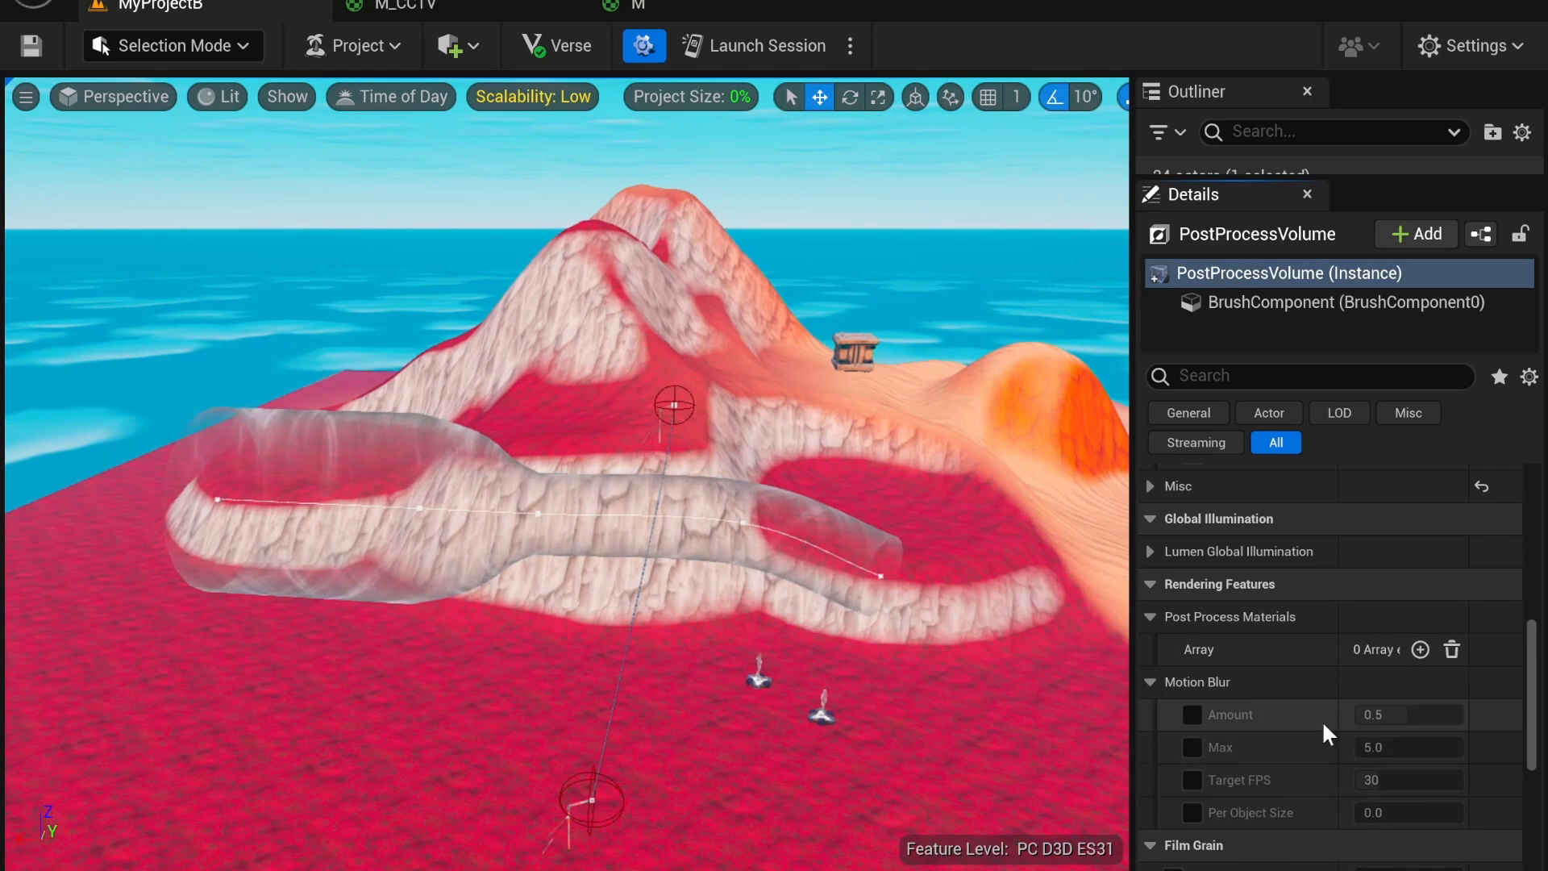
{"action": "left_click", "coordinate": [1149, 681]}
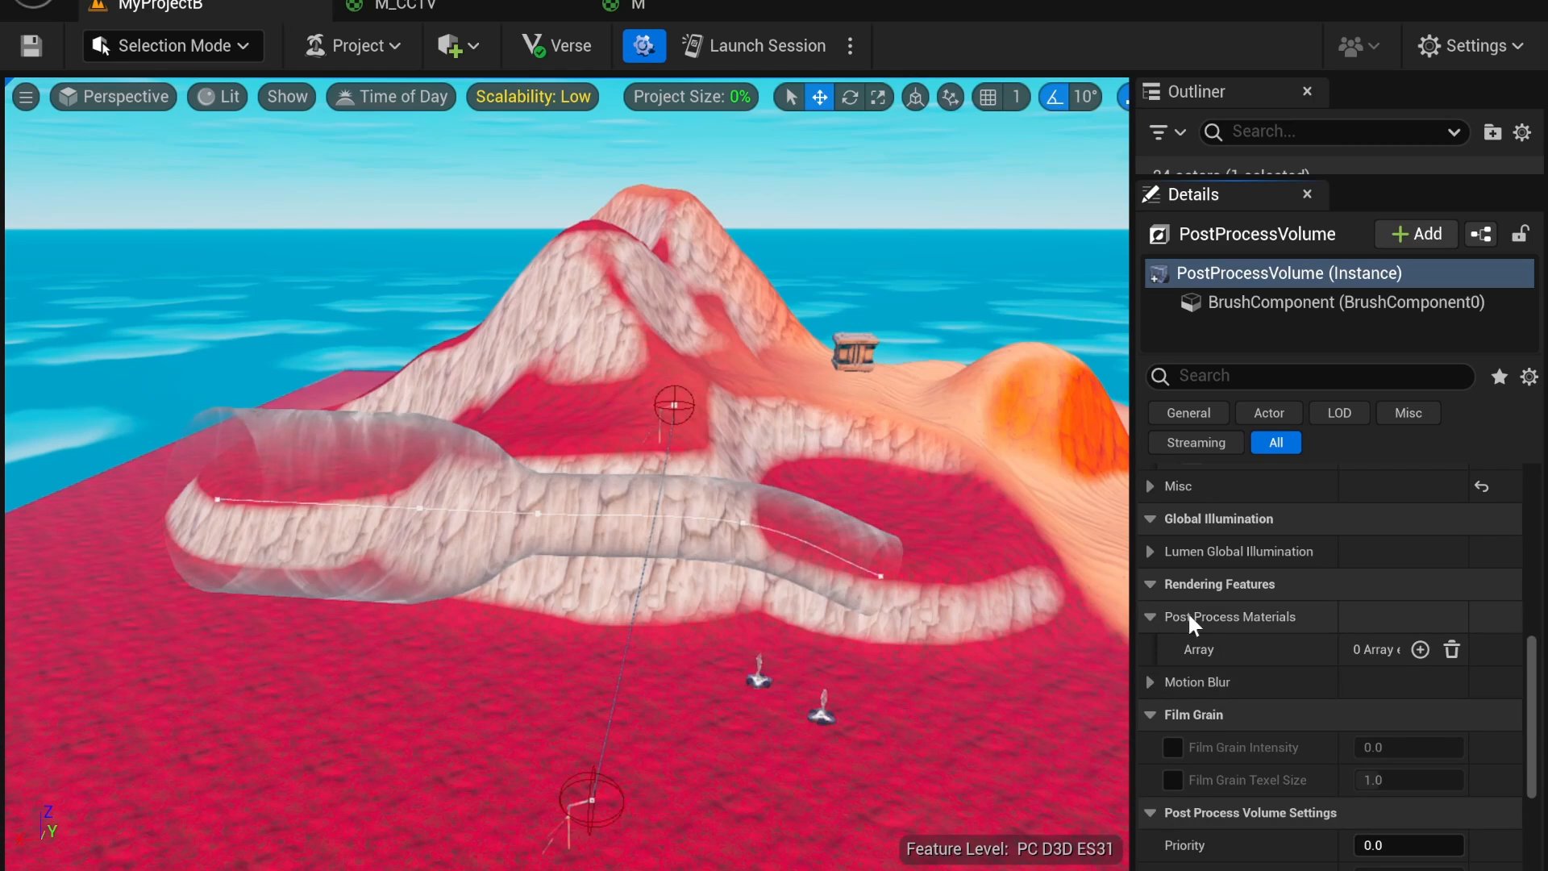
Step: Add an element to the Post Process Materials array and set it to hold a material asset
{"action": "left_click", "coordinate": [1419, 649]}
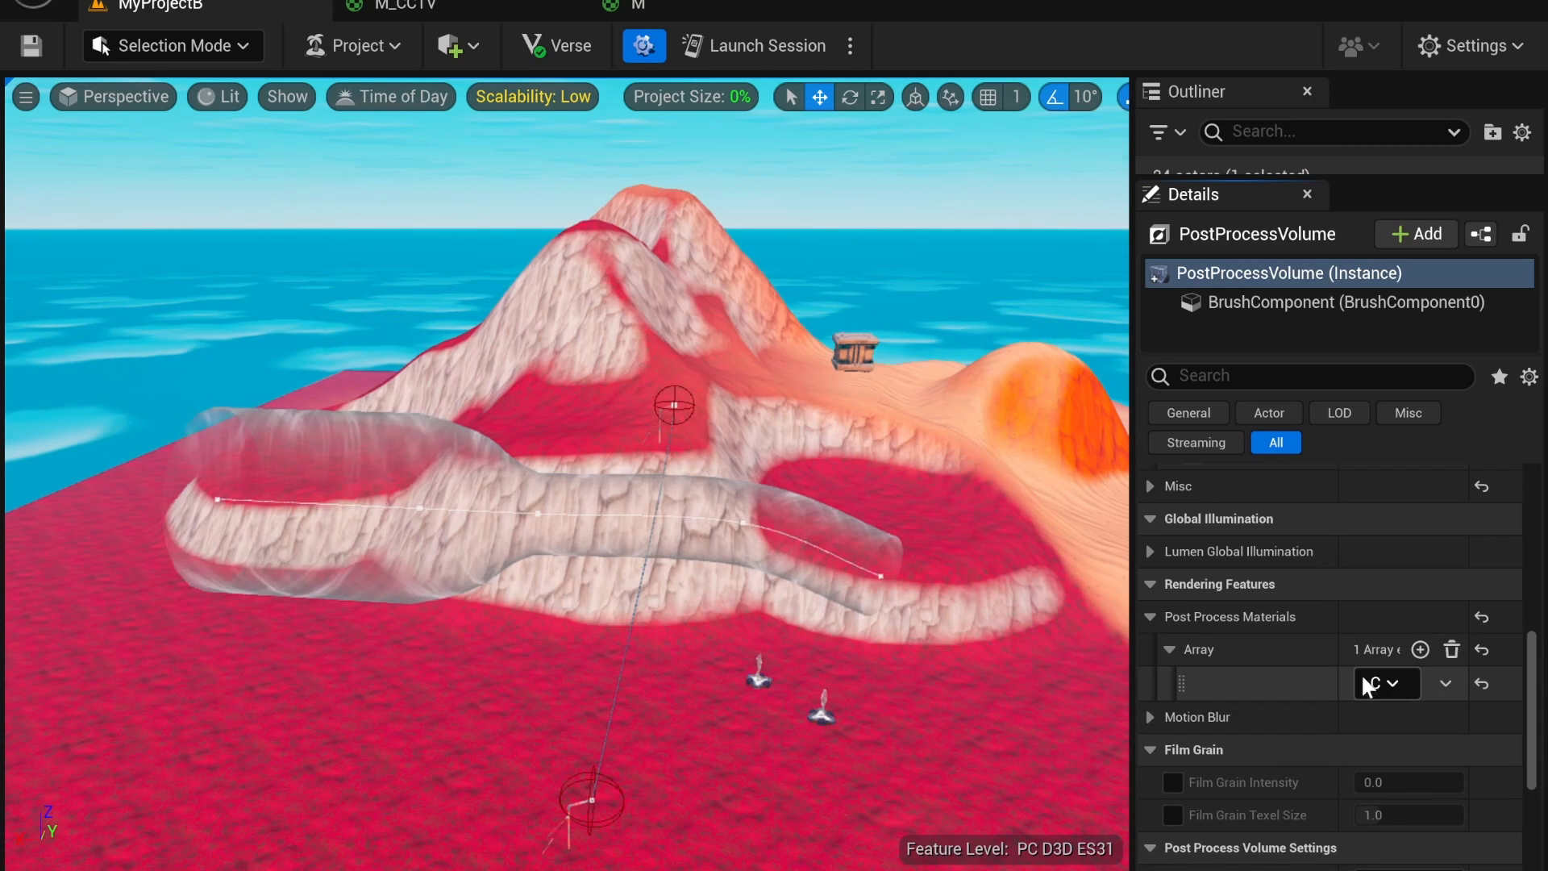
{"action": "left_click", "coordinate": [1406, 690]}
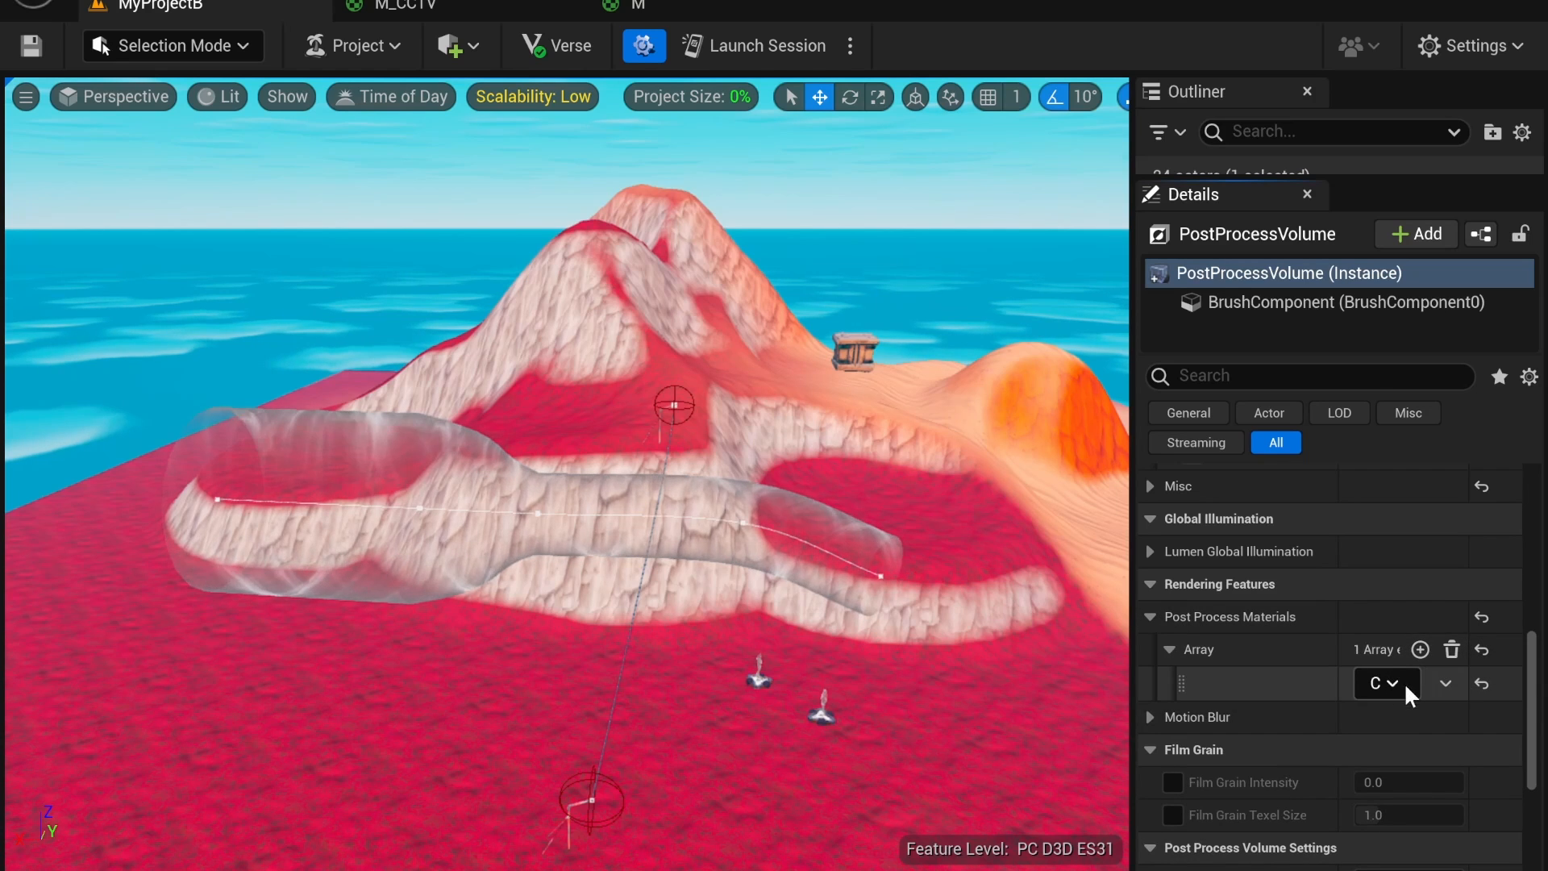
{"action": "left_click", "coordinate": [1416, 724]}
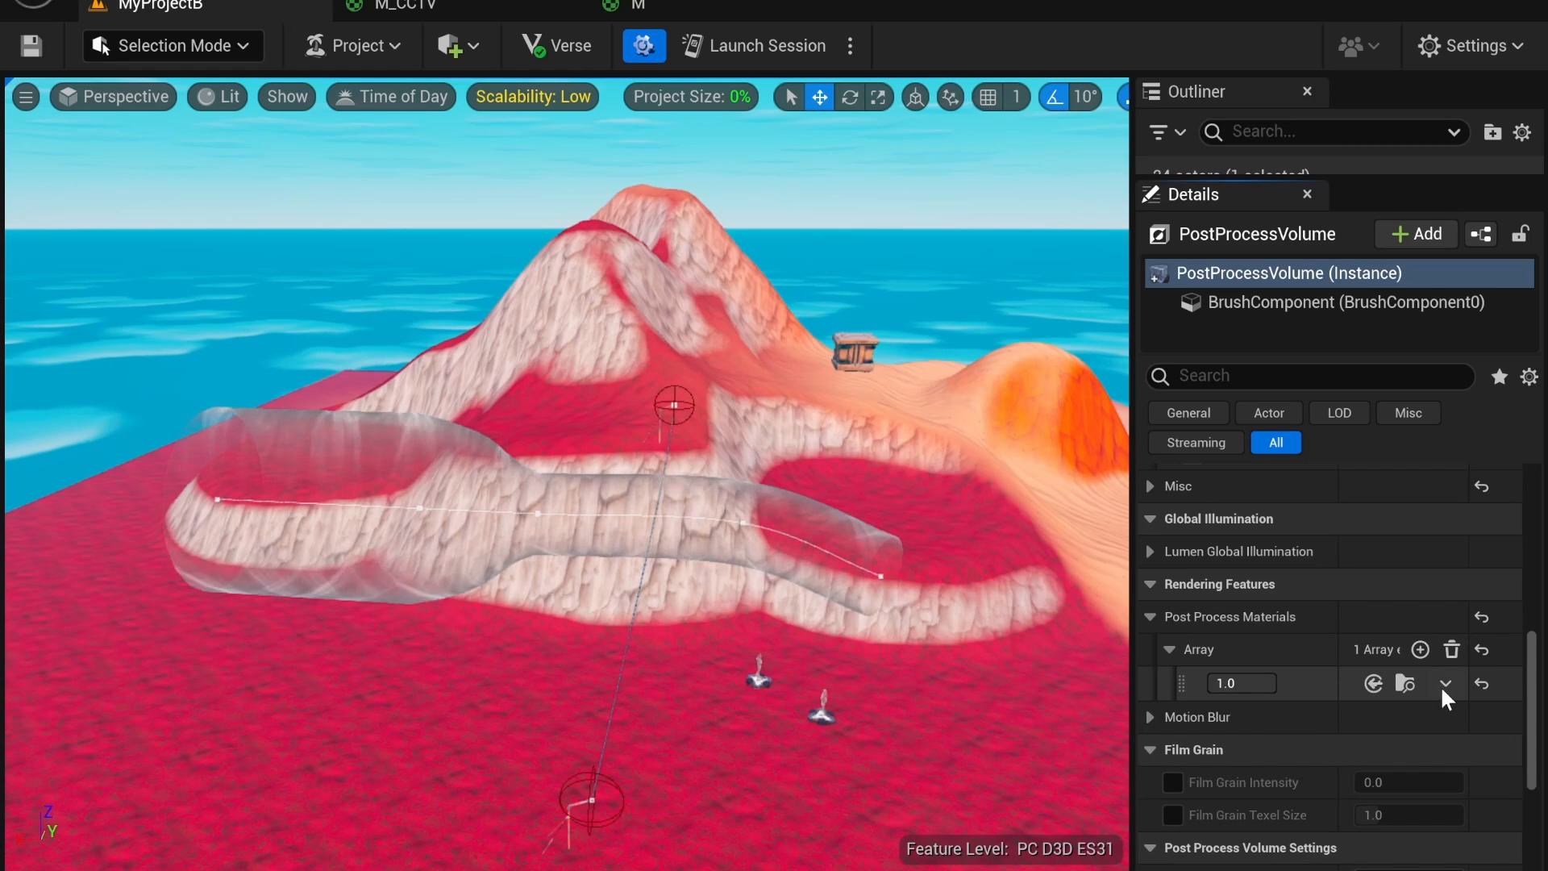
Step: Widen the details area, assign the M_CCTV material to the post process array element and view the terrain
{"action": "left_click_drag", "start_coordinate": [1133, 654], "coordinate": [951, 655]}
{"action": "left_click", "coordinate": [1290, 656]}
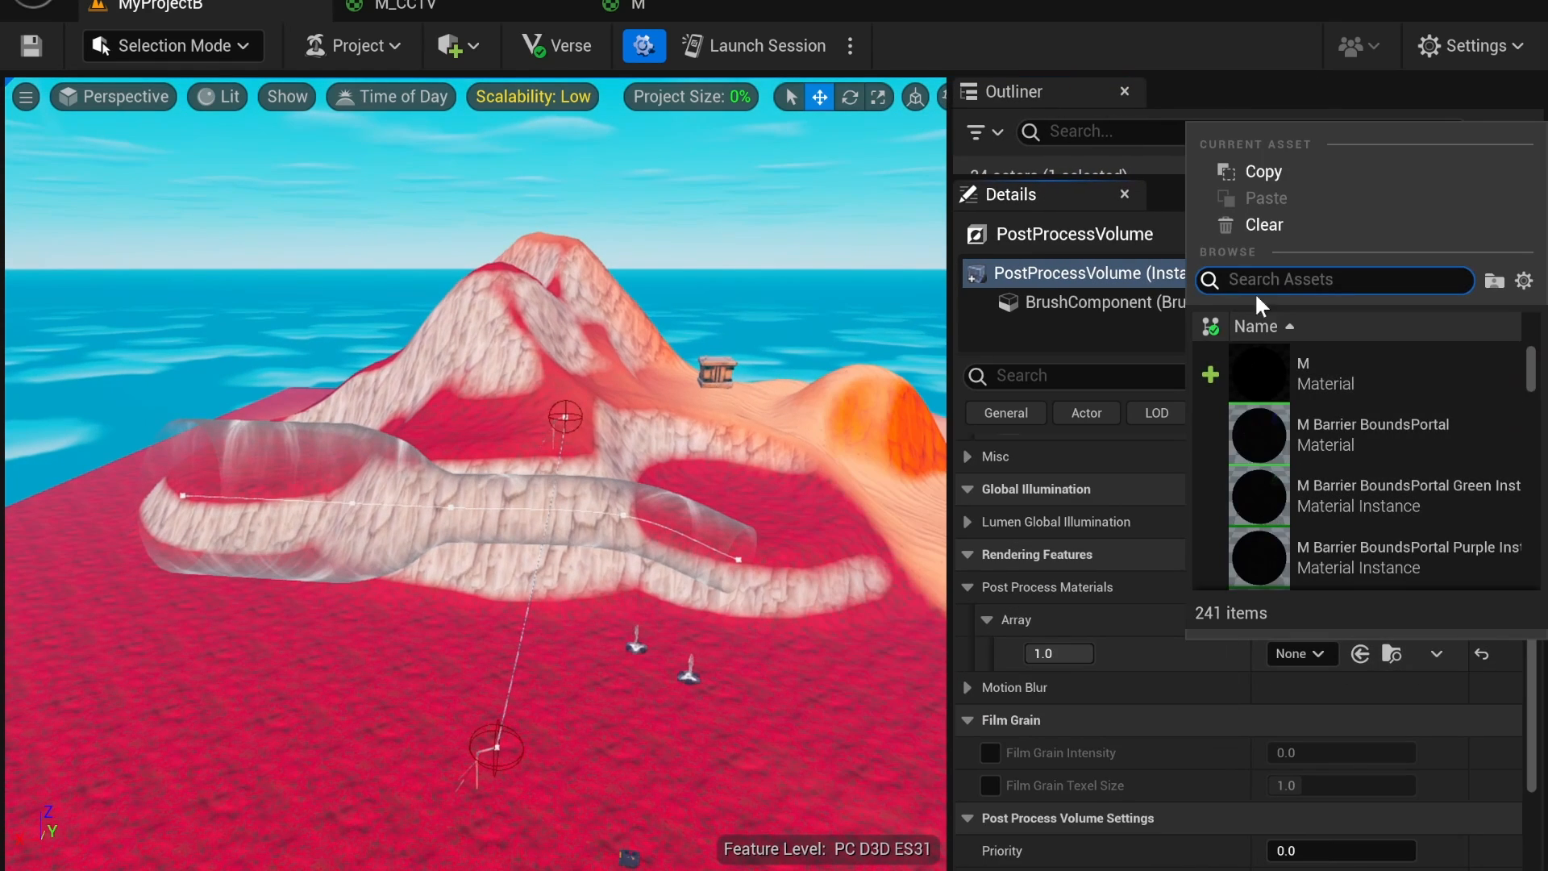
{"action": "type", "text": "cctv"}
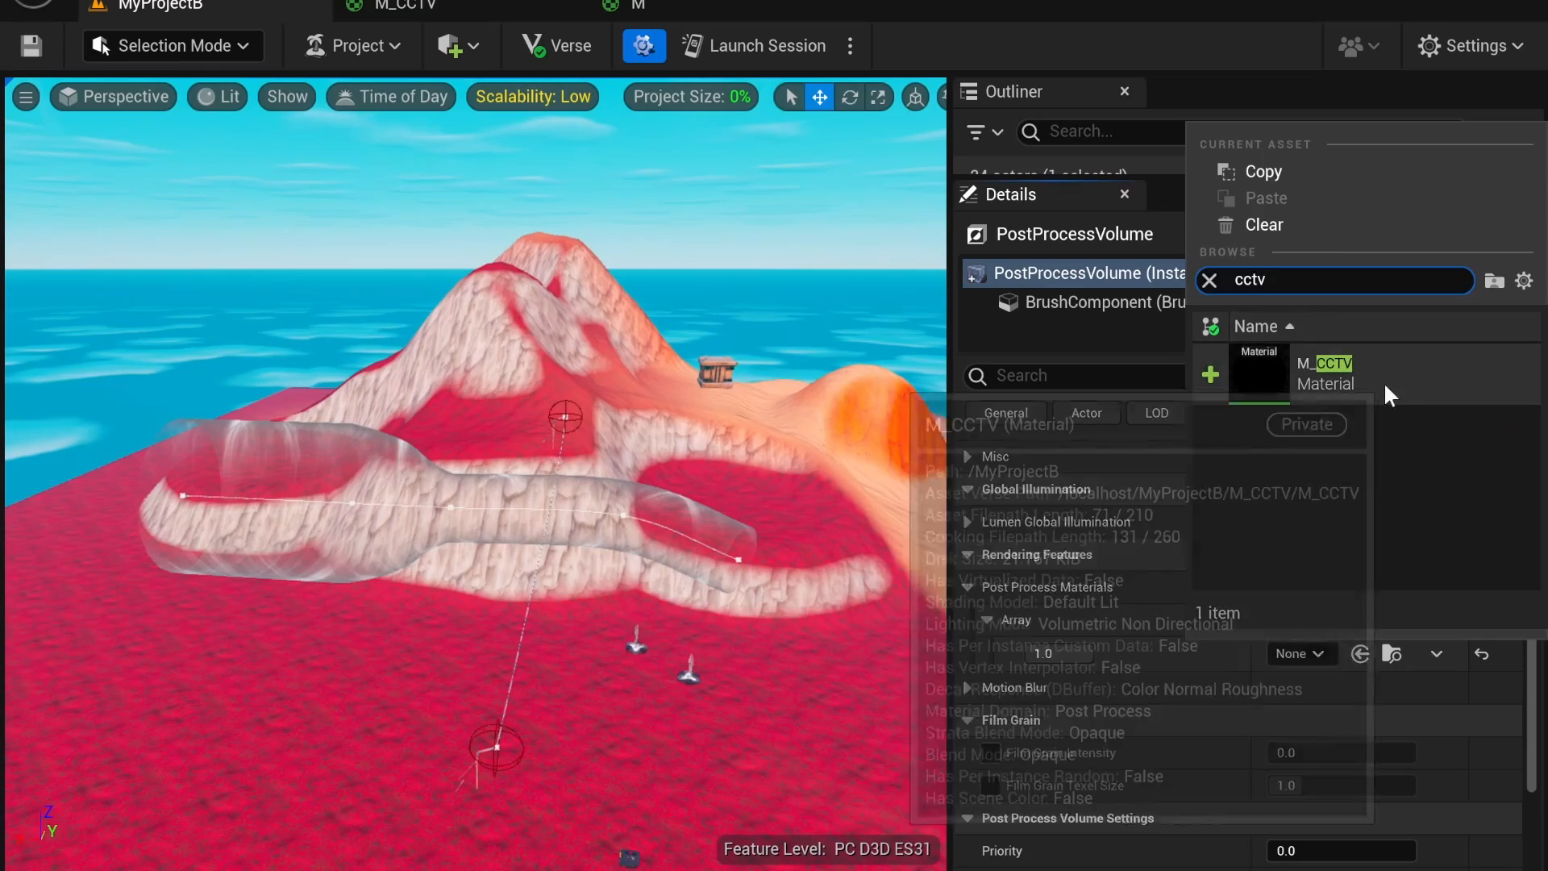
{"action": "left_click", "coordinate": [1371, 379]}
{"action": "right_click_drag", "start_coordinate": [662, 446], "coordinate": [703, 404]}
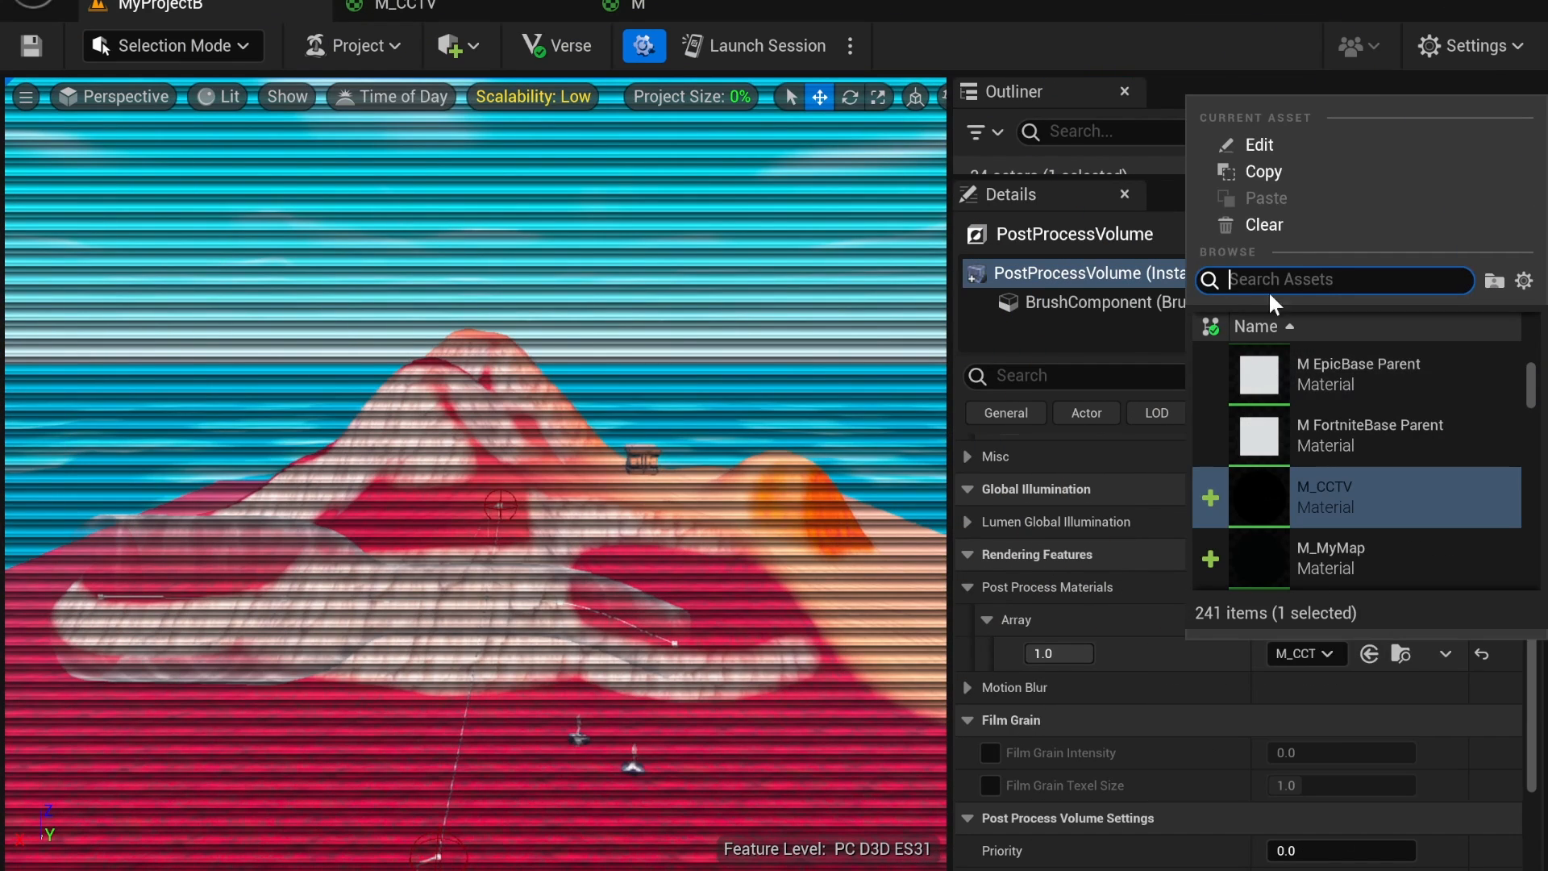
Step: Delete the M_CCTV element from the Post Process Materials array
{"action": "left_click", "coordinate": [1158, 644]}
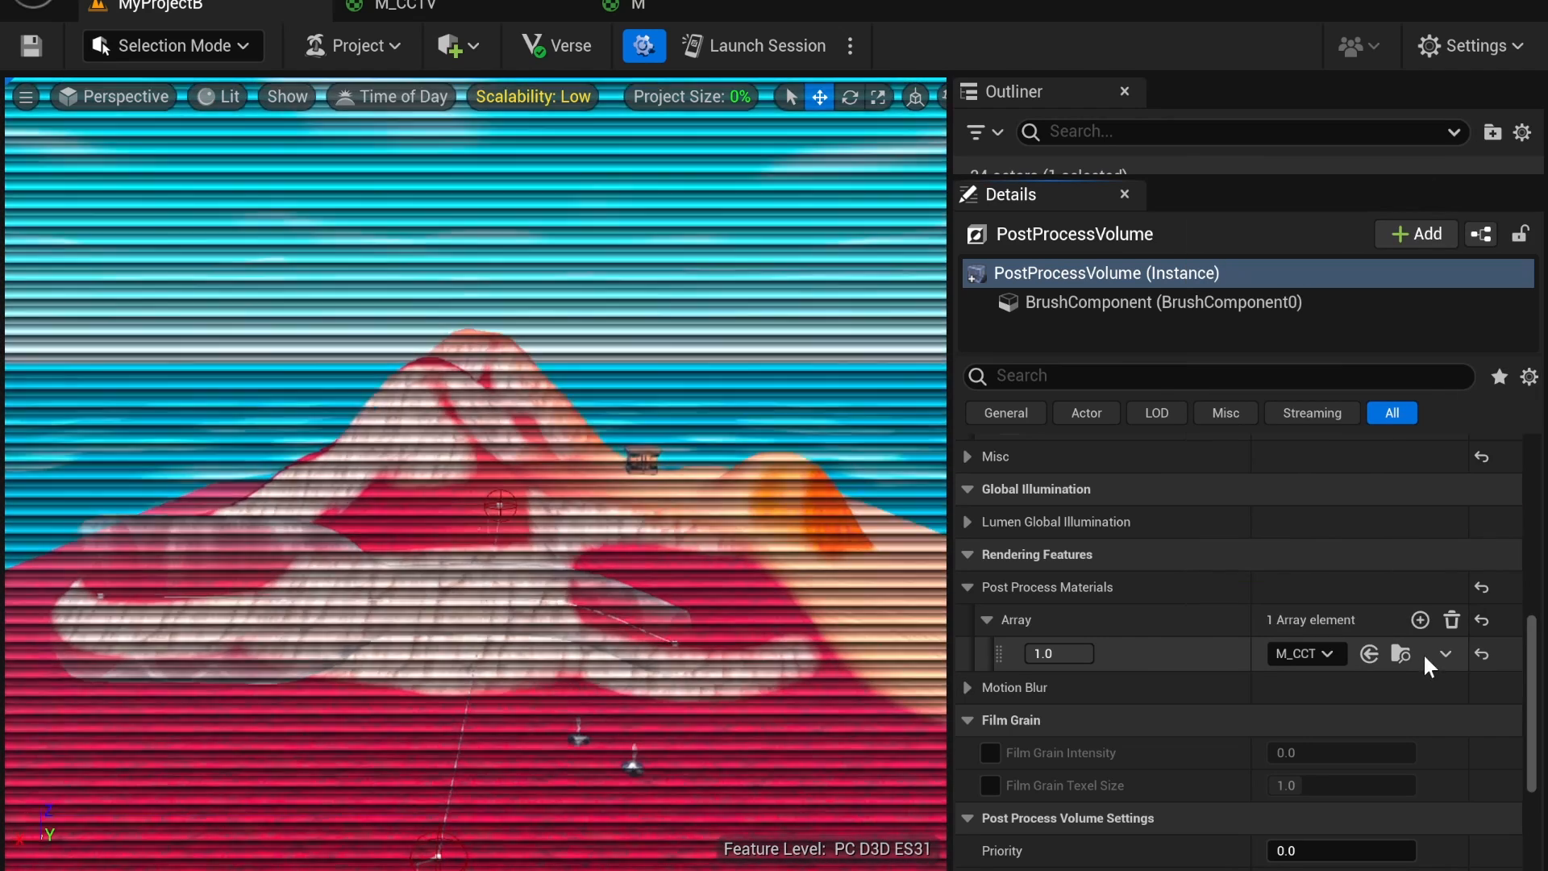
{"action": "left_click", "coordinate": [1446, 653]}
{"action": "left_click", "coordinate": [1486, 717]}
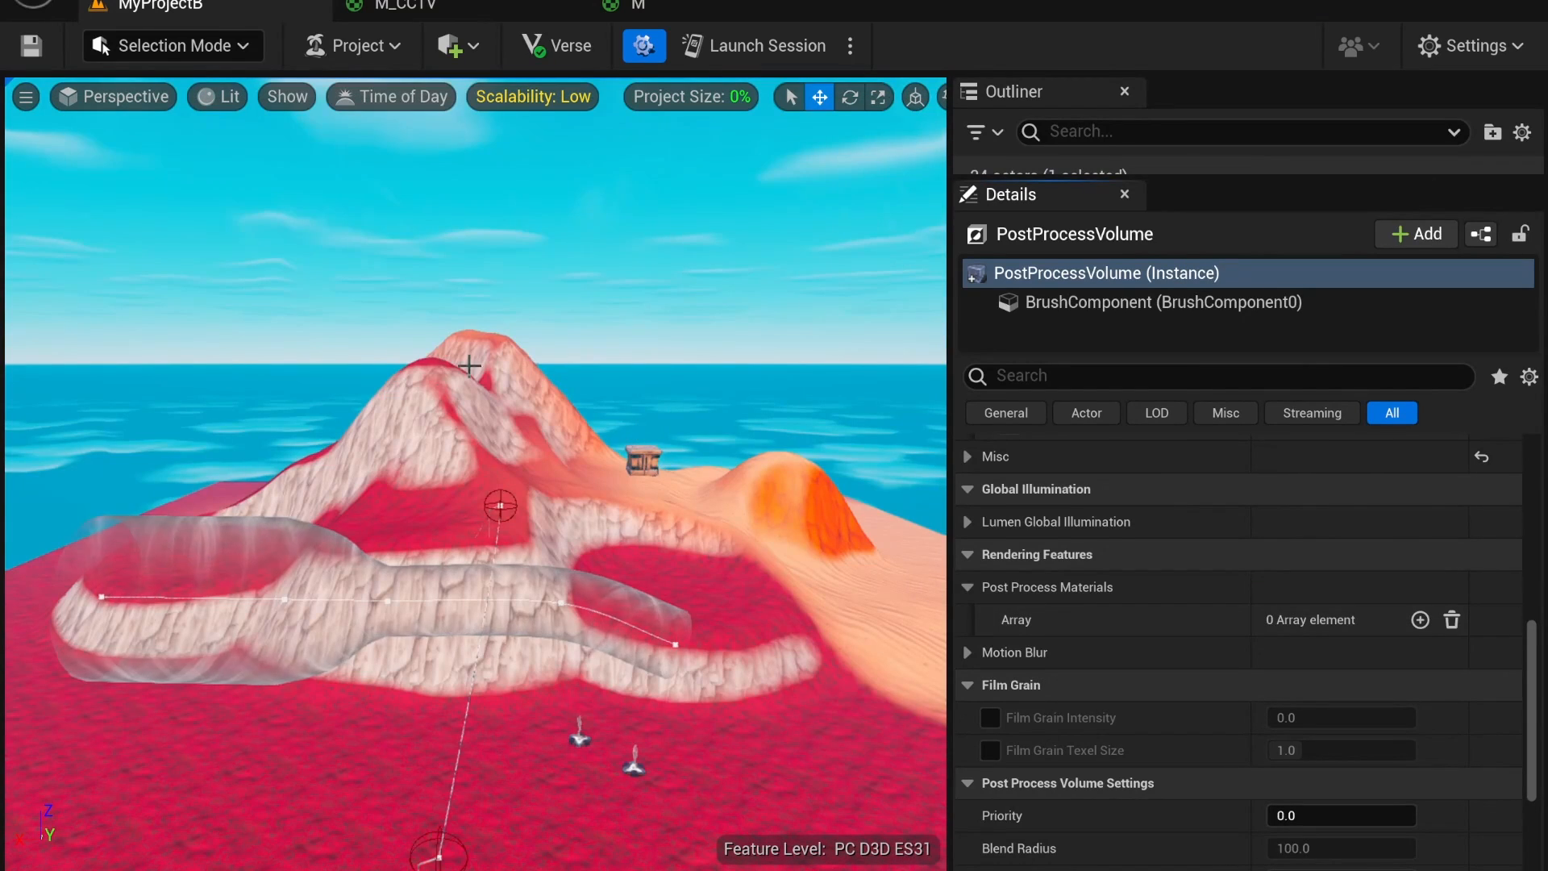
Step: Try Film Grain with an intensity of 0.94 and a texel size of 4.0, view the terrain and disable both overrides
{"action": "left_click", "coordinate": [990, 748]}
{"action": "left_click_drag", "start_coordinate": [1288, 717], "coordinate": [1410, 717]}
{"action": "left_click_drag", "start_coordinate": [1294, 754], "coordinate": [1340, 715]}
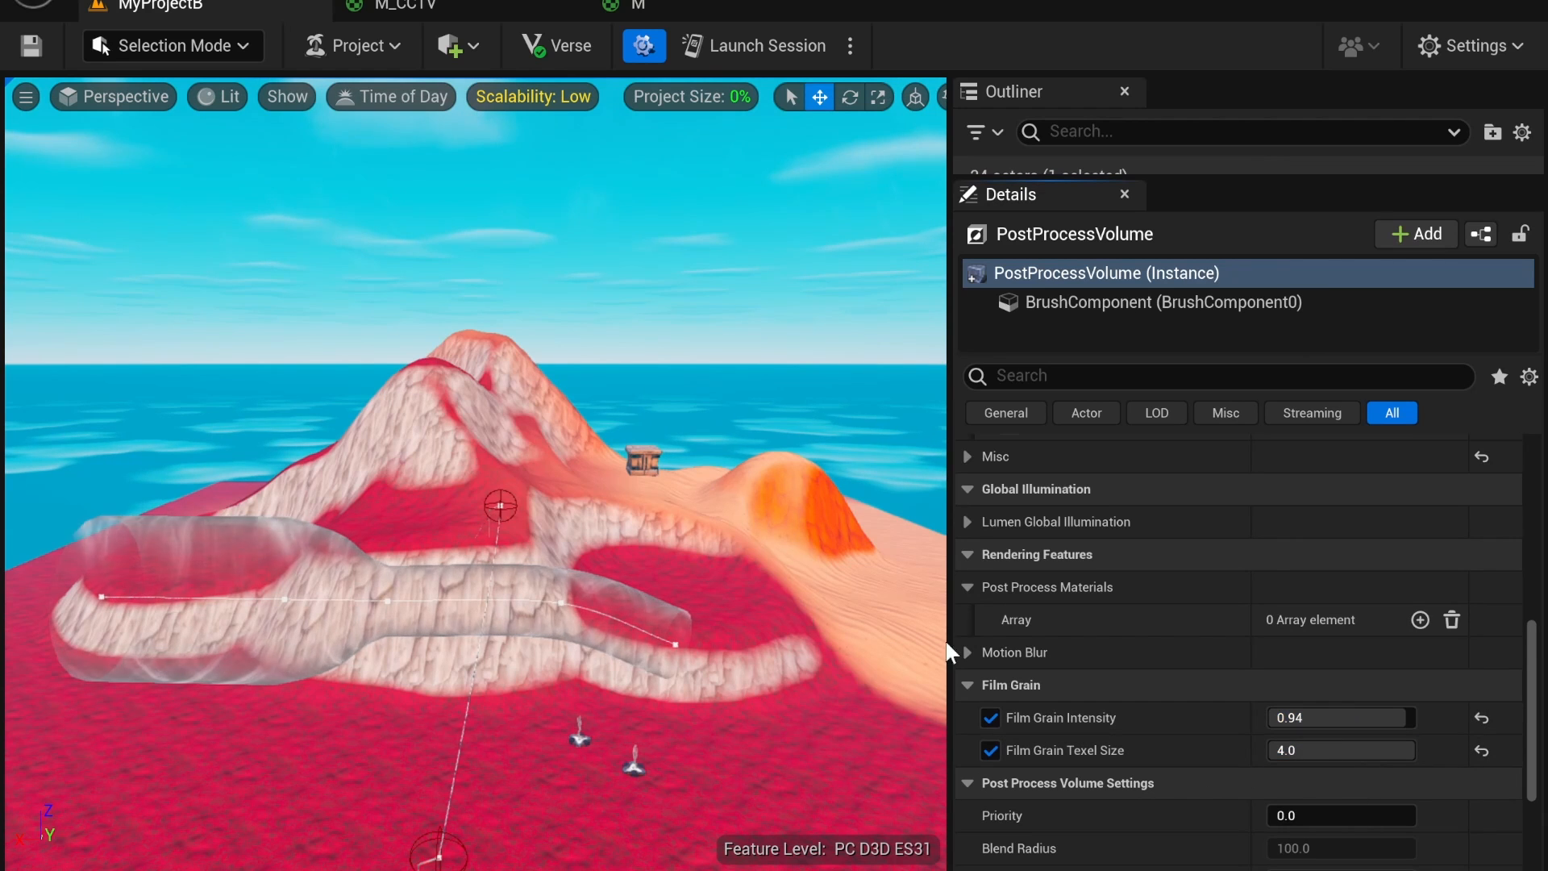
{"action": "right_click_drag", "start_coordinate": [491, 429], "coordinate": [456, 400]}
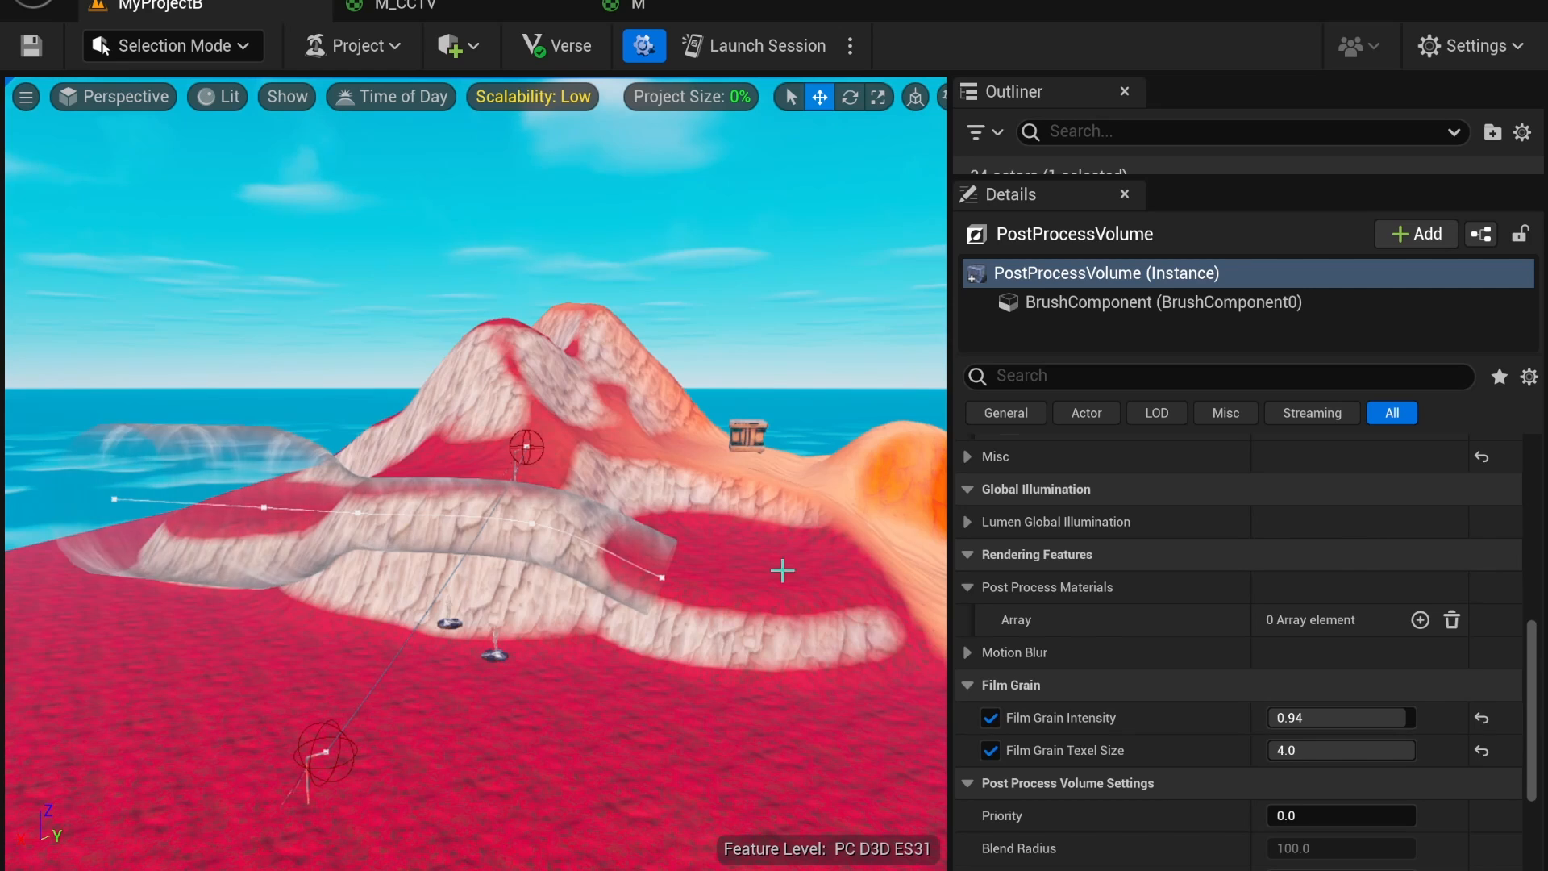
{"action": "left_click", "coordinate": [989, 750]}
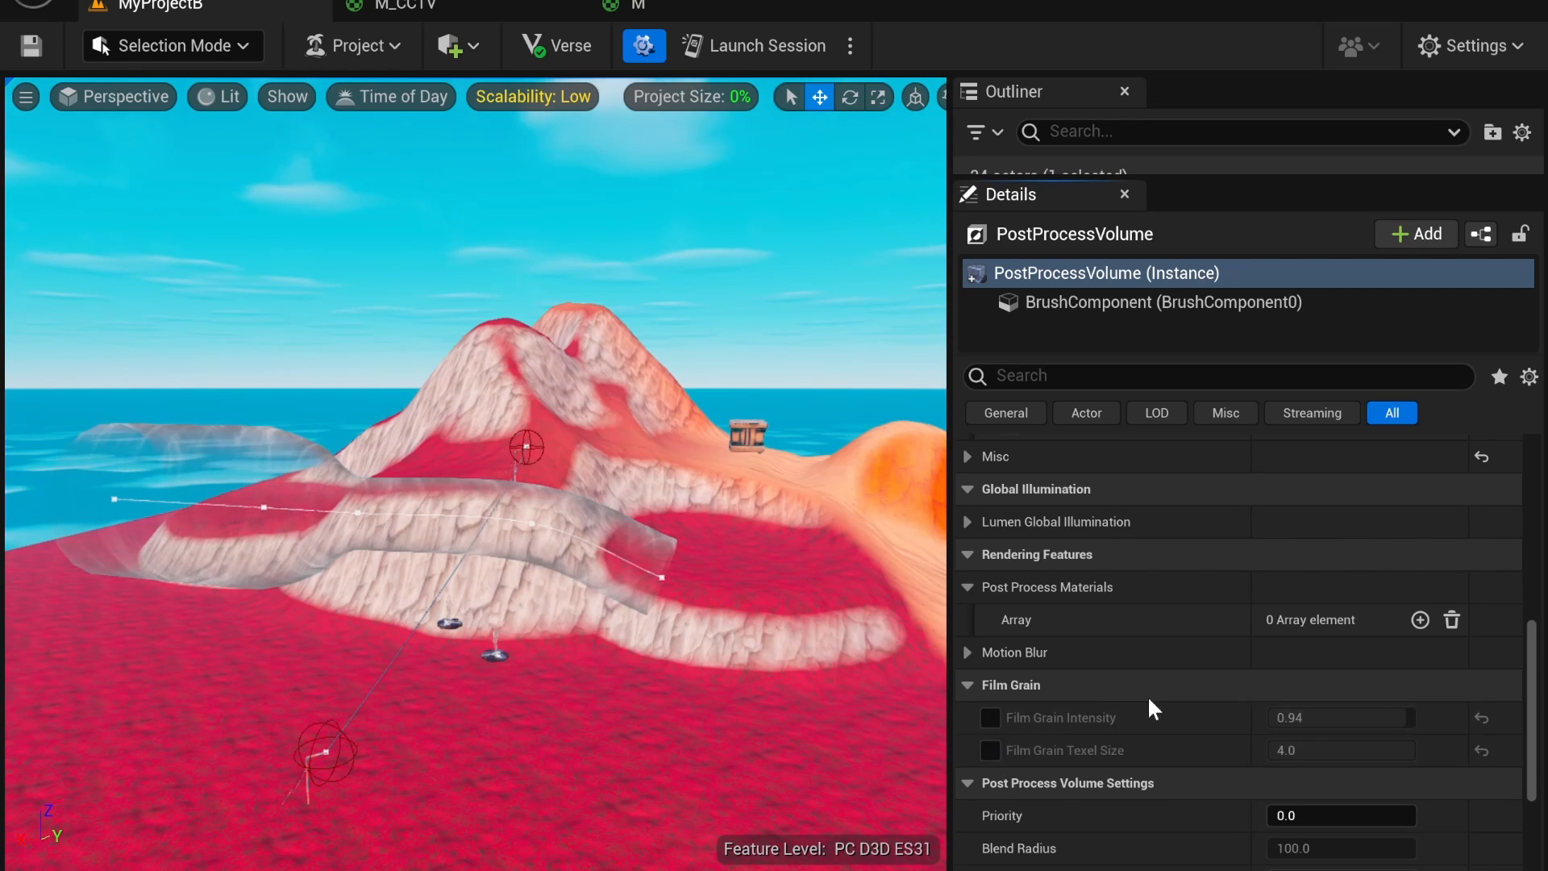
Step: Set the volume's Priority to about 1.29 and try lowering its Blend Weight before restoring it to 1.0
{"action": "scroll", "coordinate": [1148, 695], "scroll_direction": "down", "scroll_amount": 5}
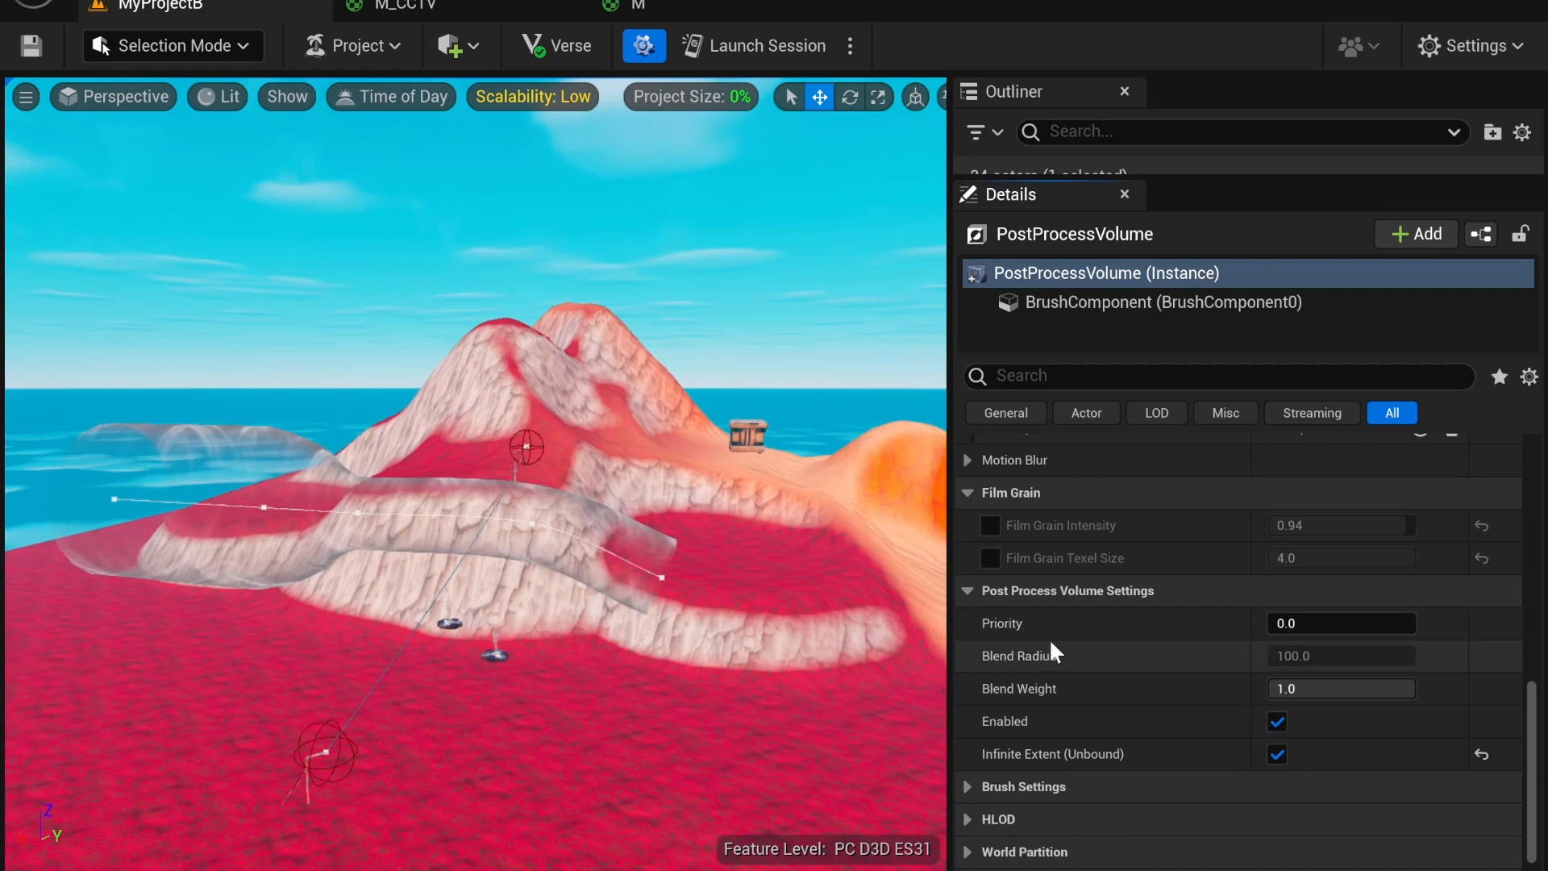
{"action": "scroll", "coordinate": [1003, 582], "scroll_direction": "down", "scroll_amount": 1}
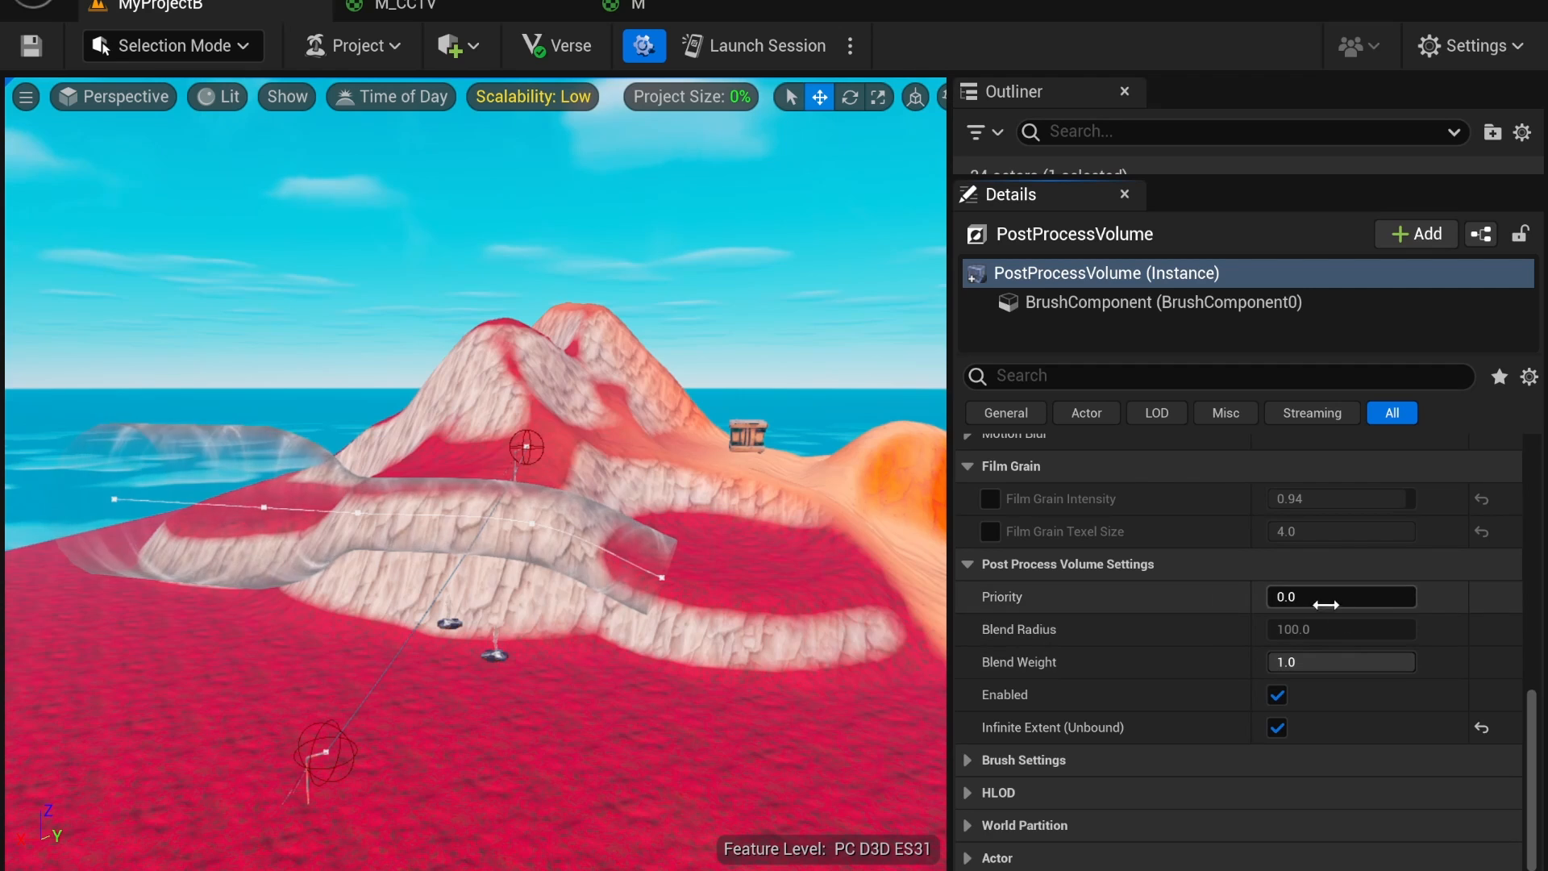
{"action": "left_click_drag", "start_coordinate": [1327, 604], "coordinate": [1383, 603]}
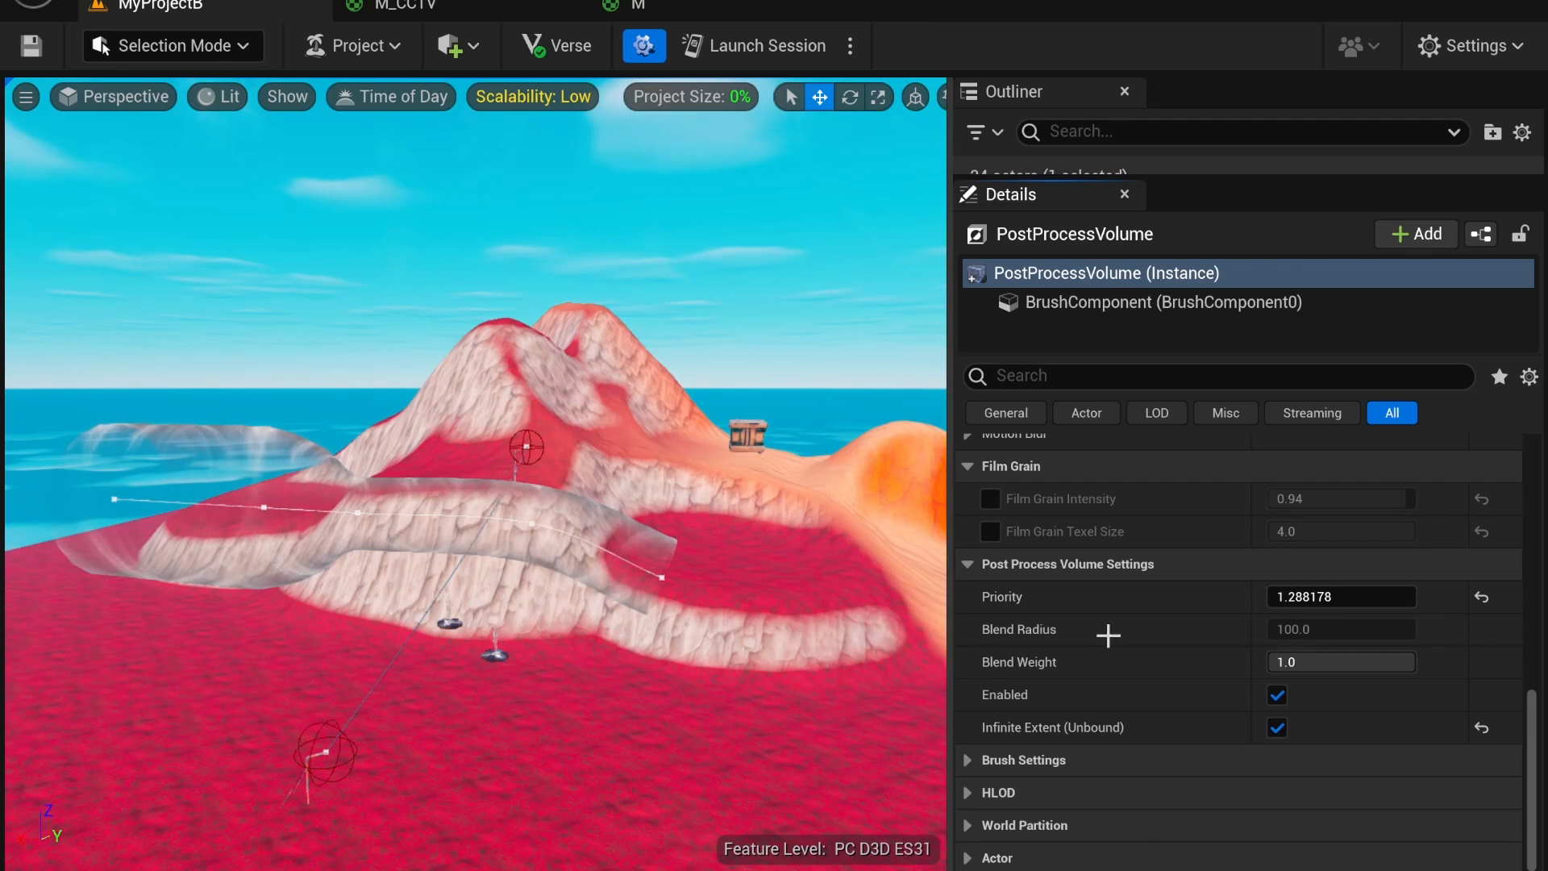
{"action": "left_click_drag", "start_coordinate": [1345, 658], "coordinate": [1285, 659]}
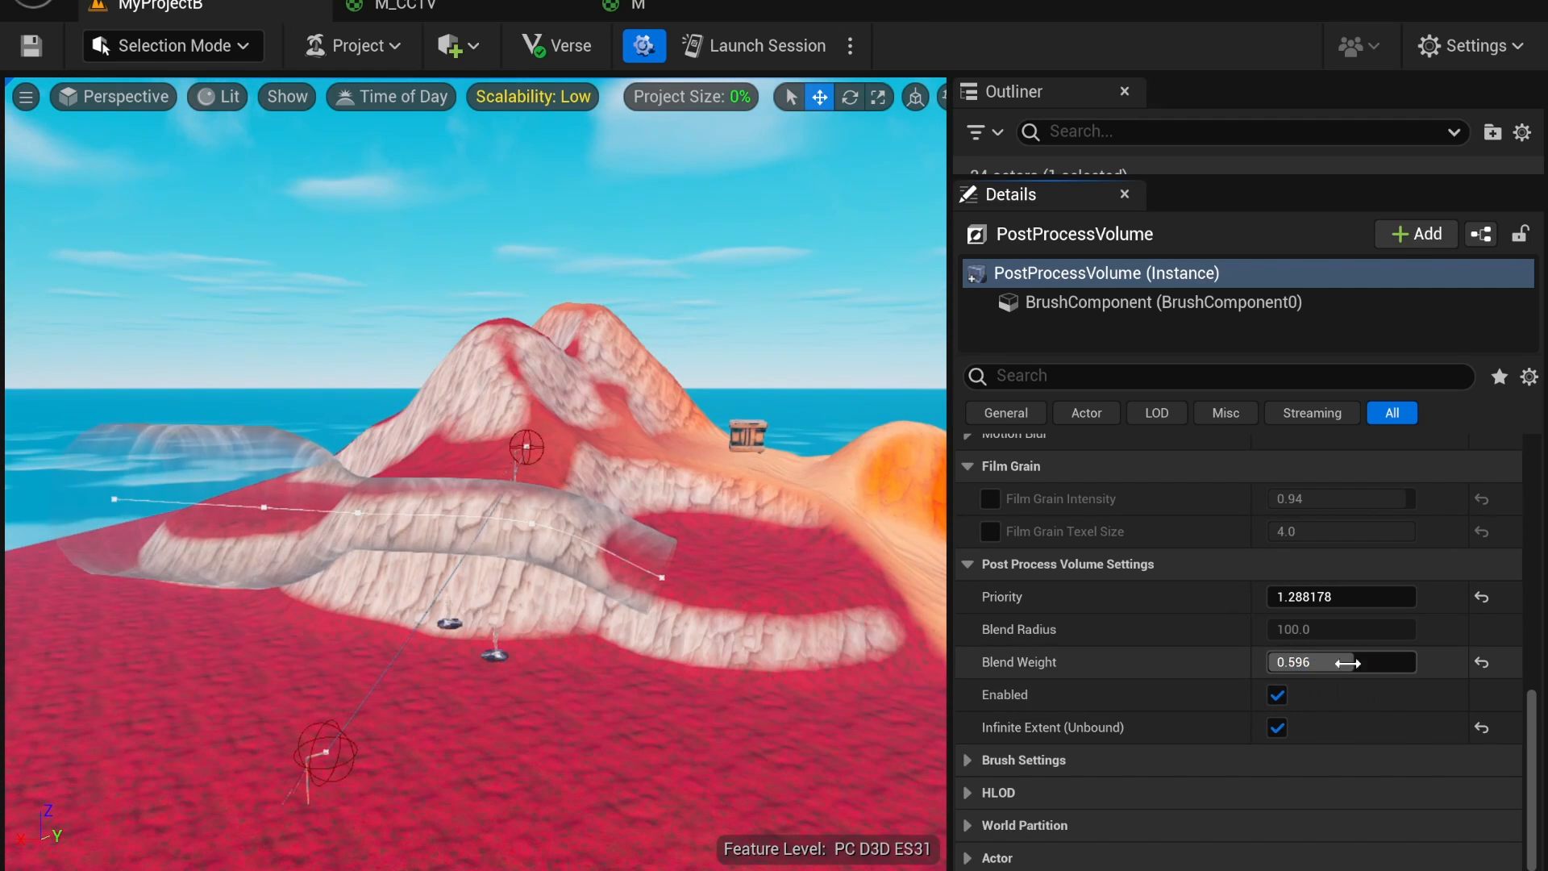
{"action": "left_click_drag", "start_coordinate": [1368, 665], "coordinate": [1419, 665]}
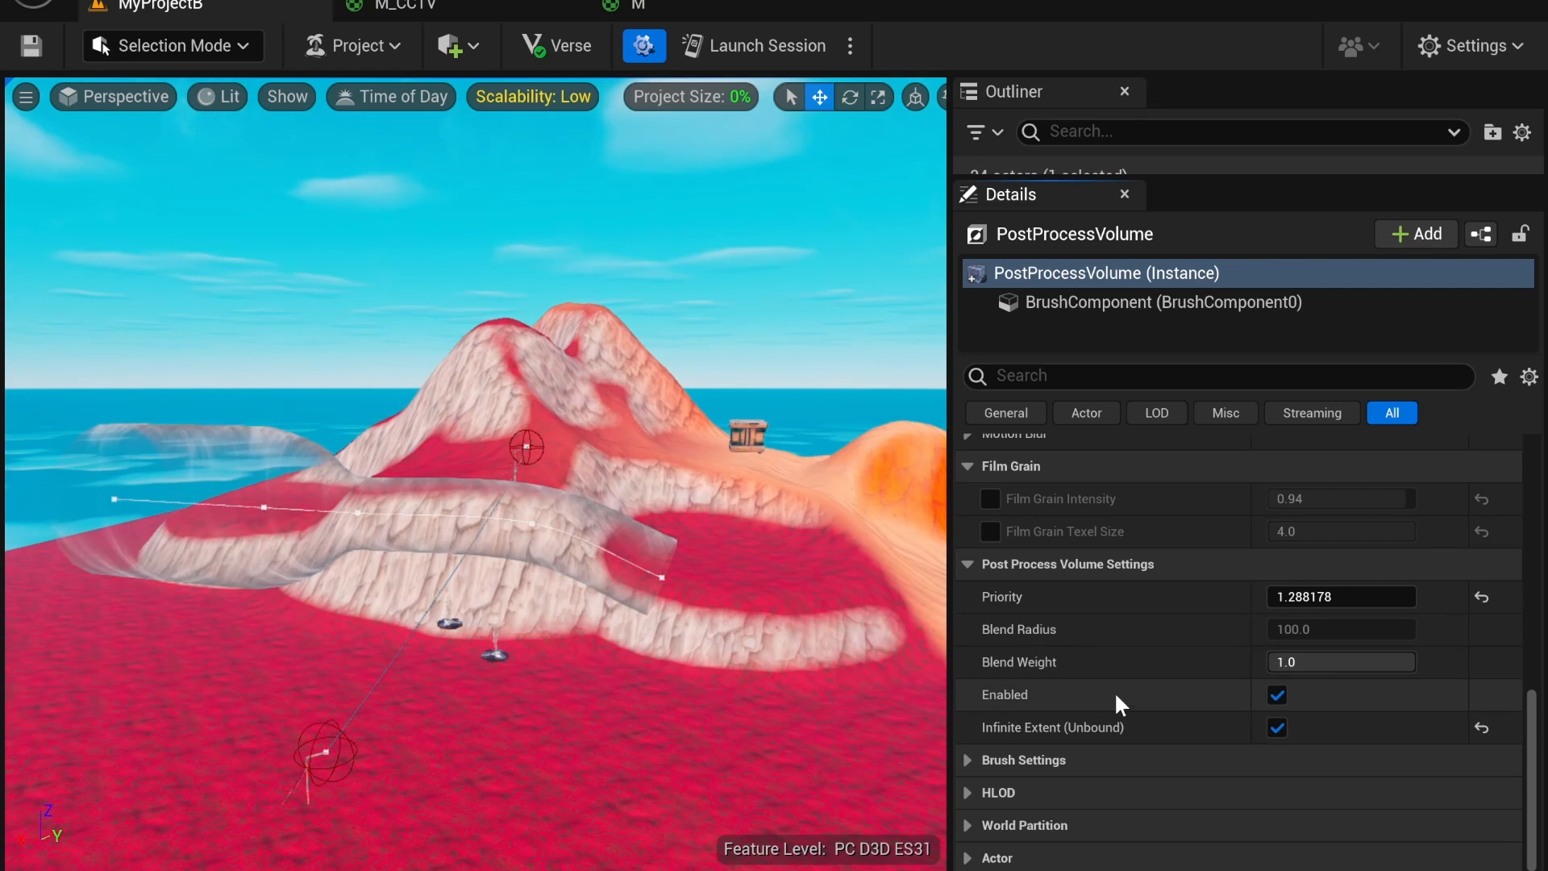
Step: With Infinite Extent disabled, try a Brush Settings X size of about 727, and re-enable Infinite Extent
{"action": "left_click", "coordinate": [961, 757]}
{"action": "scroll", "coordinate": [1048, 761], "scroll_direction": "down", "scroll_amount": 3}
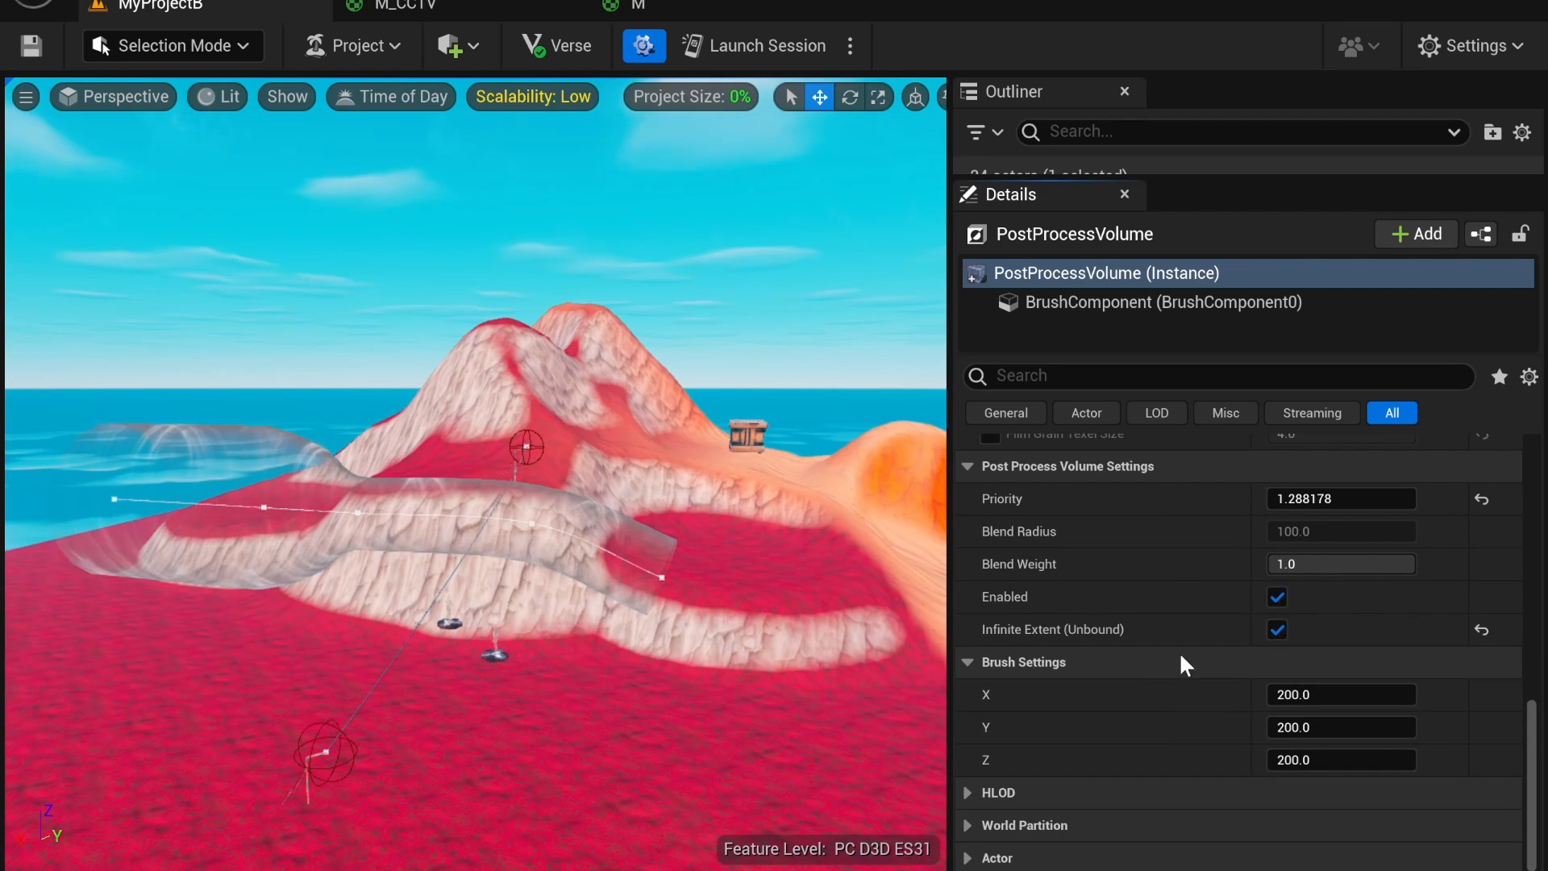
{"action": "left_click", "coordinate": [1277, 629]}
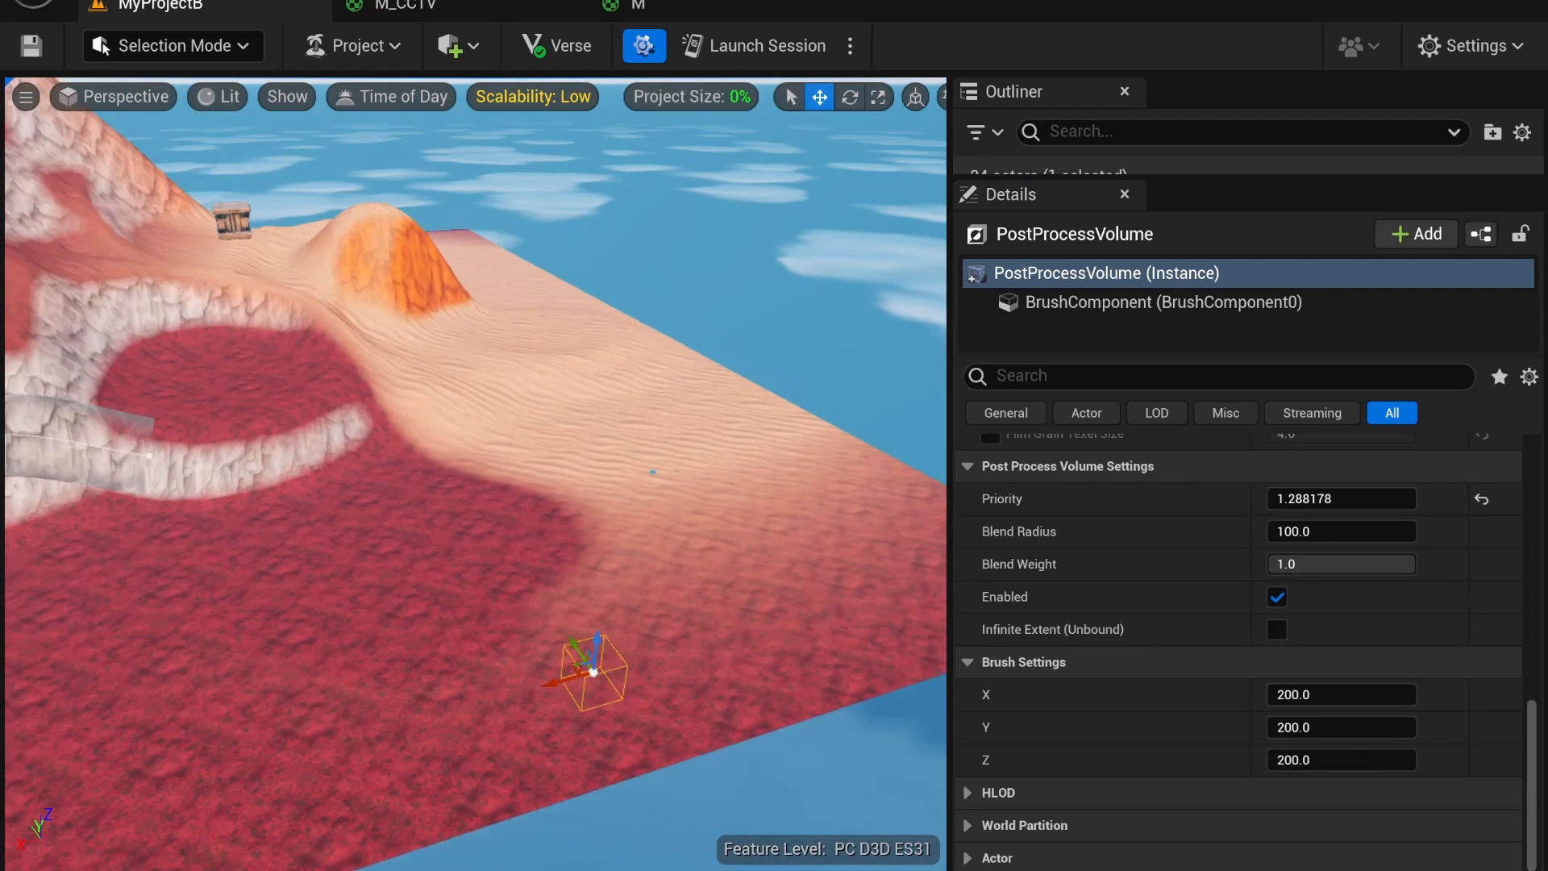
{"action": "left_click_drag", "start_coordinate": [1313, 693], "coordinate": [1370, 693]}
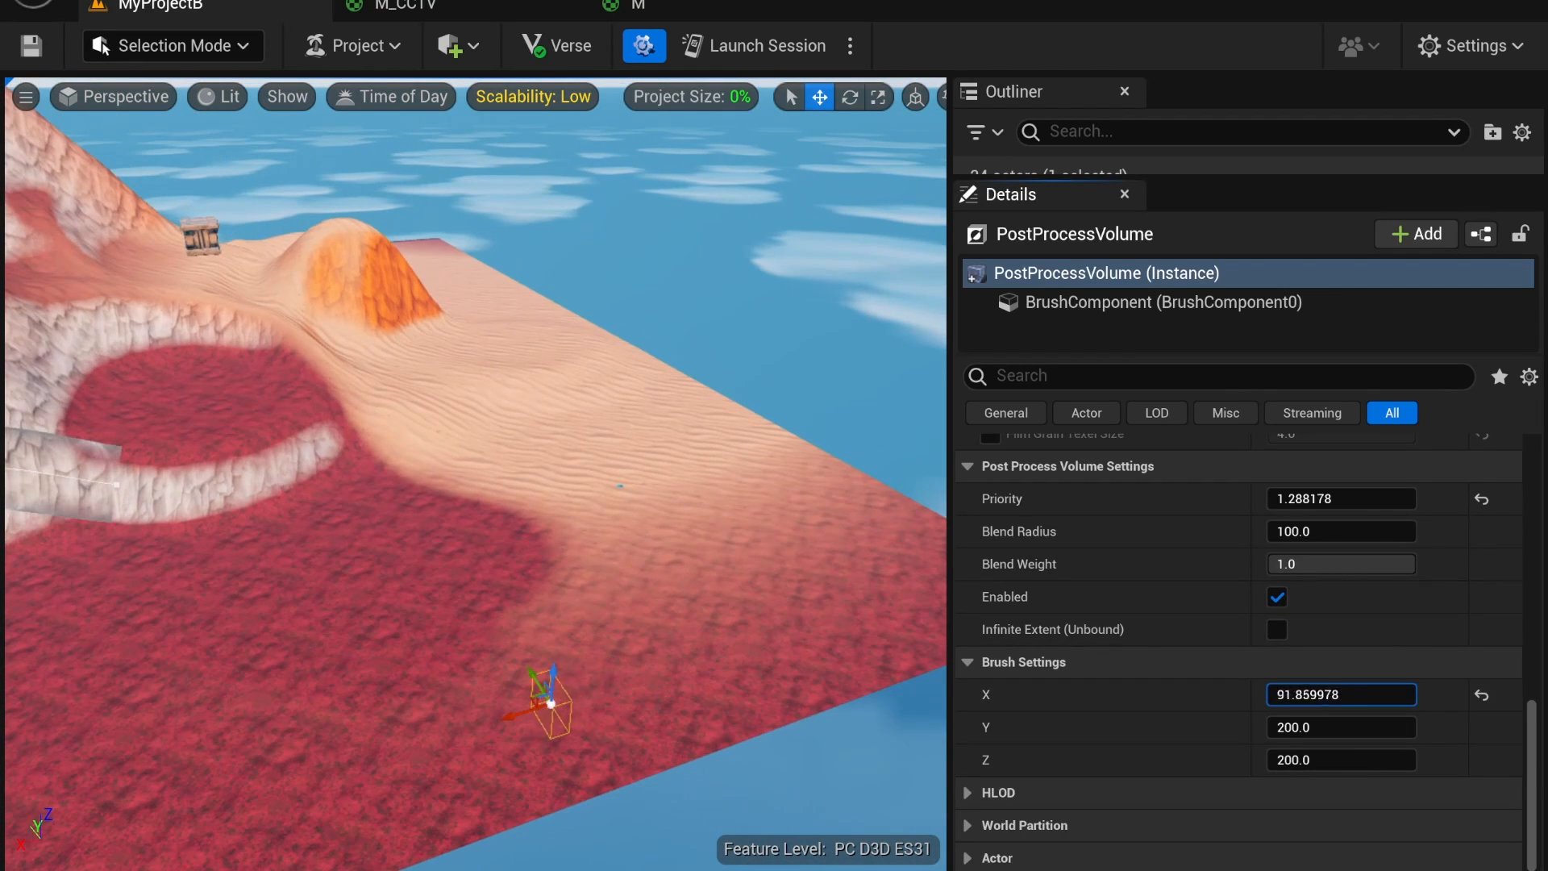
{"action": "left_click", "coordinate": [1277, 629]}
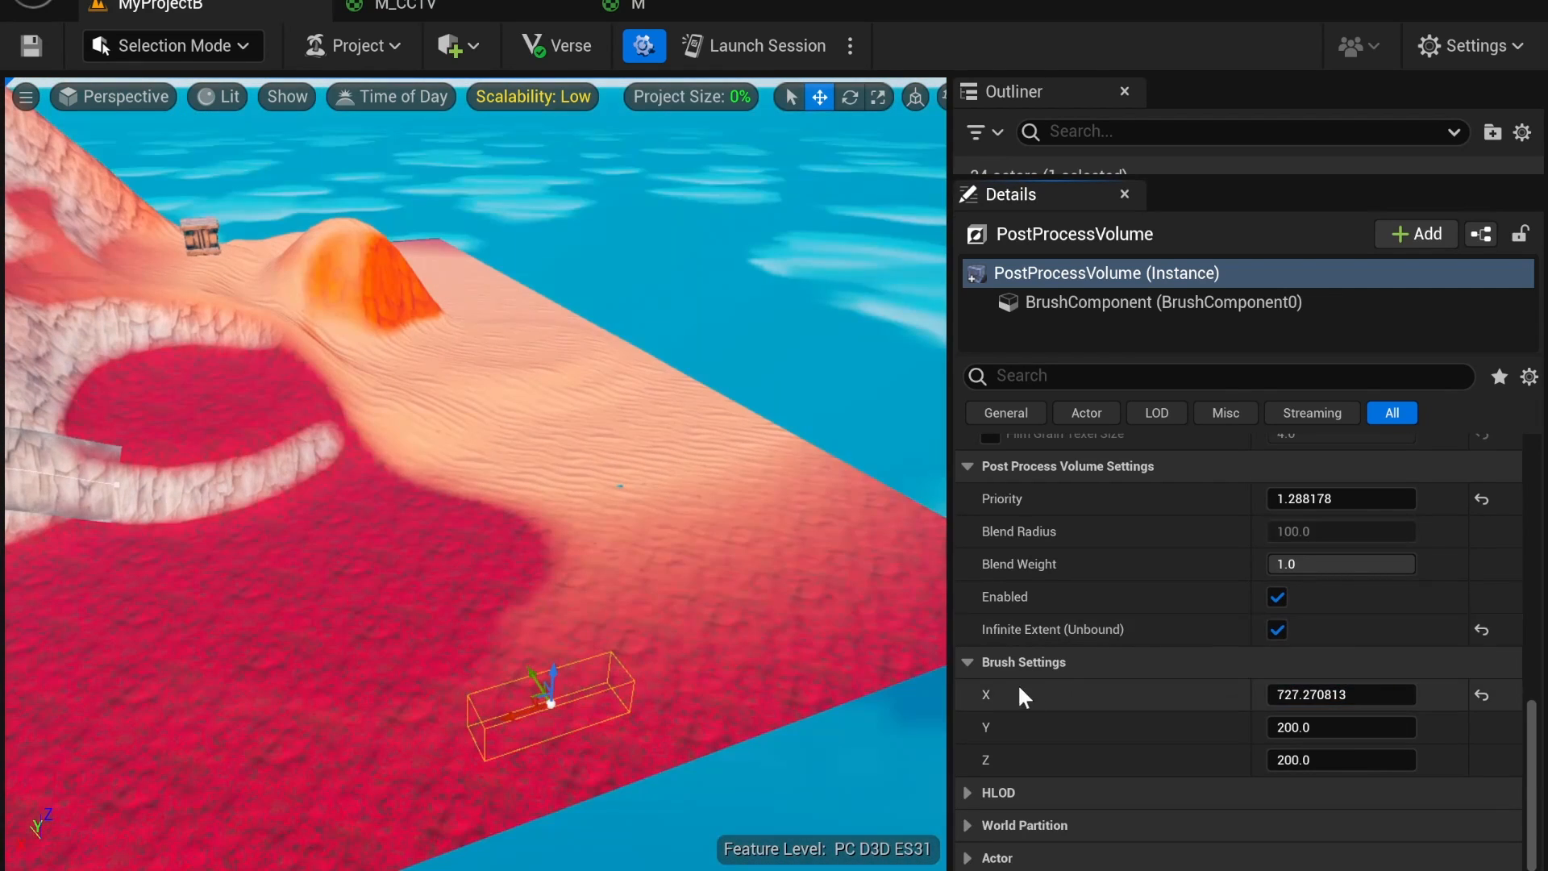
Step: Collapse the Brush Settings and examine the HLOD, World Partition and Actor settings of the volume
{"action": "left_click", "coordinate": [969, 660]}
{"action": "left_click", "coordinate": [967, 787]}
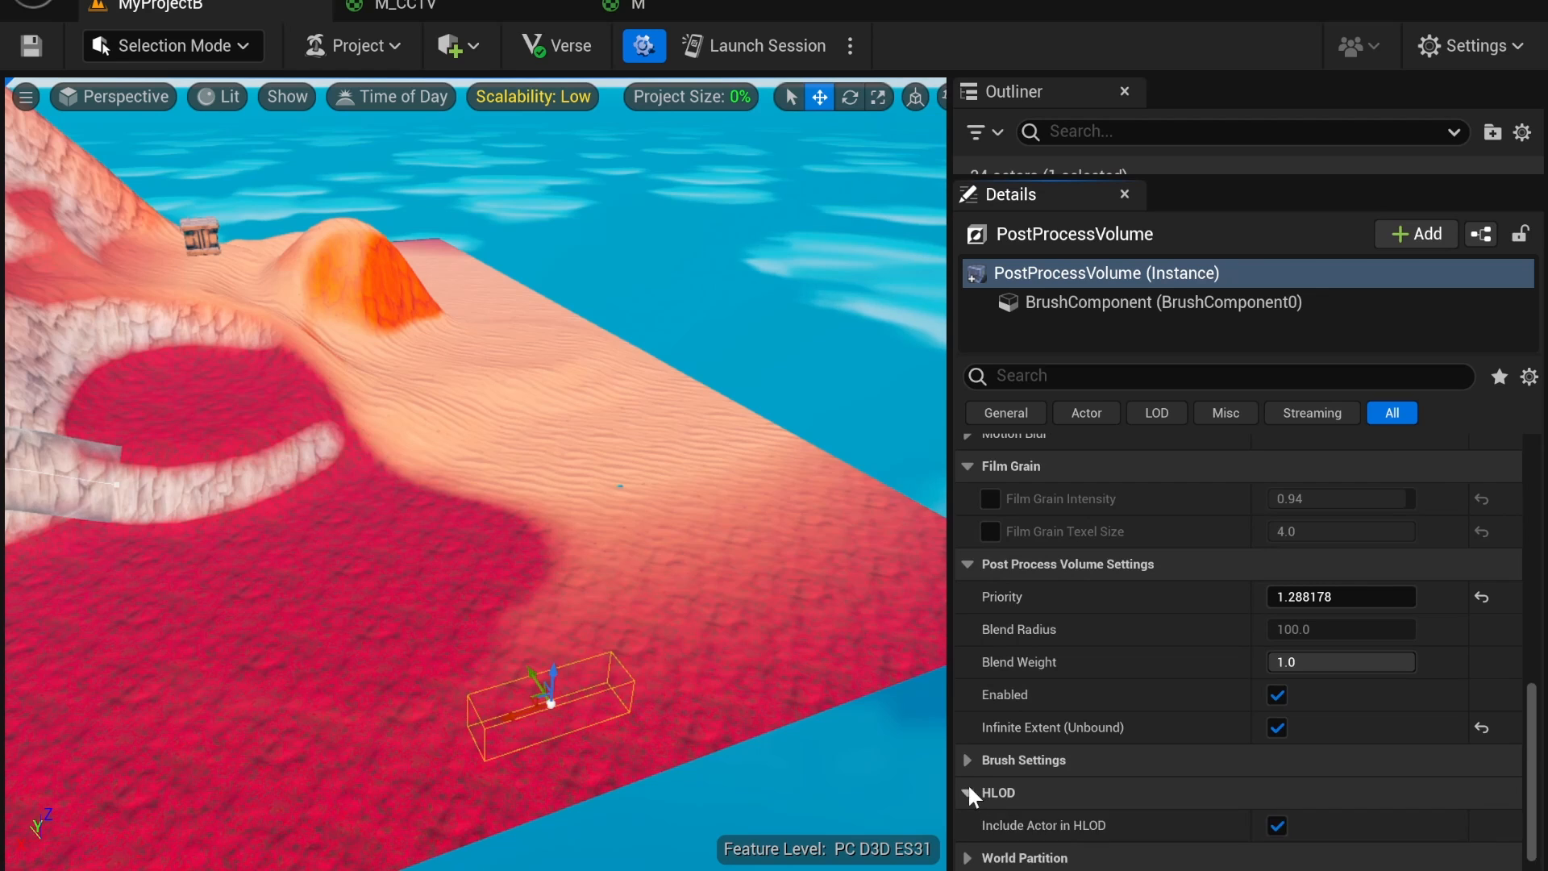
{"action": "scroll", "coordinate": [973, 786], "scroll_direction": "down", "scroll_amount": 1}
{"action": "left_click", "coordinate": [967, 823]}
{"action": "scroll", "coordinate": [968, 819], "scroll_direction": "down", "scroll_amount": 1}
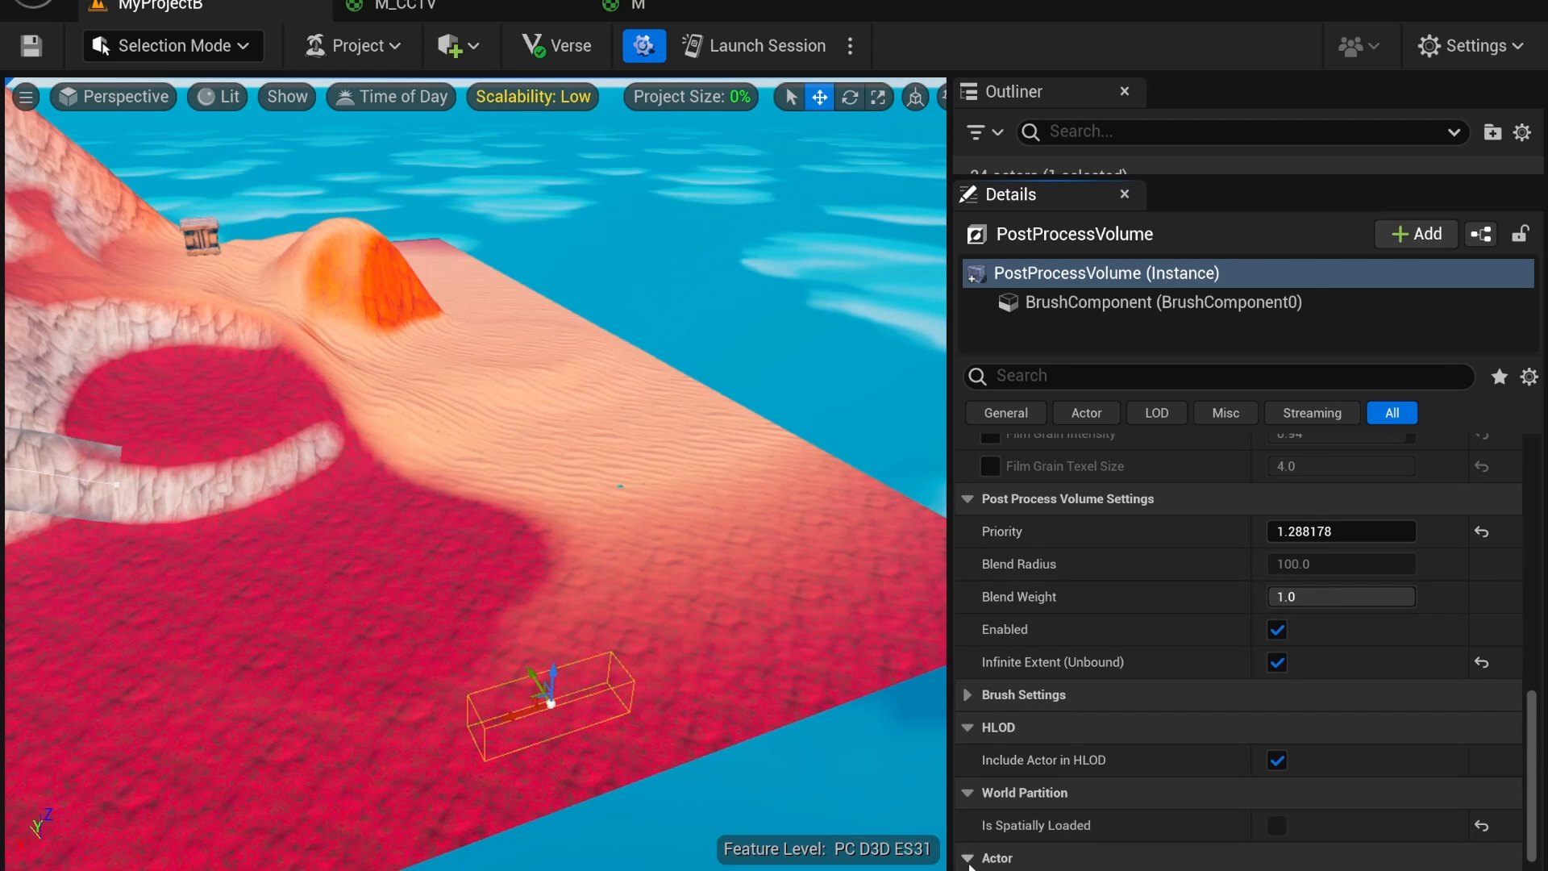
{"action": "scroll", "coordinate": [1014, 737], "scroll_direction": "down", "scroll_amount": 1}
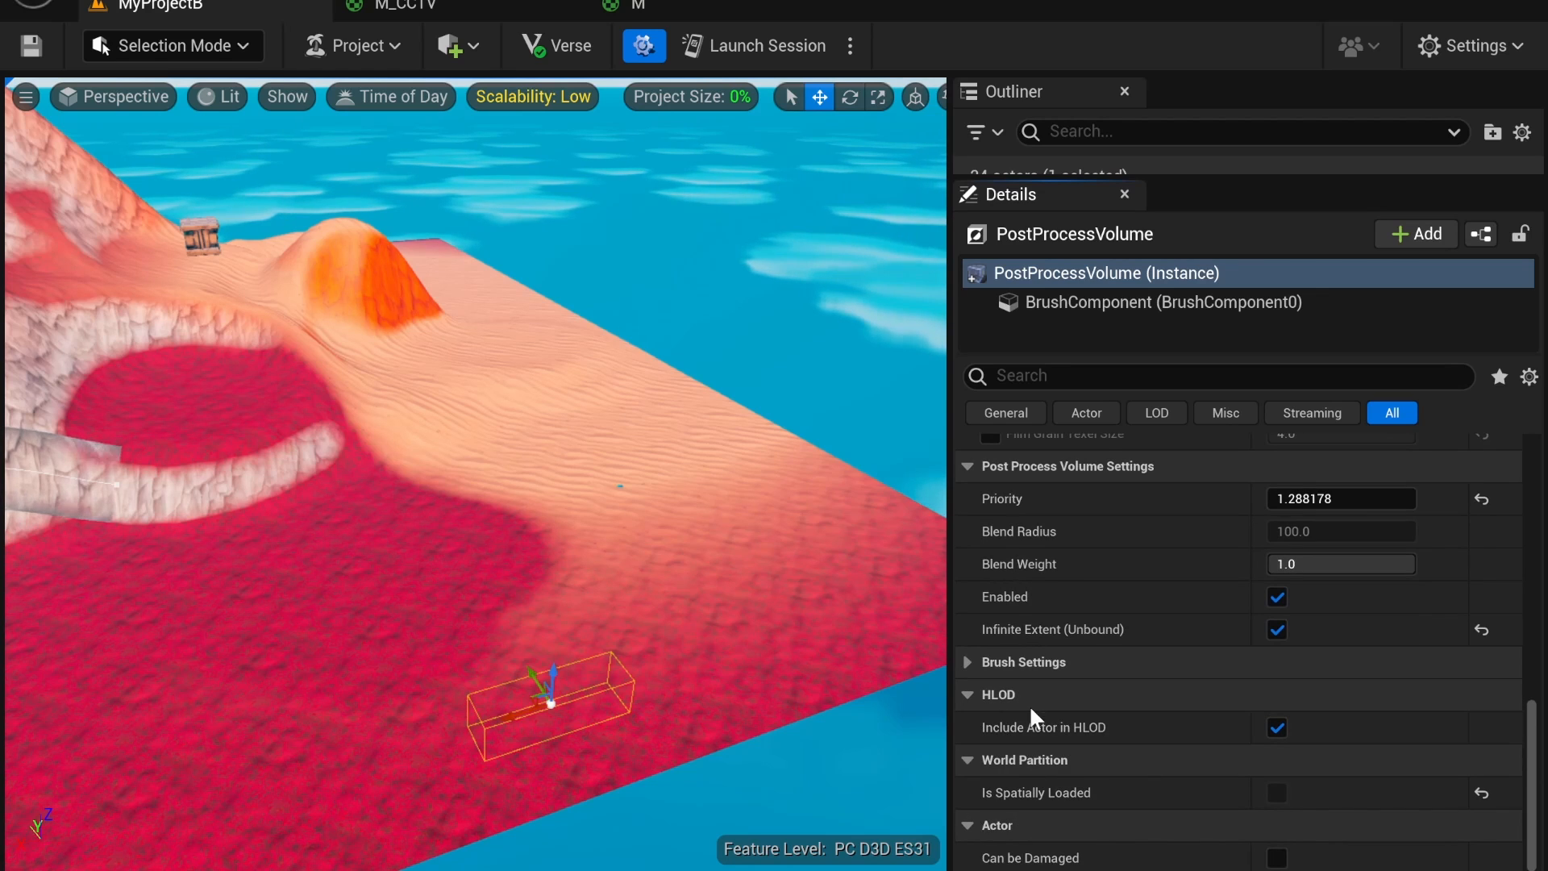
Step: View the terrain from another angle and undo the changes back through the creation of the new post process volume
{"action": "right_click_drag", "start_coordinate": [656, 394], "coordinate": [489, 330]}
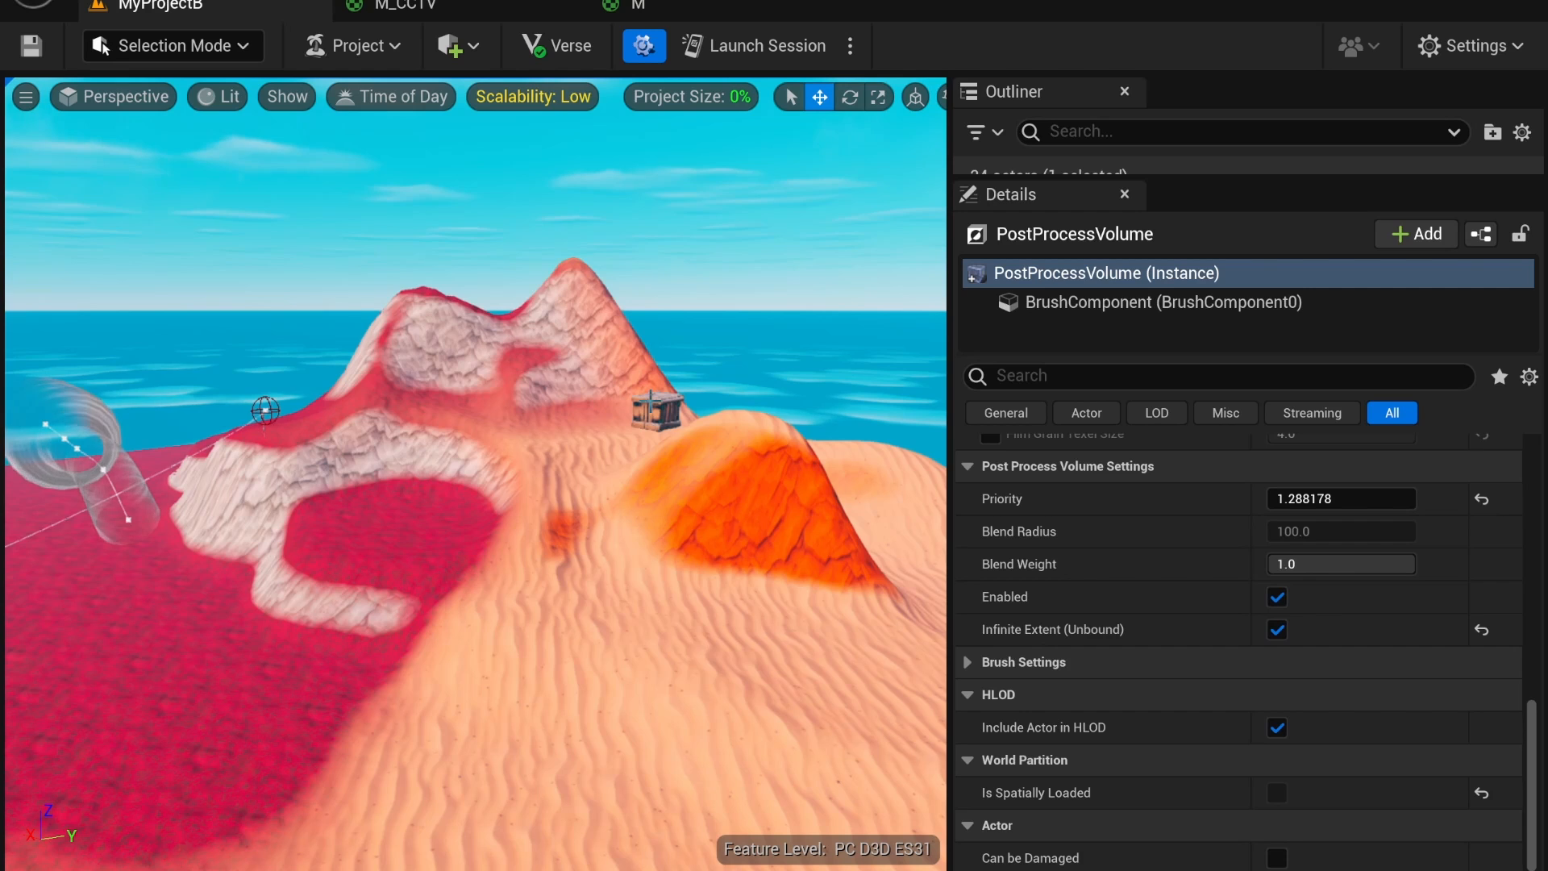
{"action": "key", "text": "ctrl+z"}
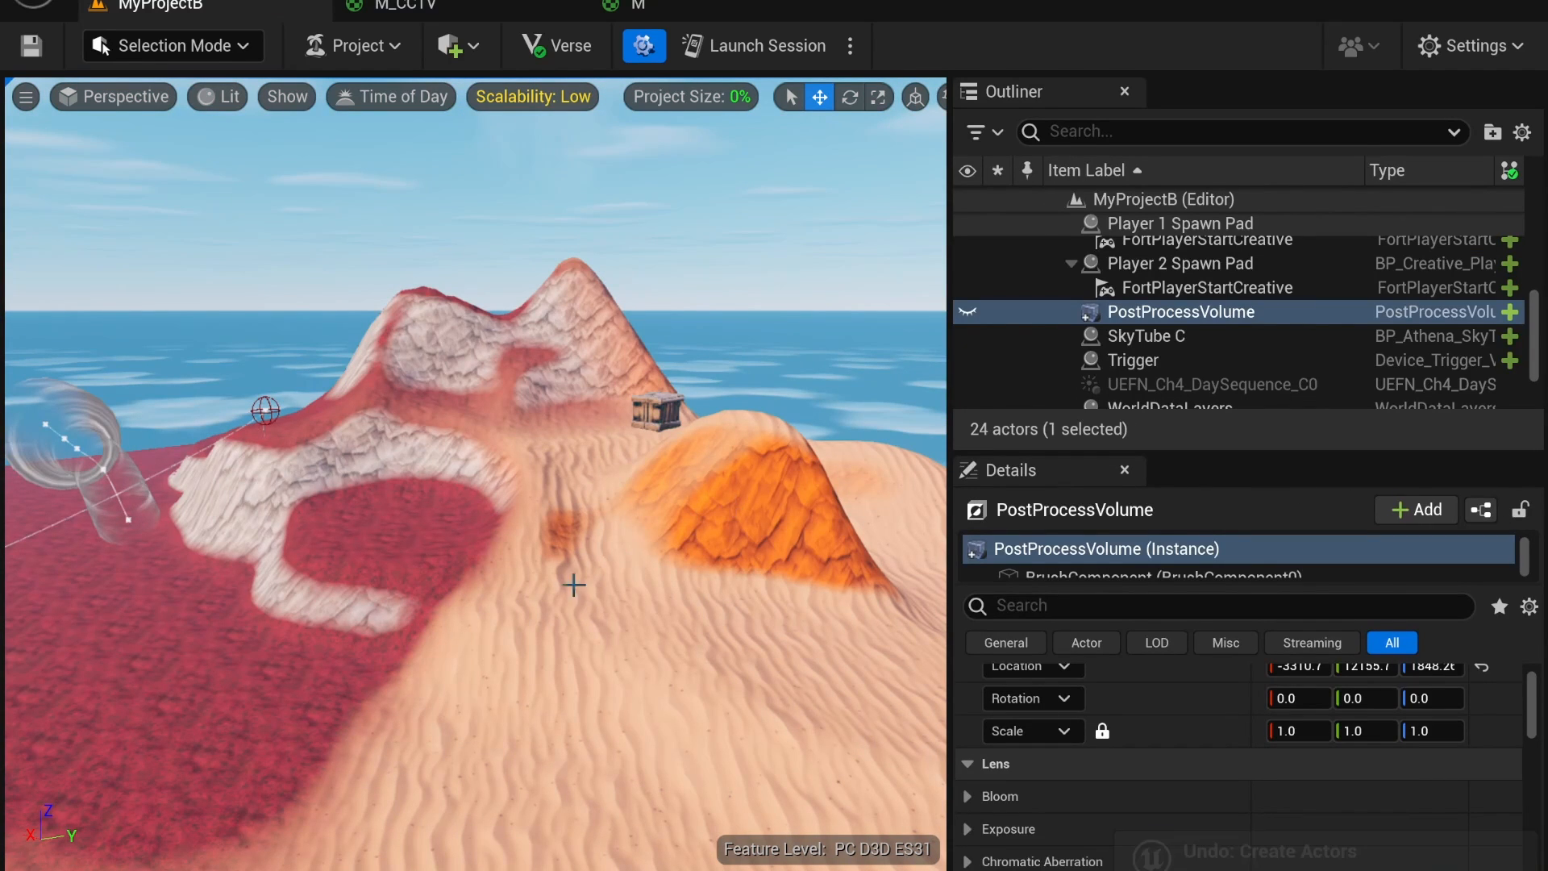
Step: Try the PP FilmNoir preset from the Fortnite "postproc" assets in the level and undo its placement
{"action": "key", "text": "ctrl+space"}
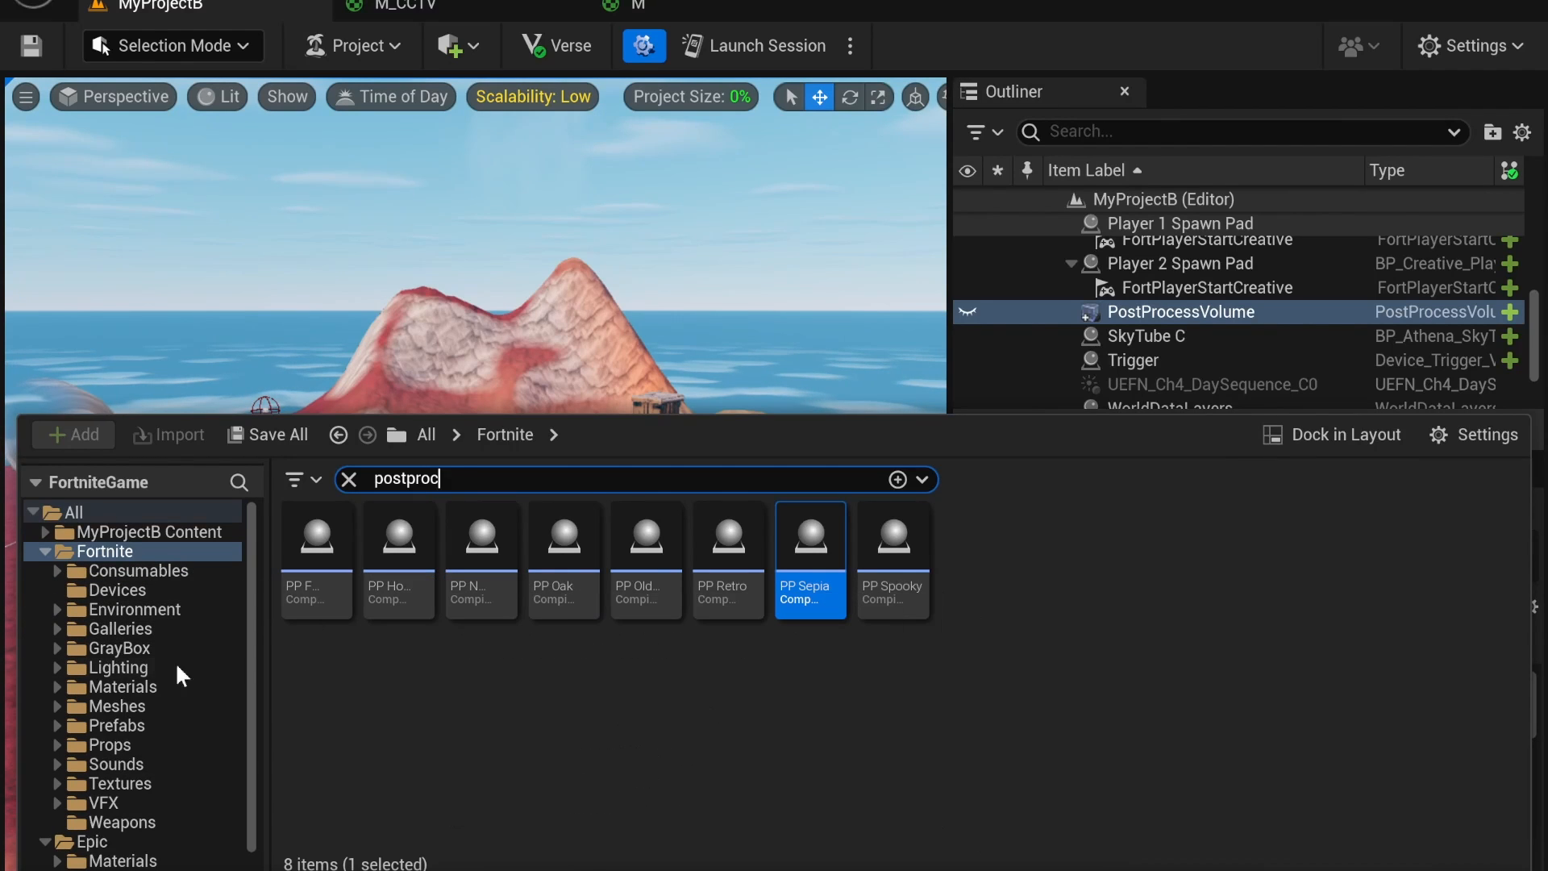
{"action": "scroll", "coordinate": [153, 666], "scroll_direction": "down", "scroll_amount": 1}
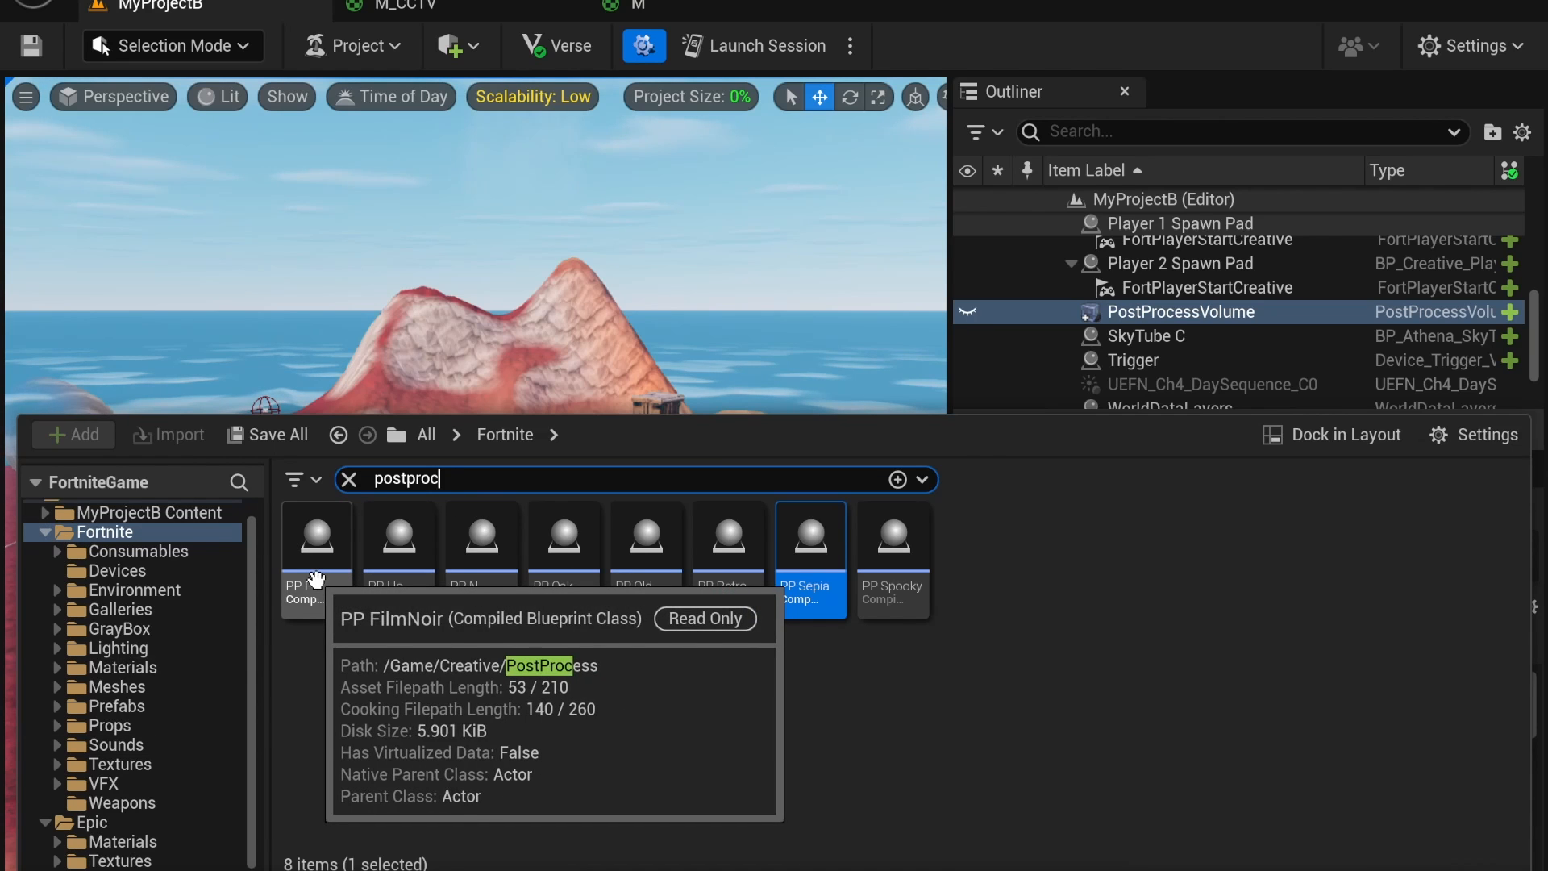
{"action": "left_click_drag", "start_coordinate": [315, 579], "coordinate": [474, 336]}
{"action": "left_click", "coordinate": [551, 423]}
{"action": "key", "text": "ctrl+z"}
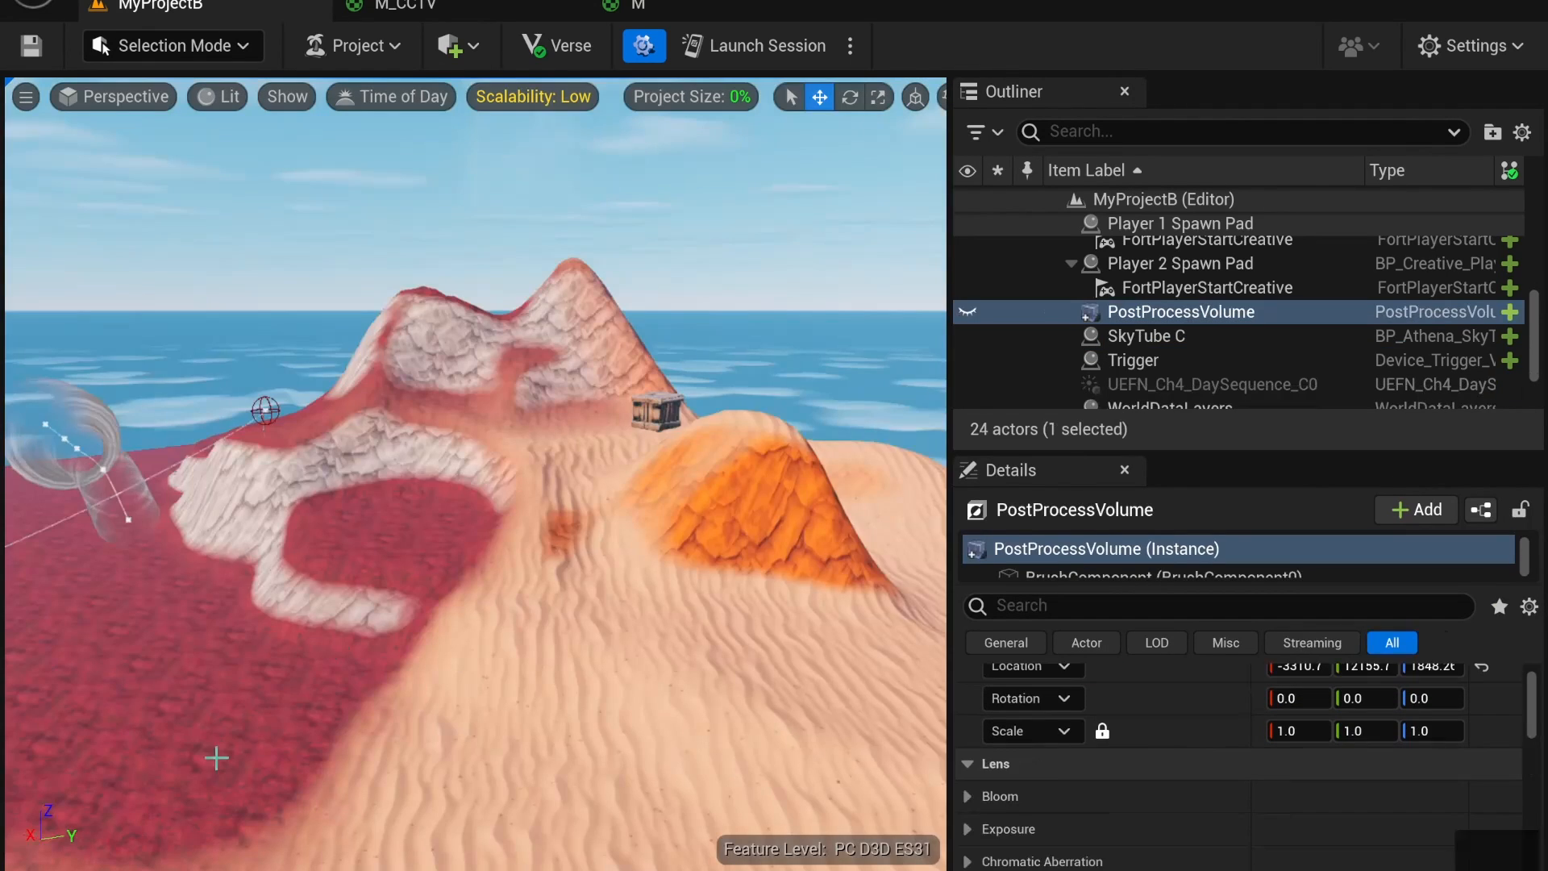
Step: Try the two "postproc" presets following PP FilmNoir in the level one after the other, undoing each placement
{"action": "key", "text": "ctrl+space"}
{"action": "left_click_drag", "start_coordinate": [399, 548], "coordinate": [542, 397]}
{"action": "key", "text": "ctrl+z"}
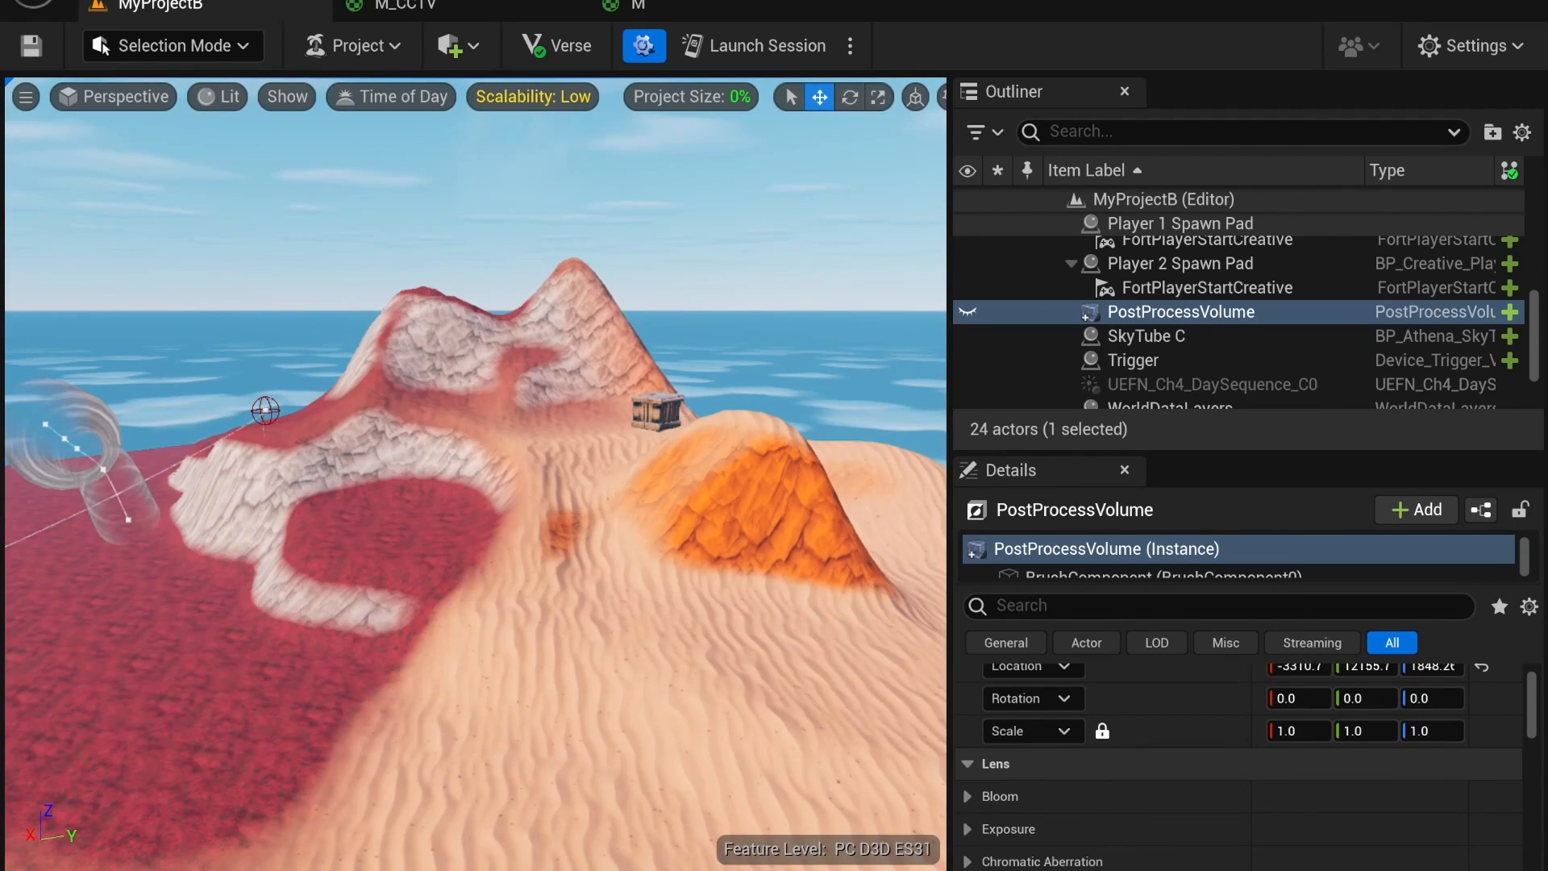
{"action": "key", "text": "ctrl+space"}
{"action": "left_click_drag", "start_coordinate": [481, 535], "coordinate": [505, 346]}
{"action": "right_click_drag", "start_coordinate": [566, 449], "coordinate": [500, 436]}
{"action": "key", "text": "ctrl+z"}
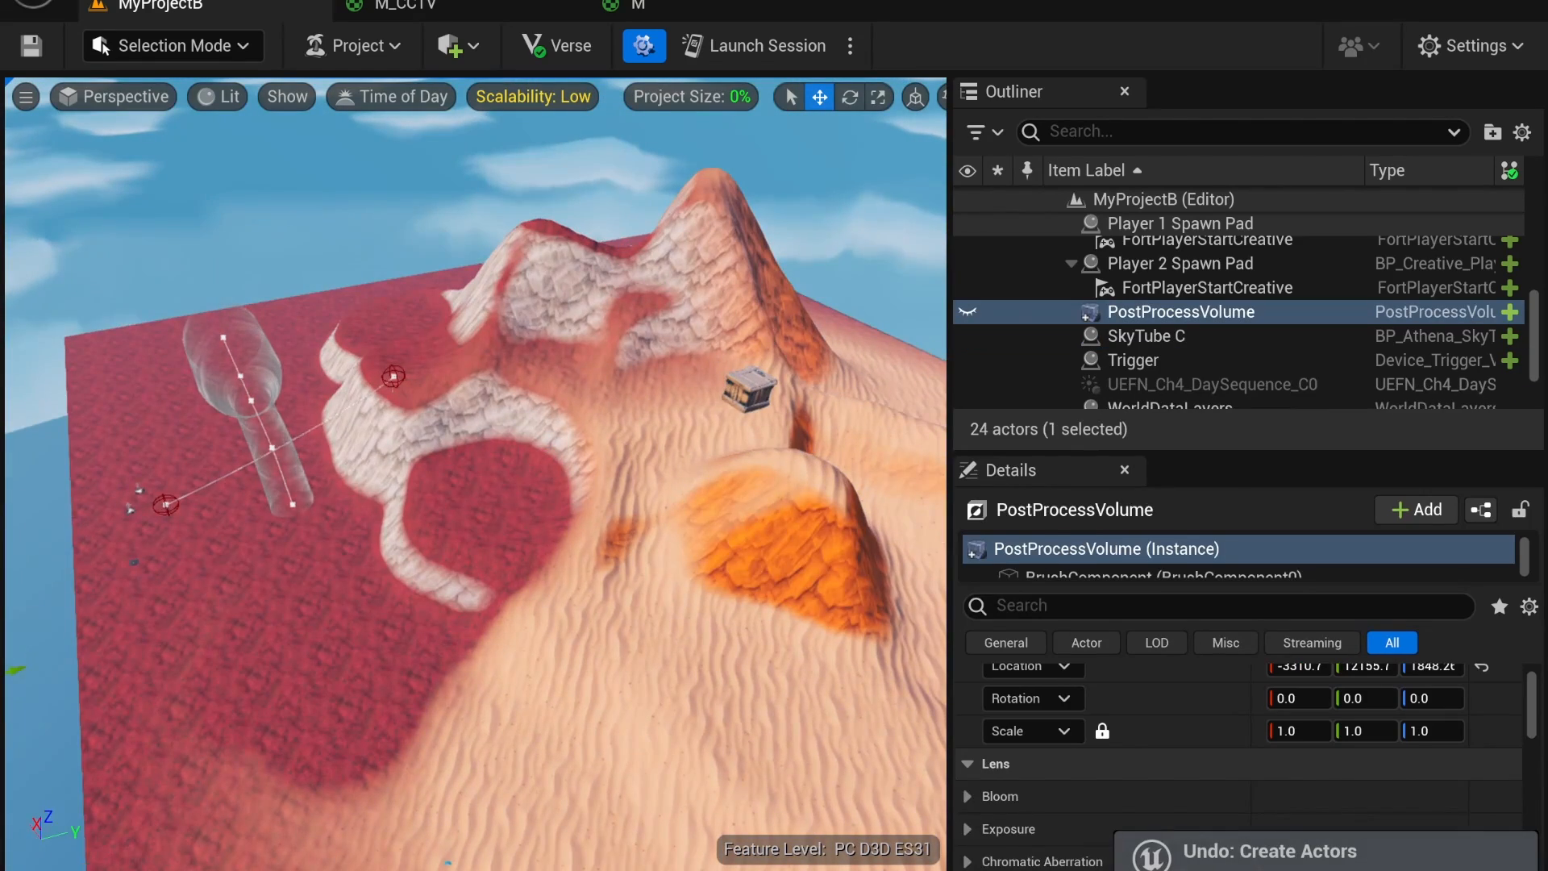
Step: Try the PP Oak and PP Sepia presets in the level in turn, looking around the terrain and undoing each placement
{"action": "key", "text": "ctrl+space"}
{"action": "left_click_drag", "start_coordinate": [565, 539], "coordinate": [653, 326]}
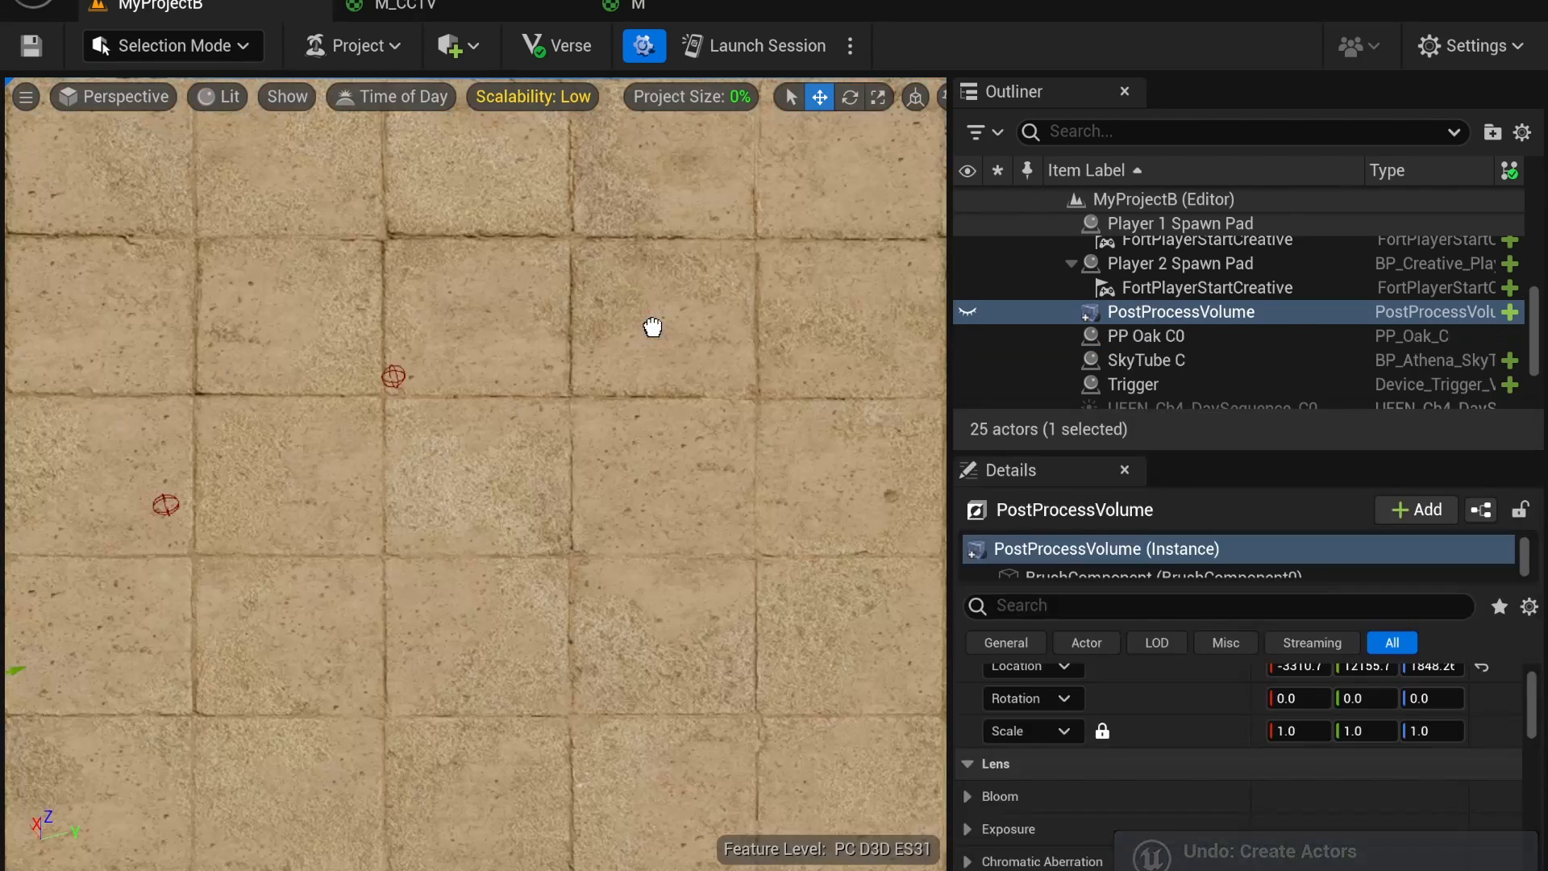
{"action": "right_click_drag", "start_coordinate": [639, 358], "coordinate": [645, 315]}
{"action": "key", "text": "ctrl+z"}
{"action": "key", "text": "ctrl+space"}
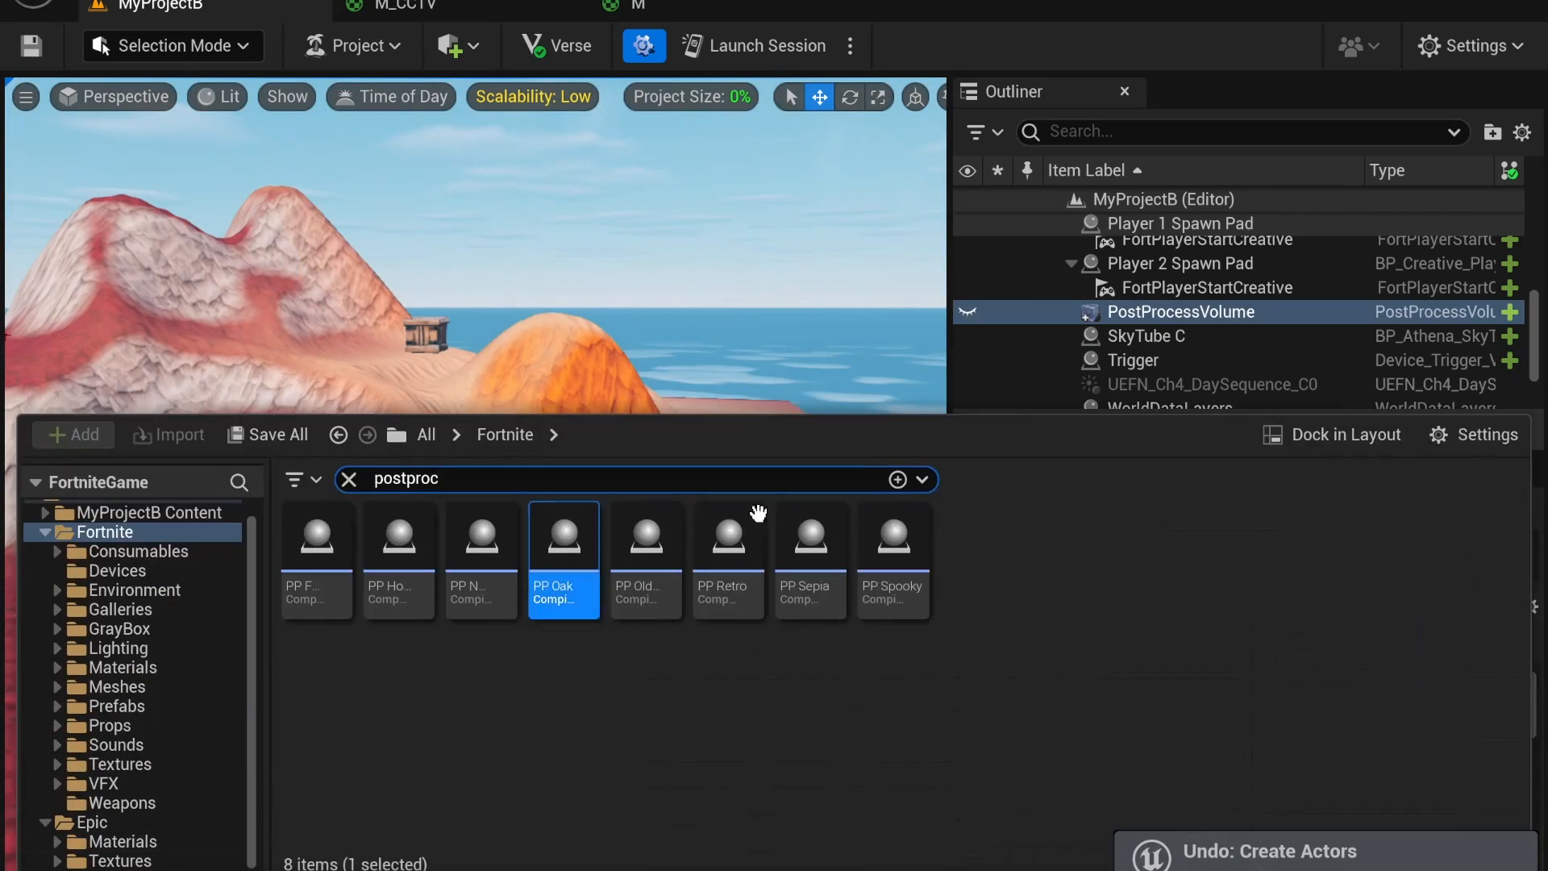
{"action": "left_click", "coordinate": [798, 549]}
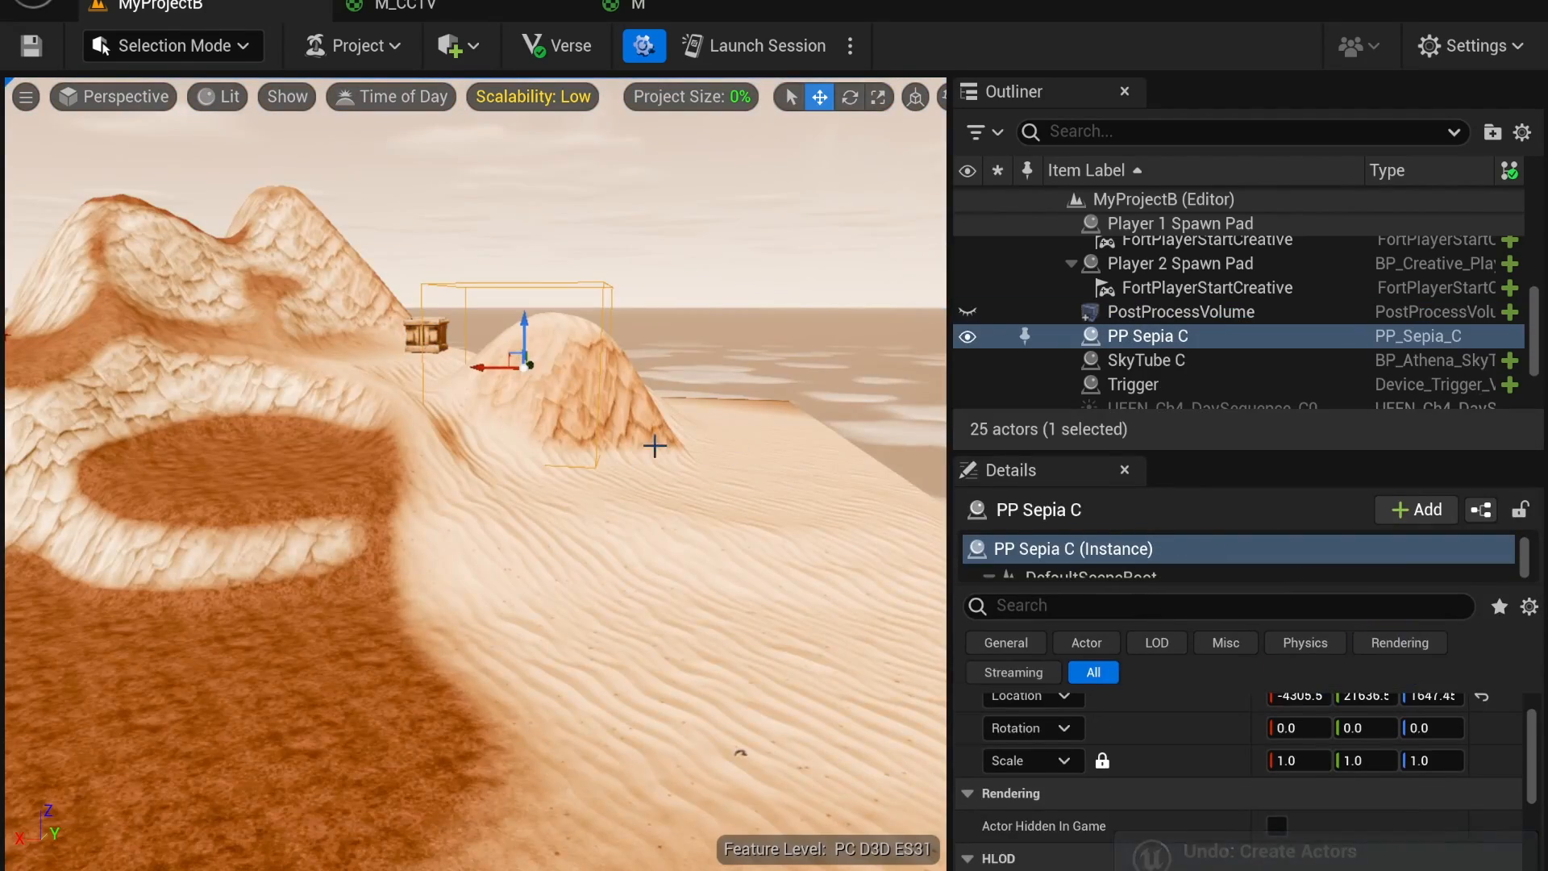
{"action": "right_click_drag", "start_coordinate": [655, 444], "coordinate": [655, 444]}
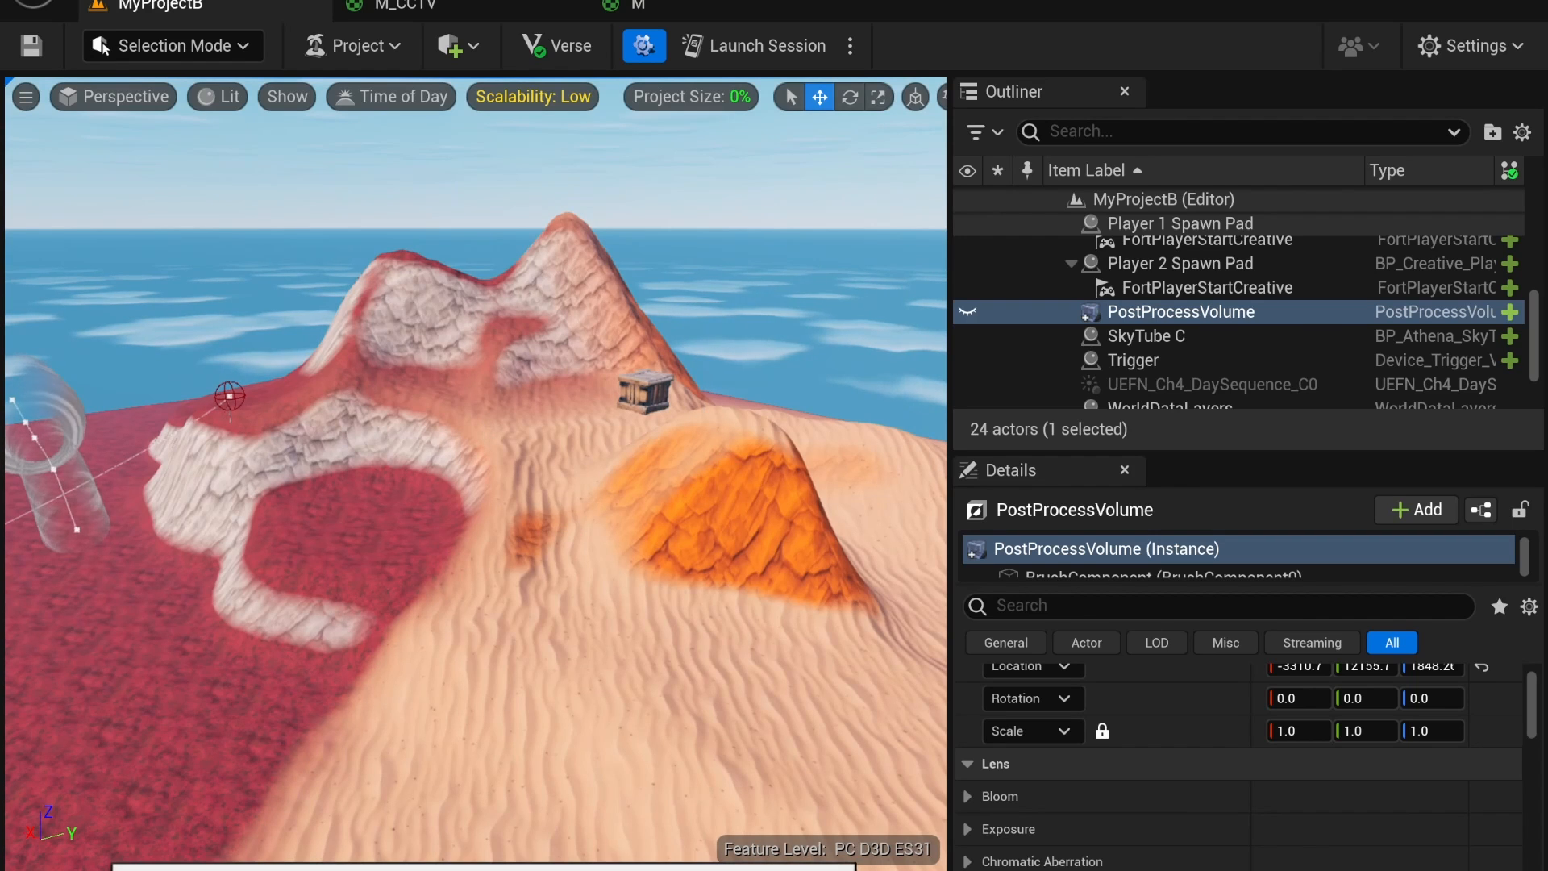
Step: Place a Cinematic Sequence device from the Fortnite Devices assets on the sand in front of the mountains
{"action": "key", "text": "ctrl+space"}
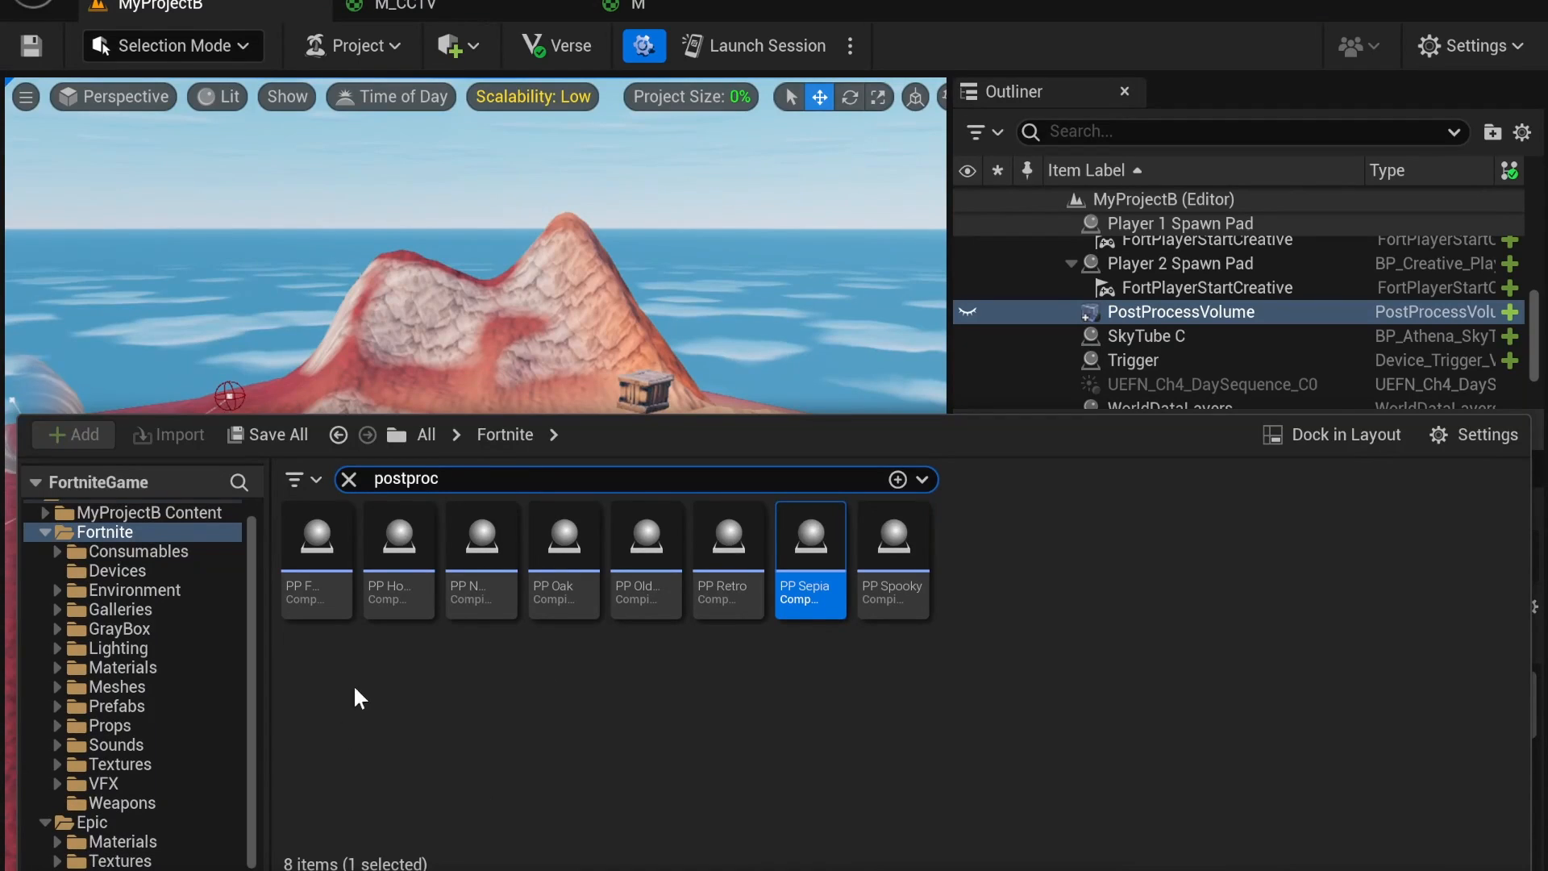
{"action": "left_click", "coordinate": [403, 323]}
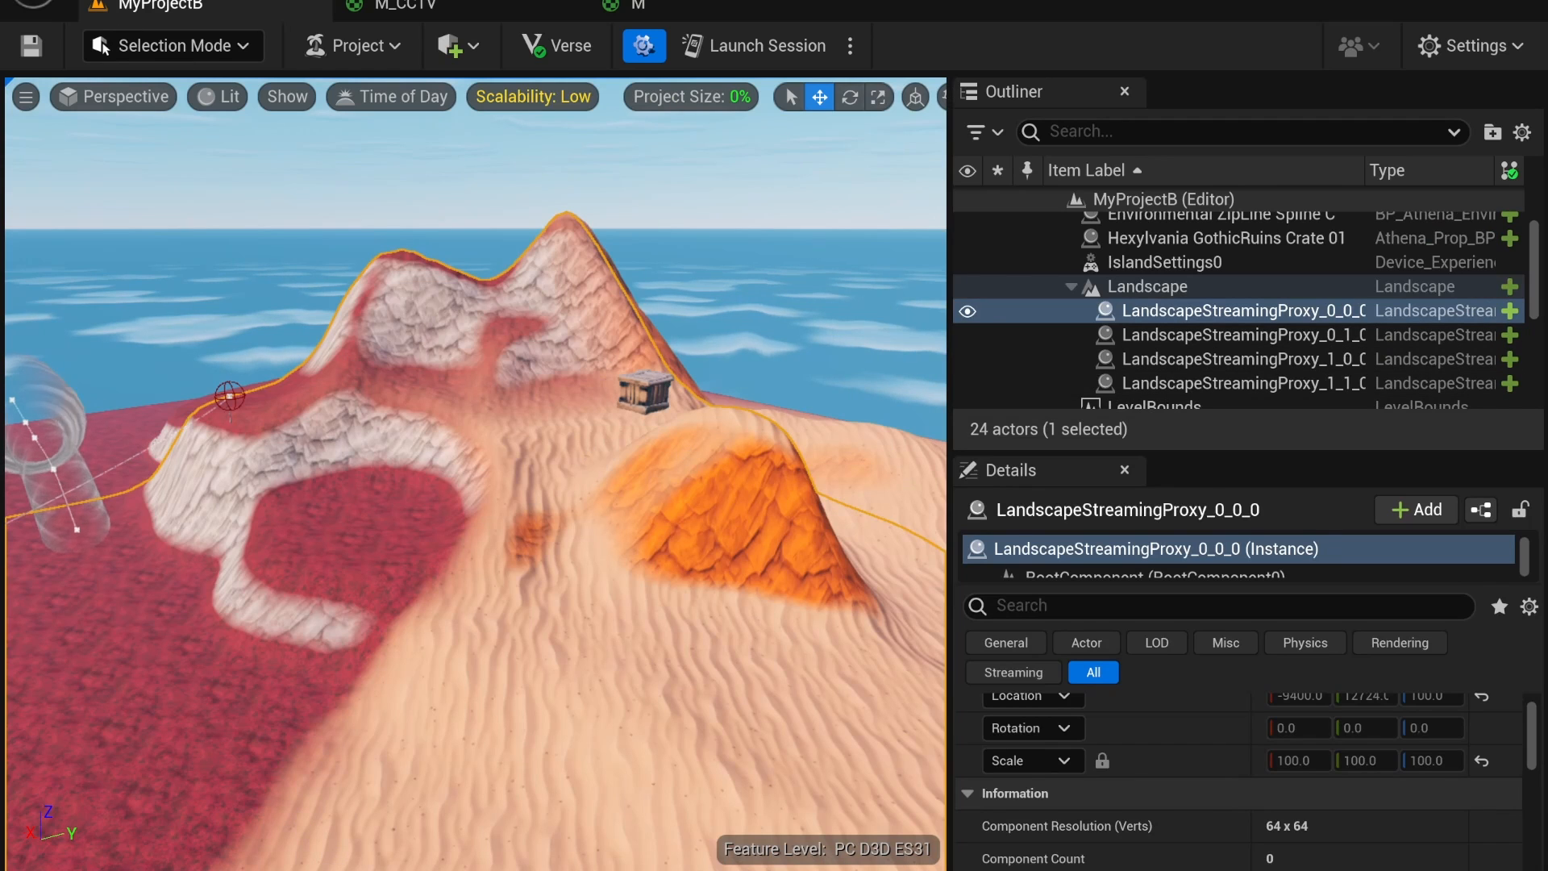
{"action": "key", "text": "ctrl+space"}
{"action": "left_click", "coordinate": [117, 571]}
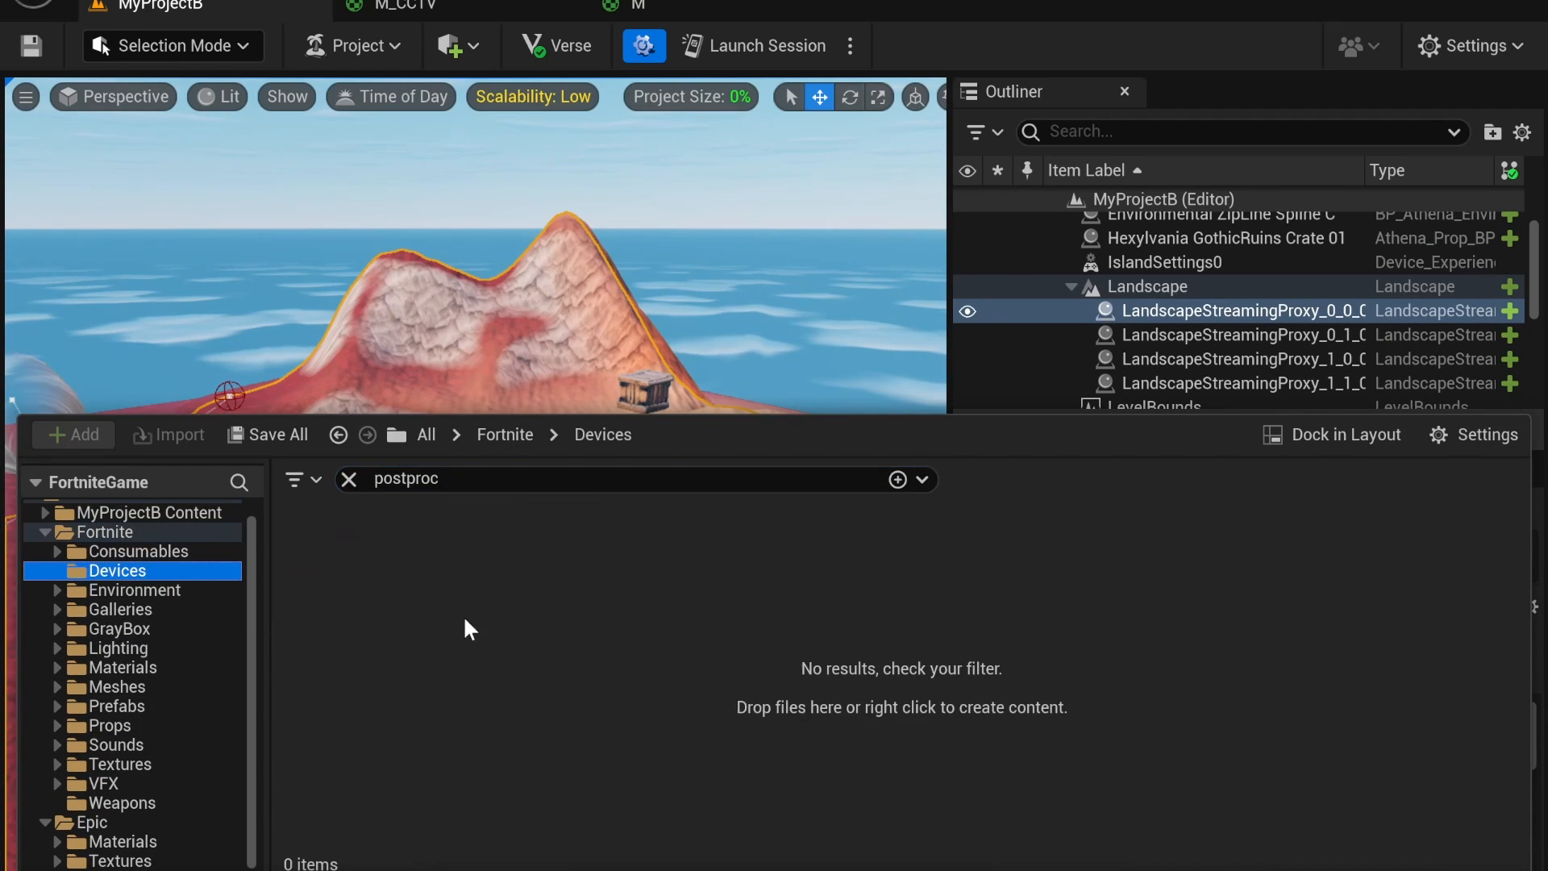
{"action": "left_click", "coordinate": [349, 479]}
{"action": "scroll", "coordinate": [933, 653], "scroll_direction": "down", "scroll_amount": 1}
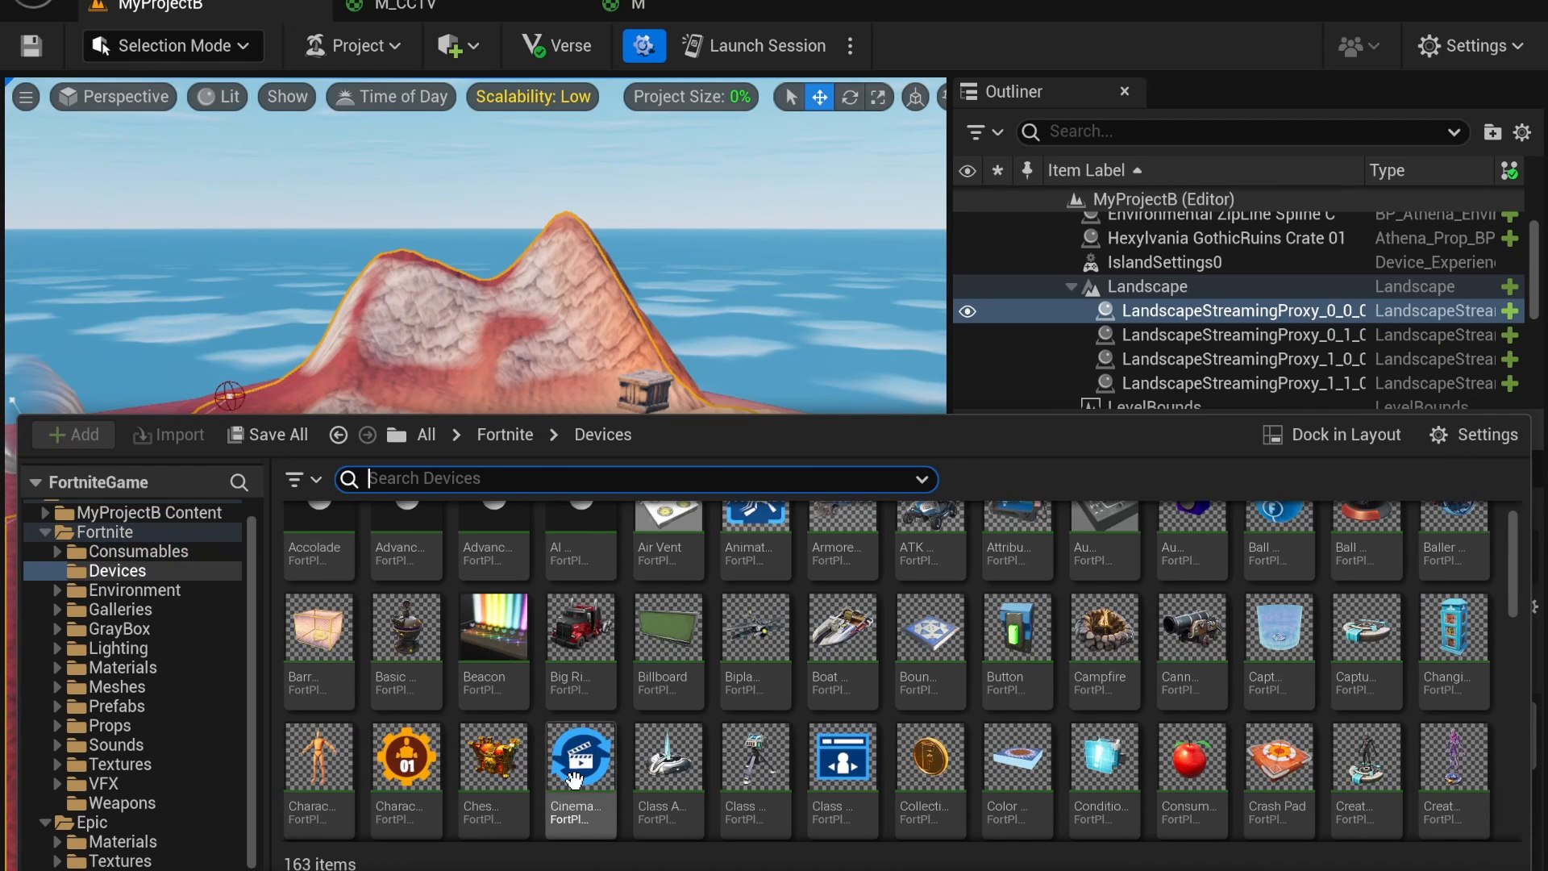
{"action": "left_click_drag", "start_coordinate": [574, 780], "coordinate": [671, 482]}
{"action": "left_click_drag", "start_coordinate": [560, 636], "coordinate": [555, 638]}
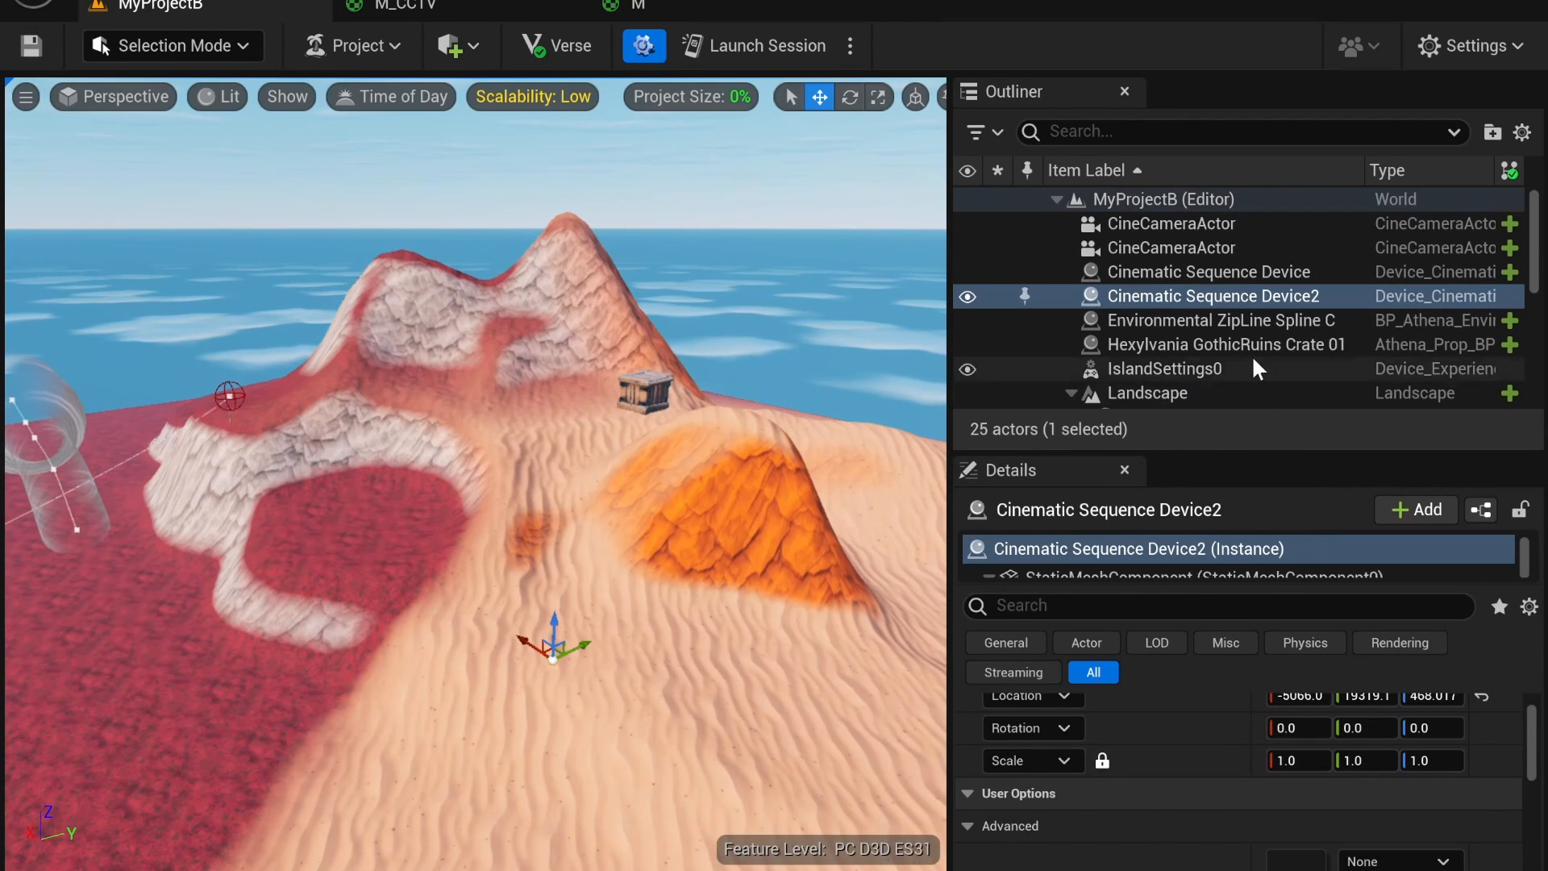
Step: Assign NewLevelSequence1 as the new Cinematic Sequence device's Sequence and open it for editing
{"action": "scroll", "coordinate": [1196, 698], "scroll_direction": "up", "scroll_amount": 1}
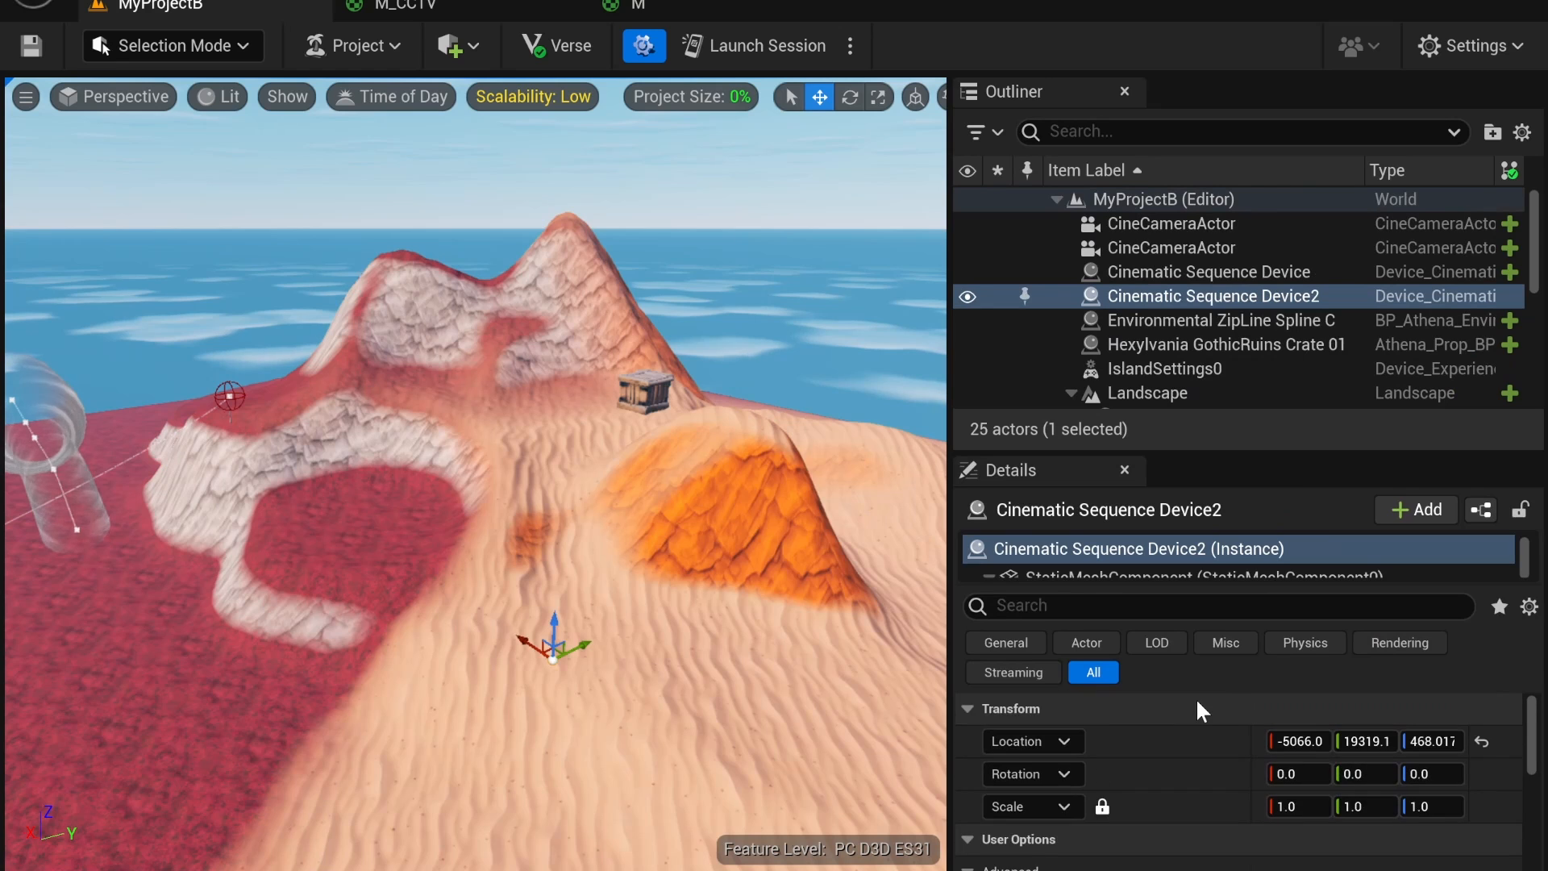
{"action": "scroll", "coordinate": [1196, 698], "scroll_direction": "down", "scroll_amount": 2}
{"action": "left_click", "coordinate": [1400, 752]}
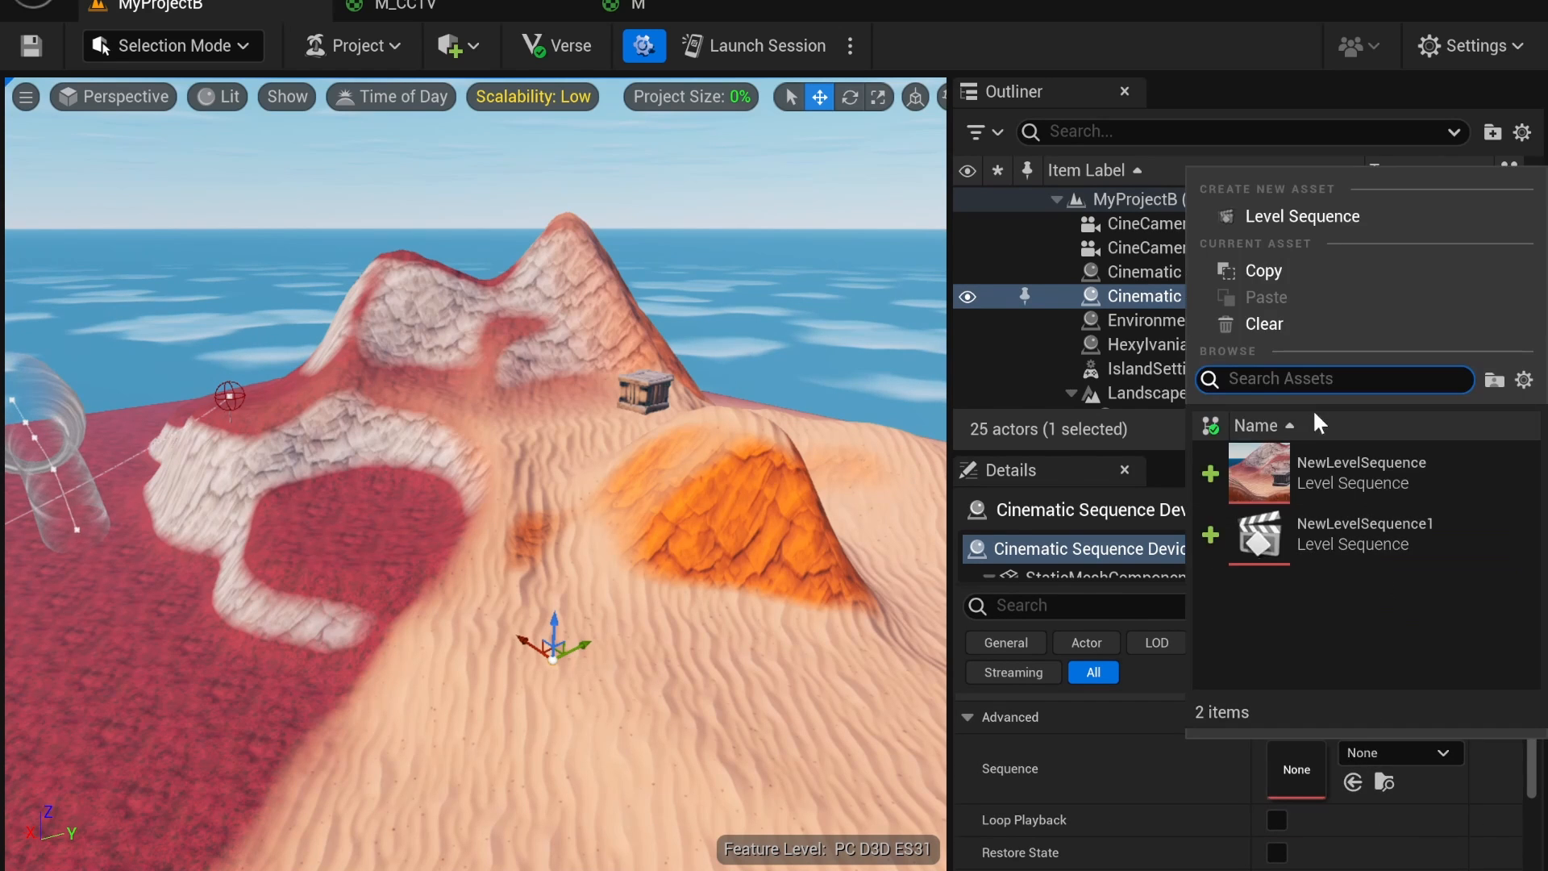
{"action": "left_click", "coordinate": [1317, 536]}
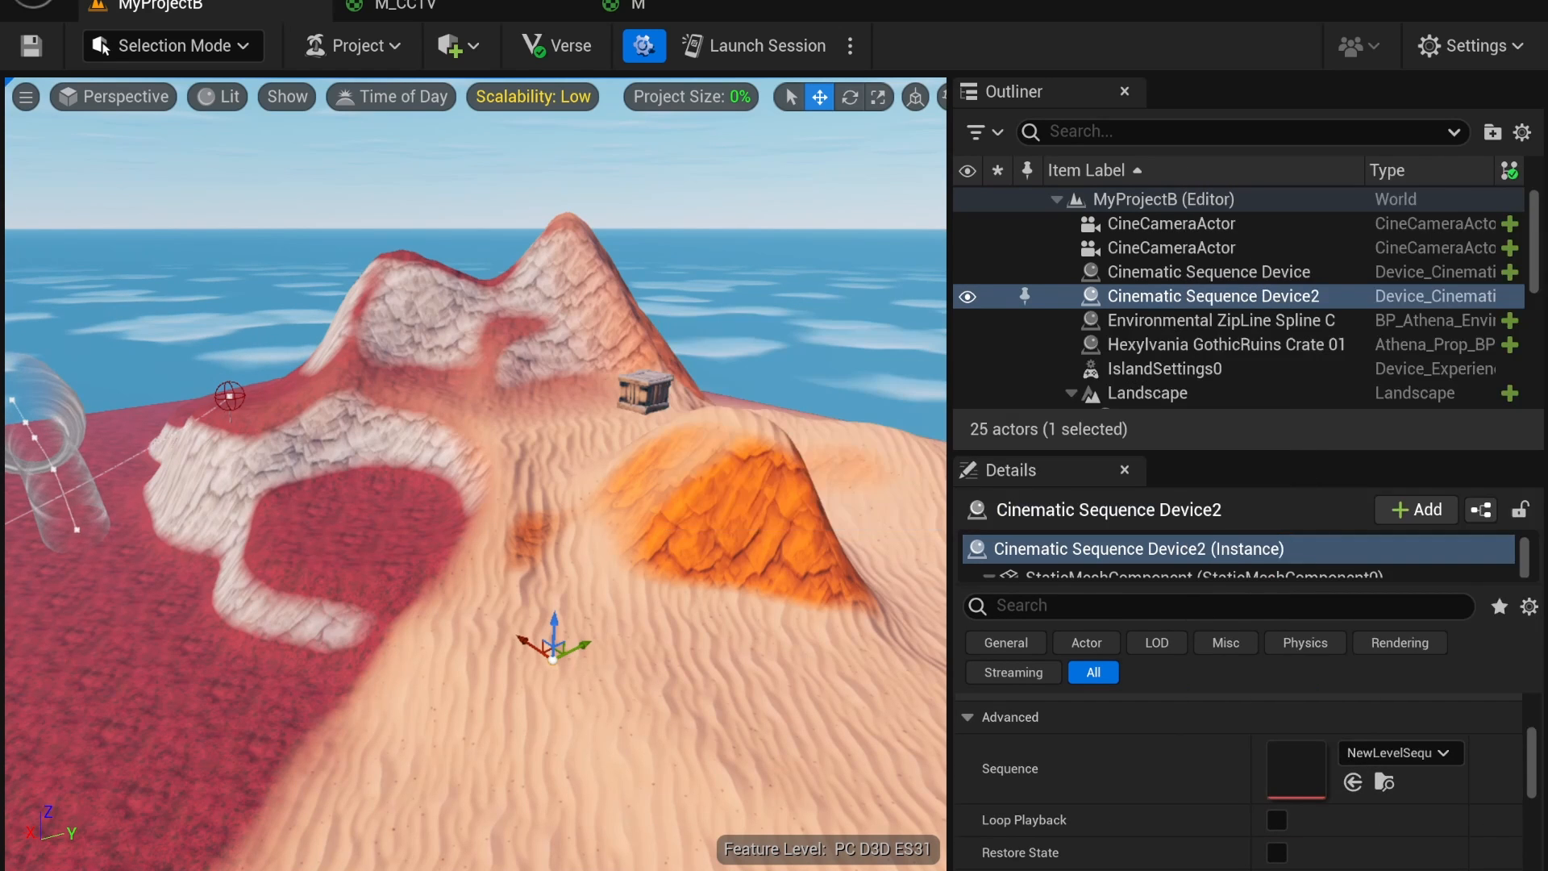
{"action": "double_click", "coordinate": [1296, 770]}
Step: Delete the PostProcessVolume track with the missing object binding from NewLevelSequence1
{"action": "scroll", "coordinate": [194, 710], "scroll_direction": "down", "scroll_amount": 1}
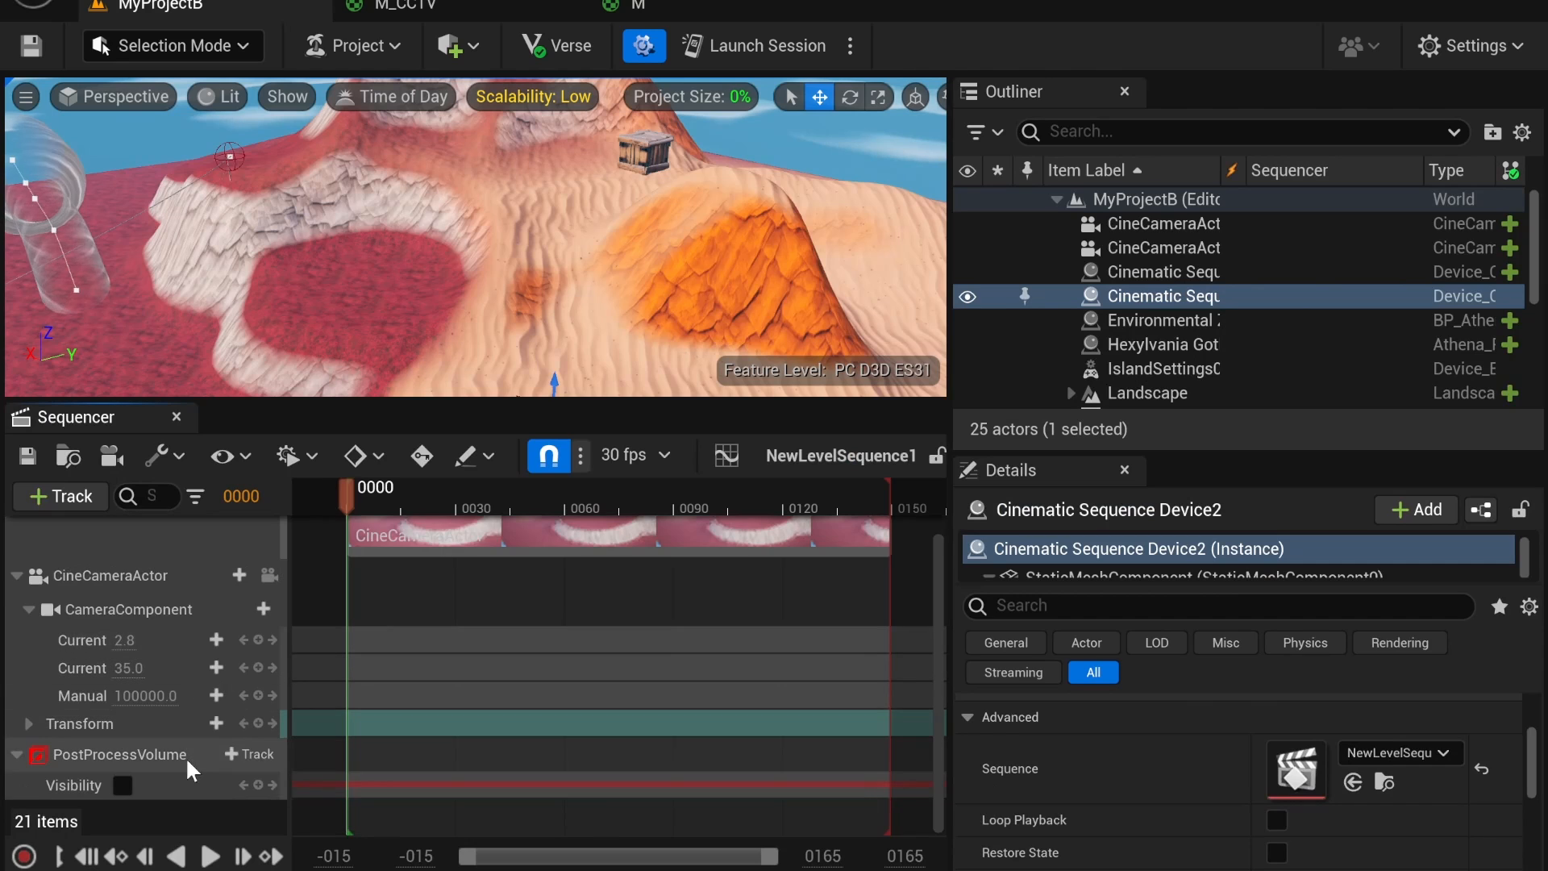
{"action": "right_click", "coordinate": [185, 756]}
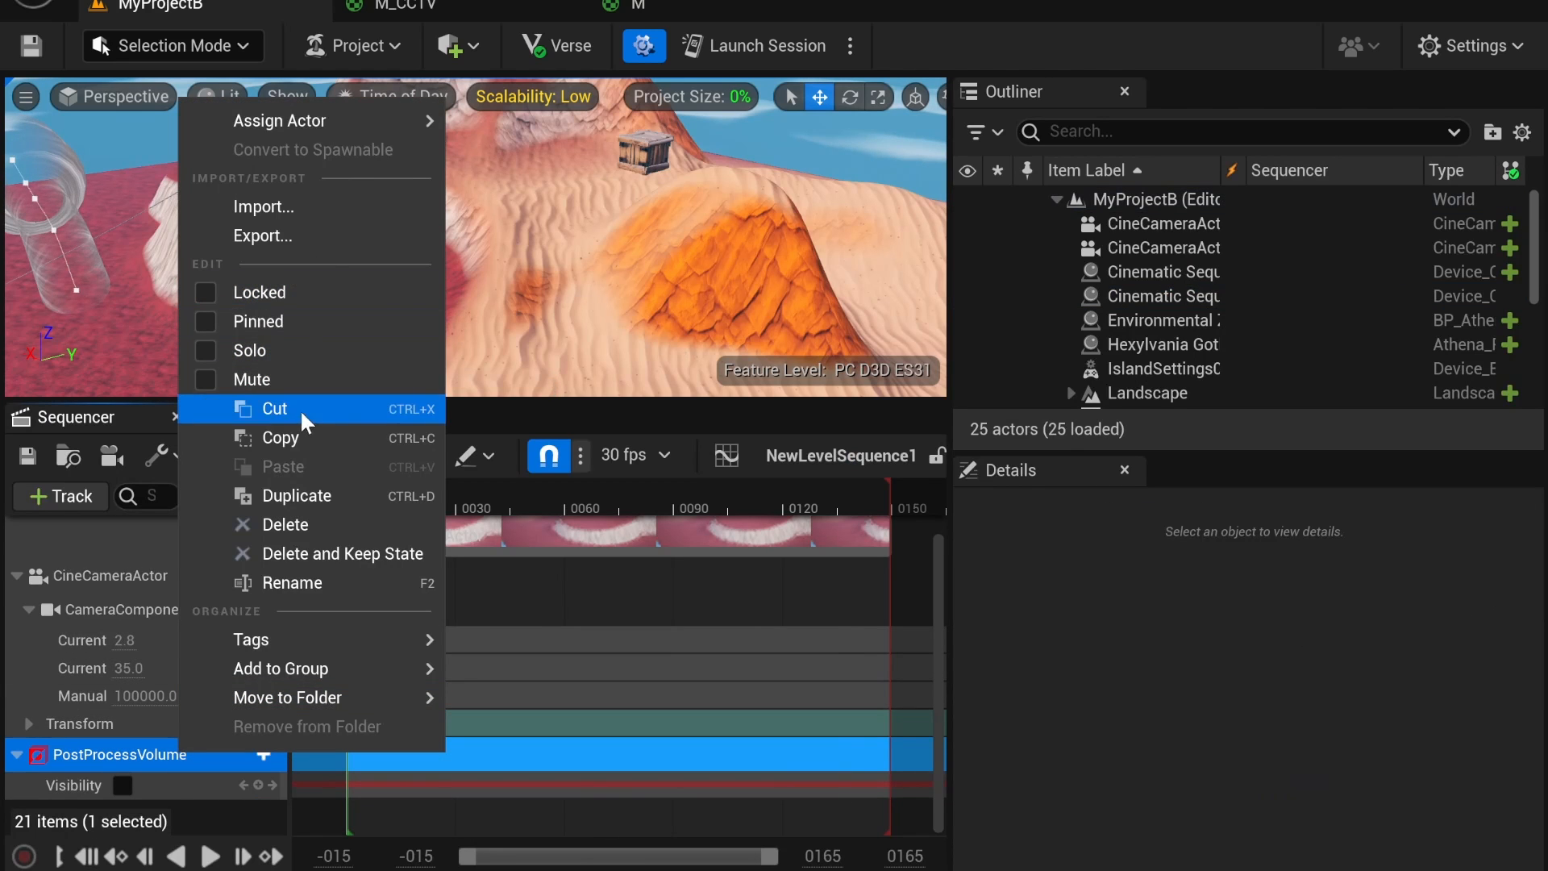
{"action": "left_click", "coordinate": [129, 752]}
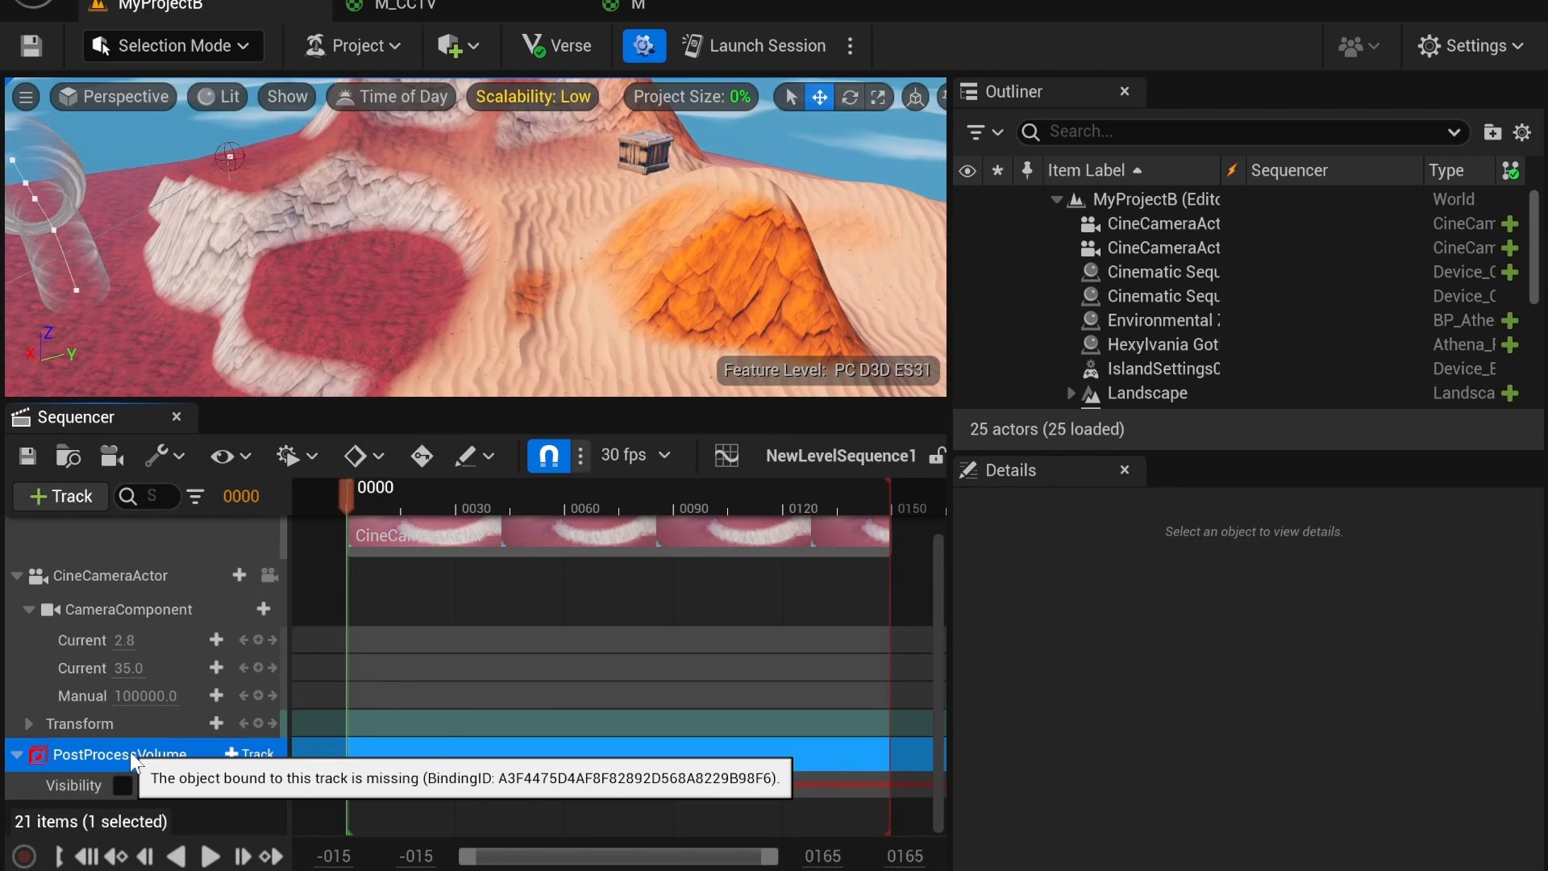
{"action": "key", "text": "Delete"}
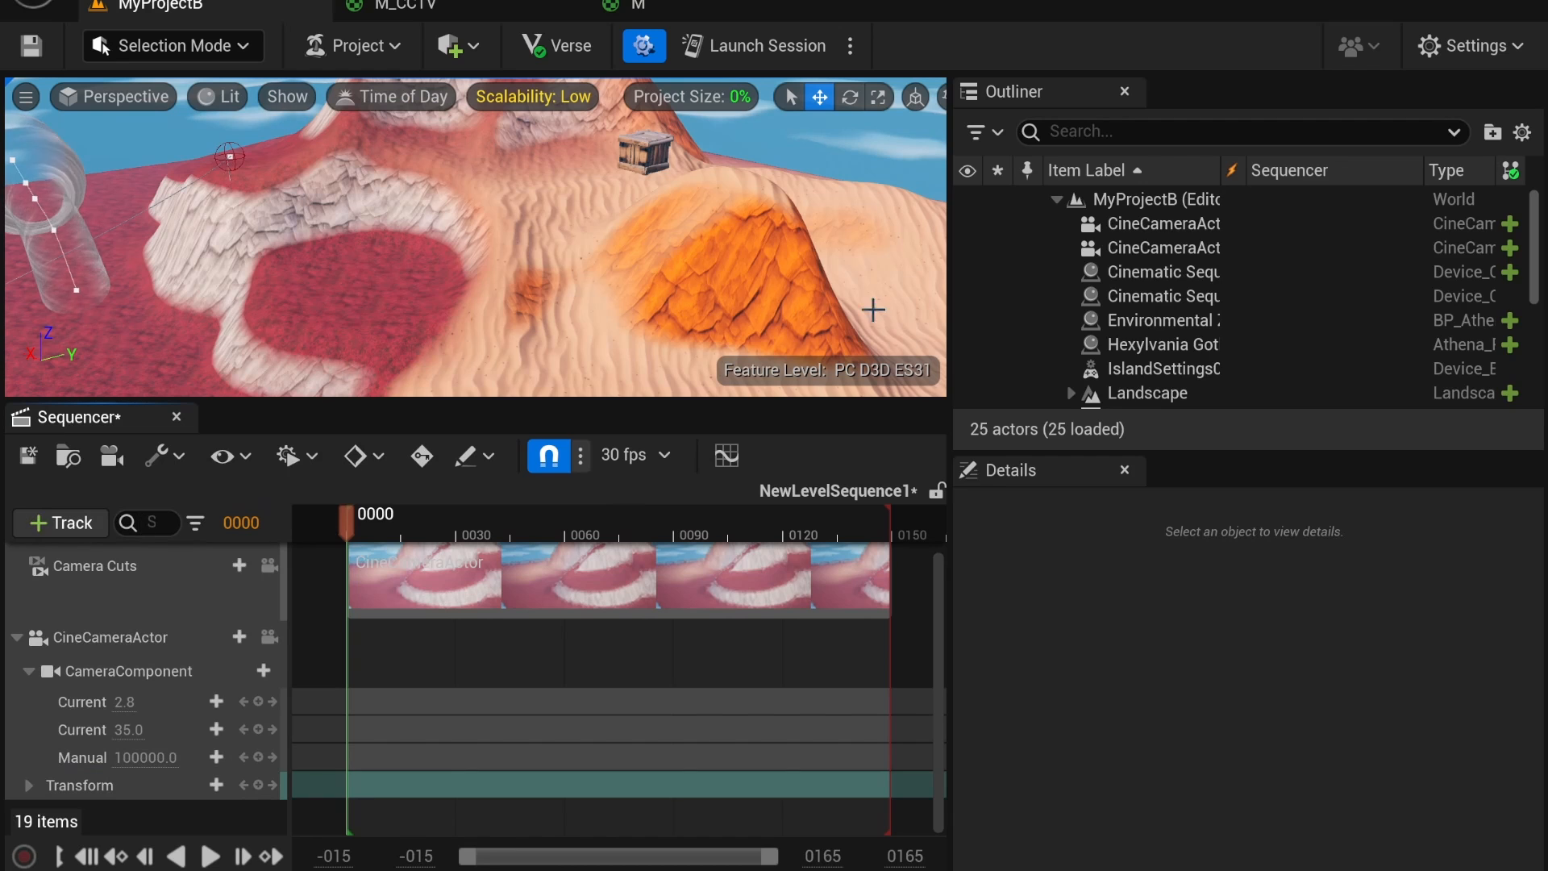
Step: Add the level's PostProcessVolume actor to NewLevelSequence1 as a new track
{"action": "scroll", "coordinate": [1209, 347], "scroll_direction": "down", "scroll_amount": 5}
{"action": "left_click", "coordinate": [1194, 307]}
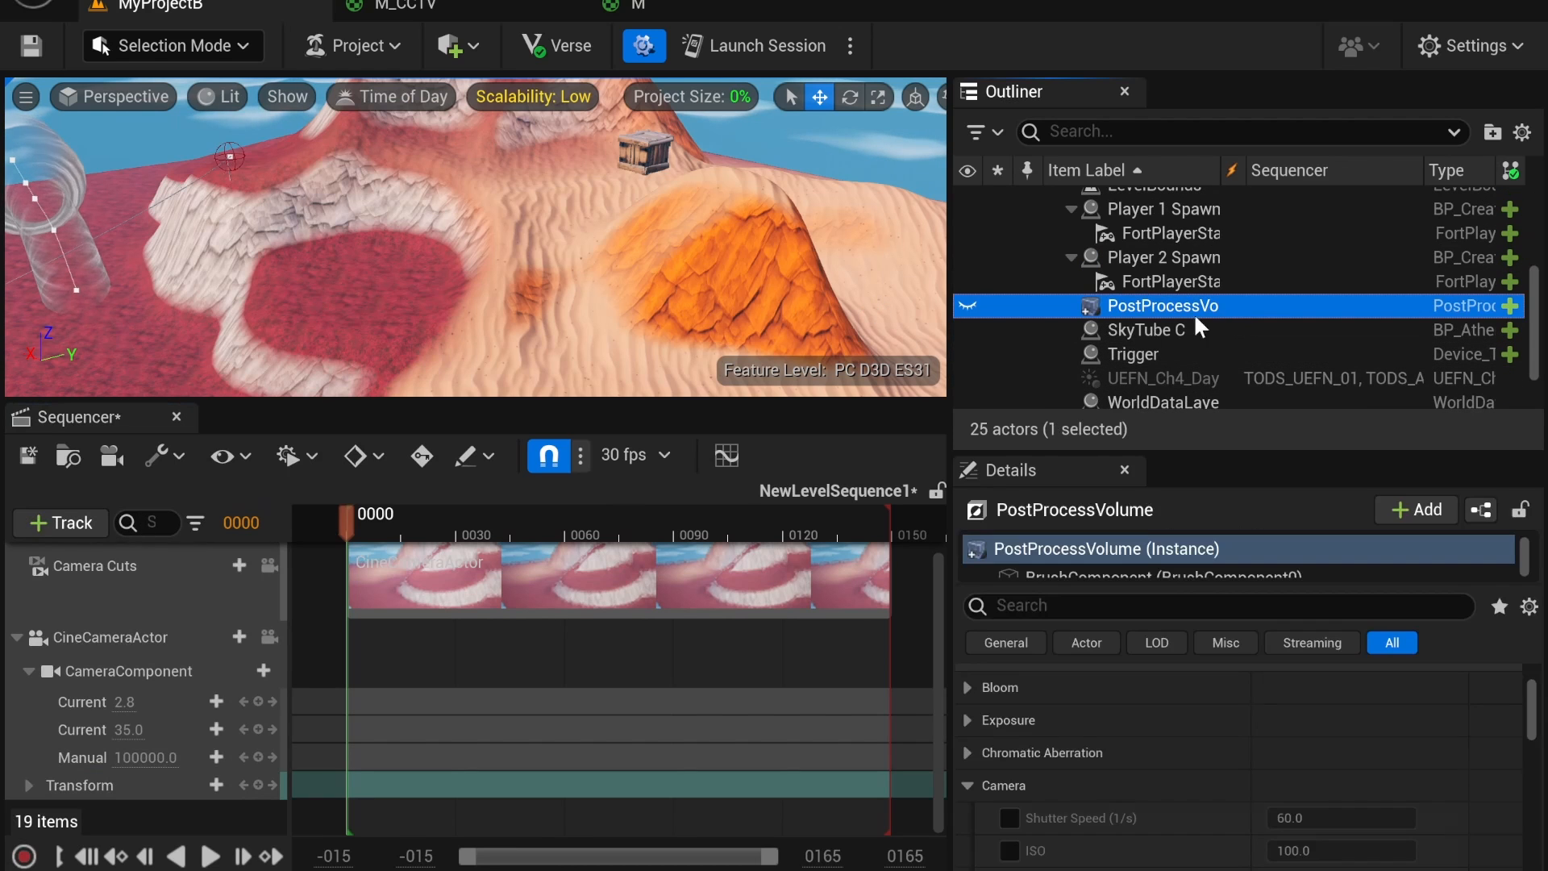
{"action": "left_click", "coordinate": [65, 519]}
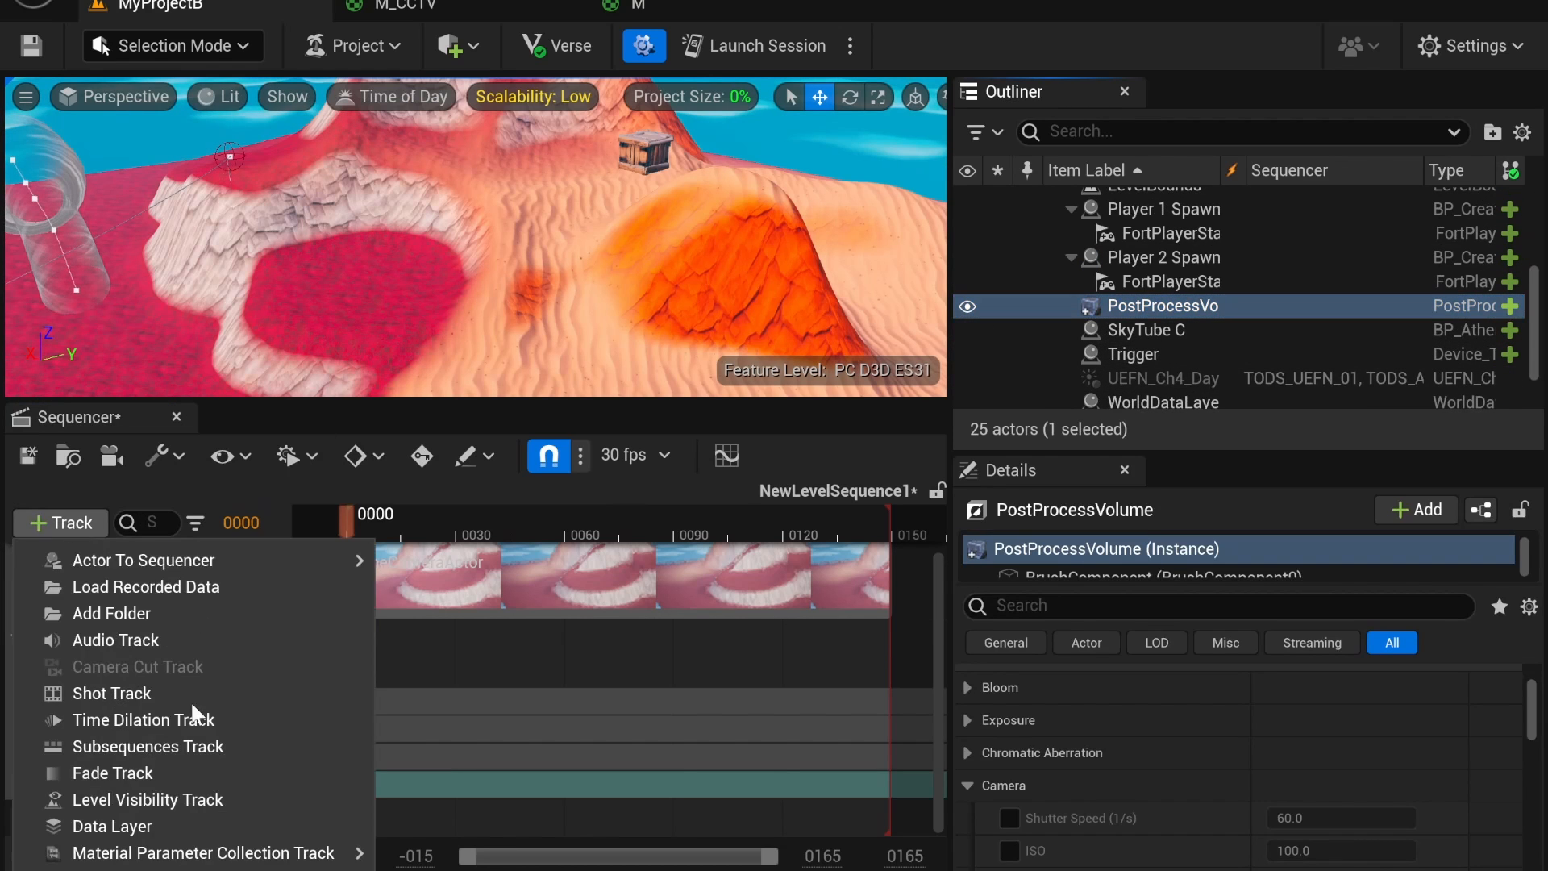
{"action": "mouse_move", "coordinate": [186, 556]}
{"action": "left_click", "coordinate": [535, 379]}
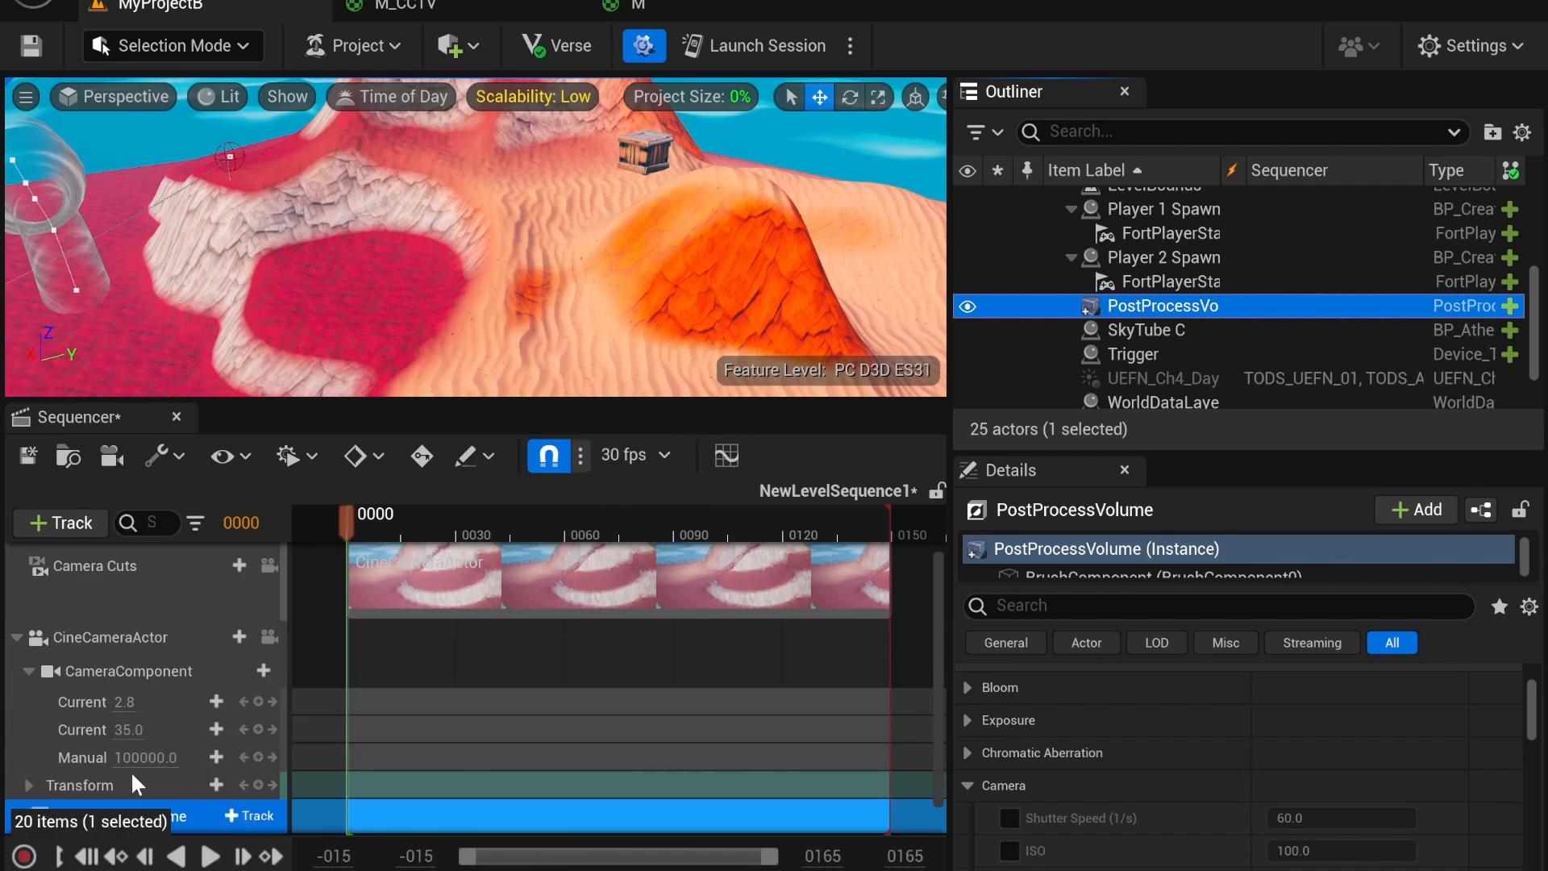
Step: Add an Actor Hidden In Game property track to the PostProcessVolume and leave its Visibility enabled
{"action": "left_click", "coordinate": [270, 780]}
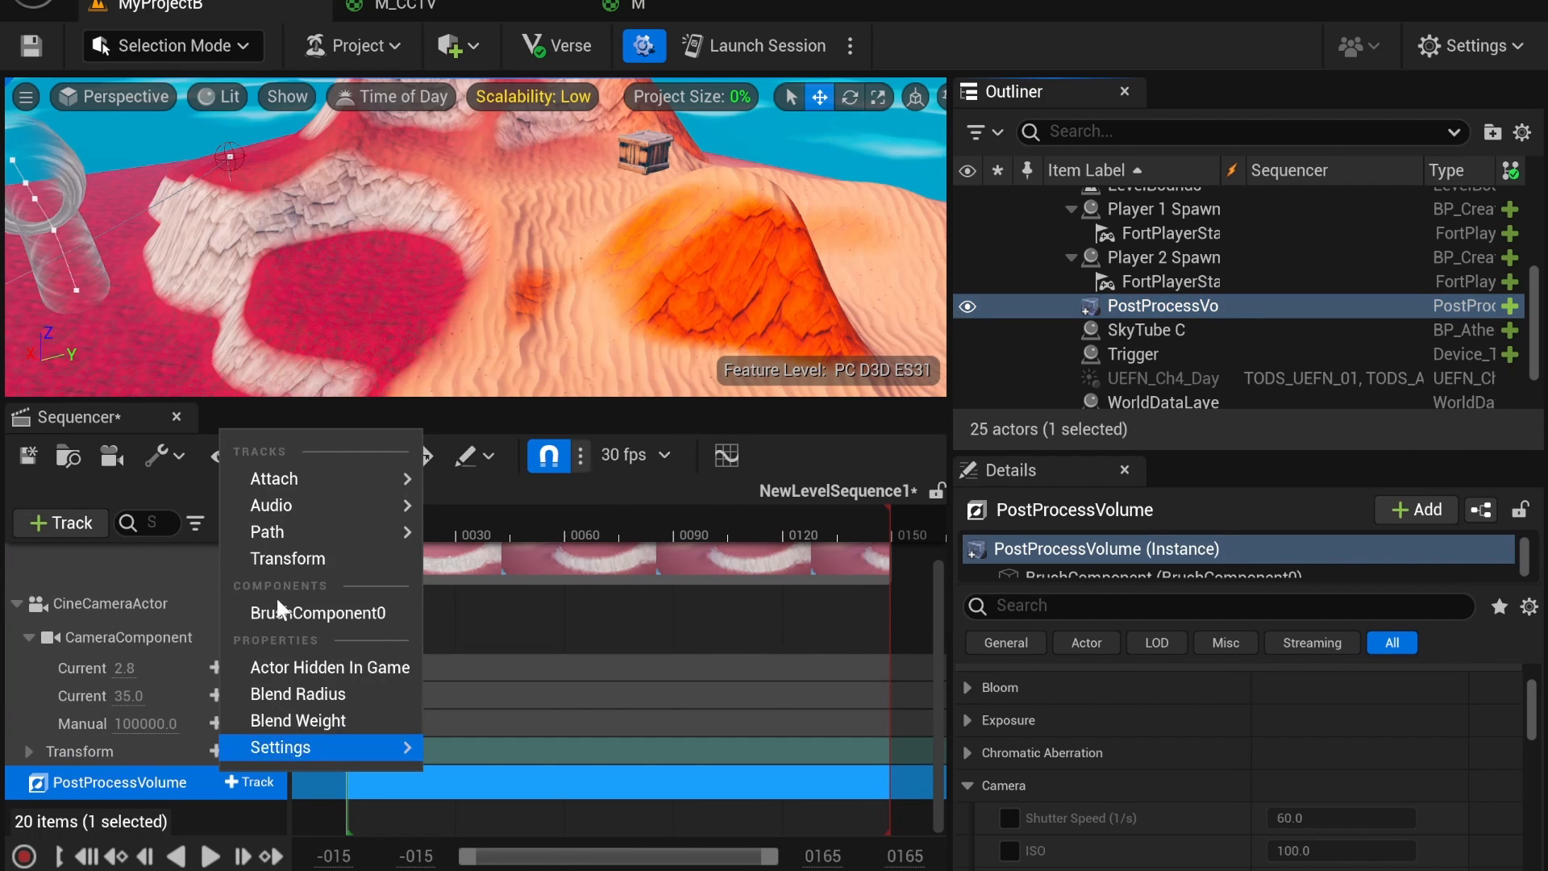
{"action": "left_click", "coordinate": [348, 667]}
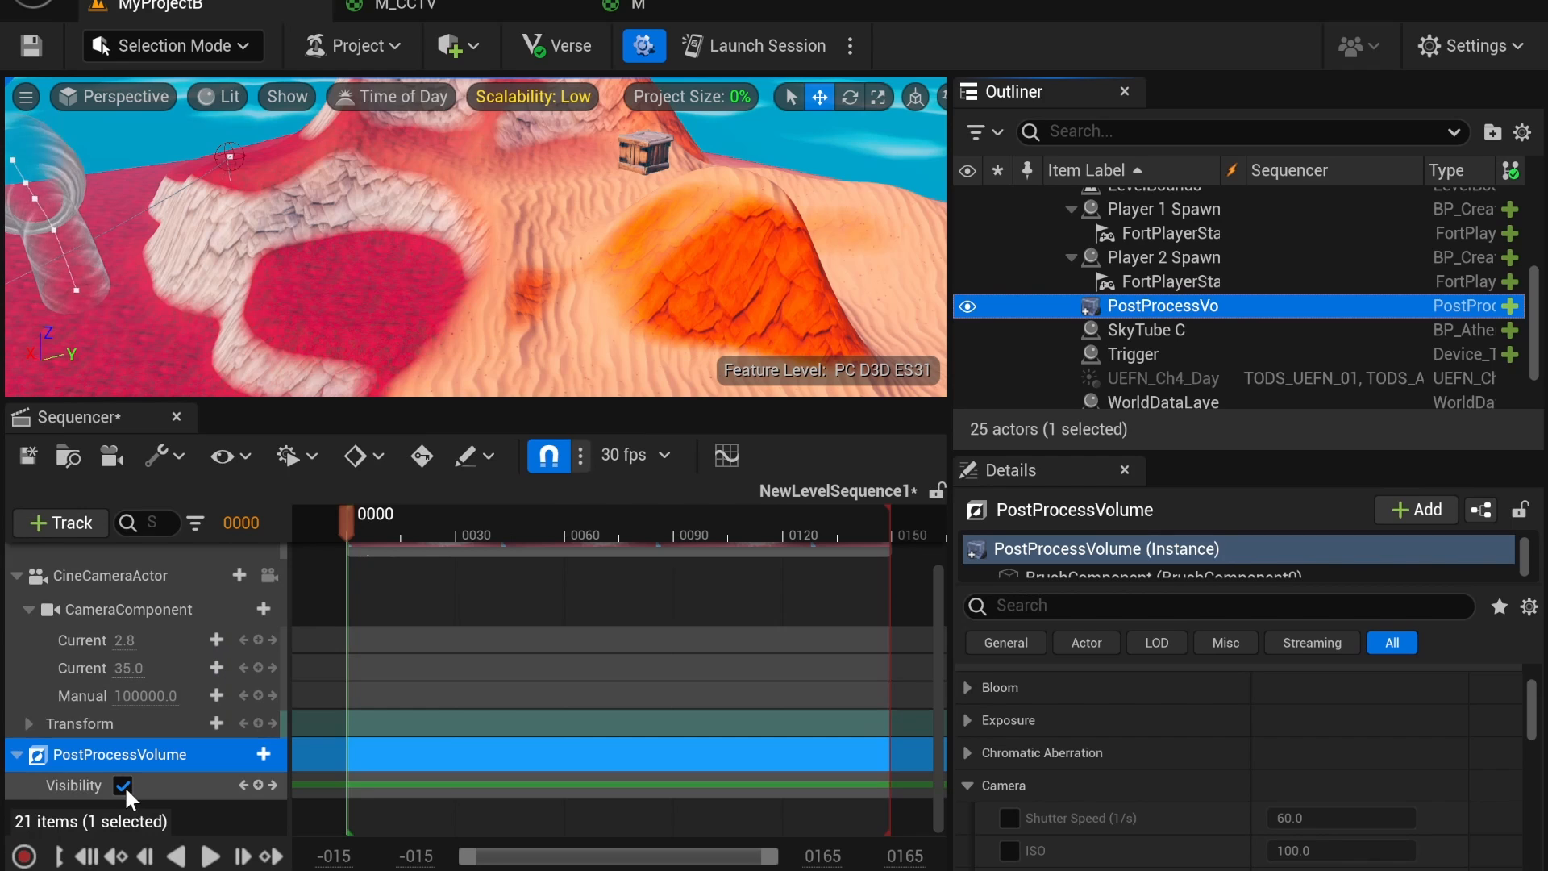
{"action": "left_click", "coordinate": [126, 788]}
{"action": "left_click", "coordinate": [126, 789]}
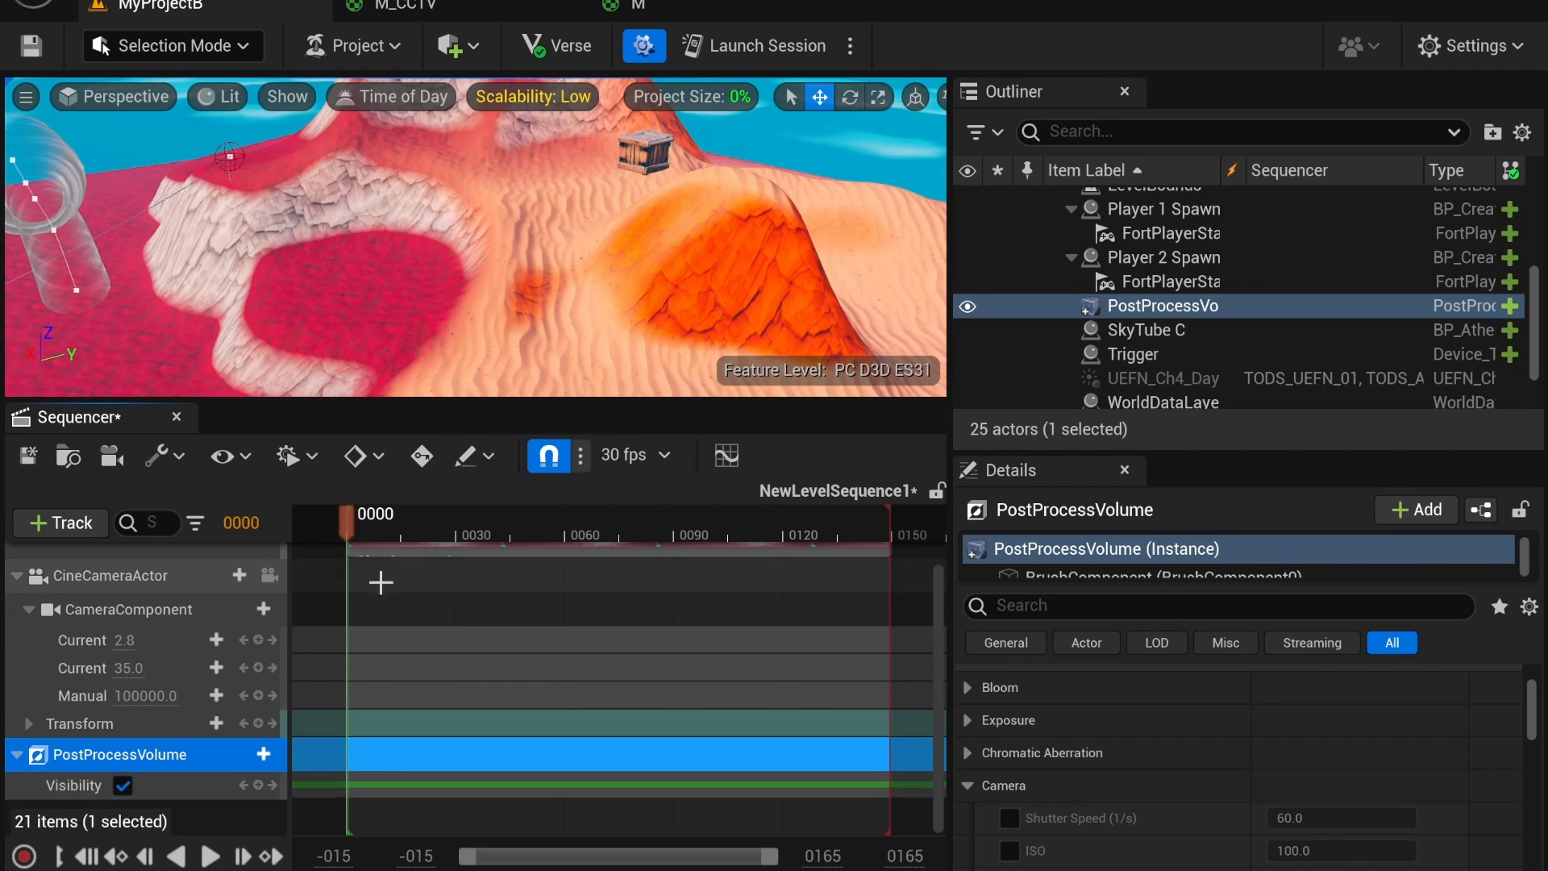
Step: Key the PostProcessVolume's Visibility on at frame 0 and off at frame 68, and scrub the timeline to check the change
{"action": "left_click_drag", "start_coordinate": [349, 517], "coordinate": [349, 516]}
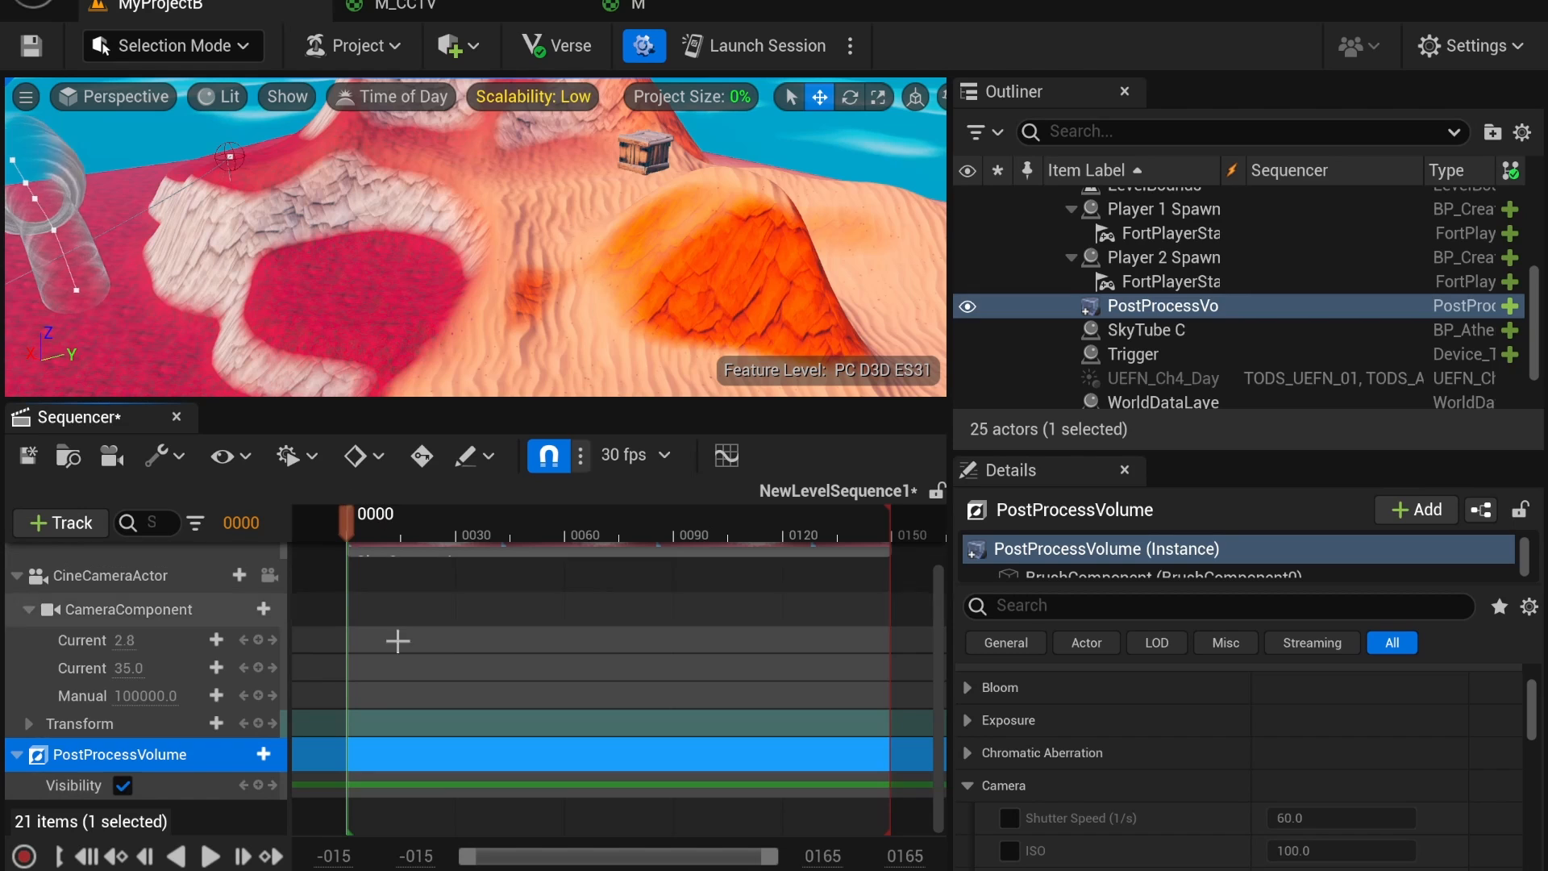
{"action": "left_click", "coordinate": [258, 784]}
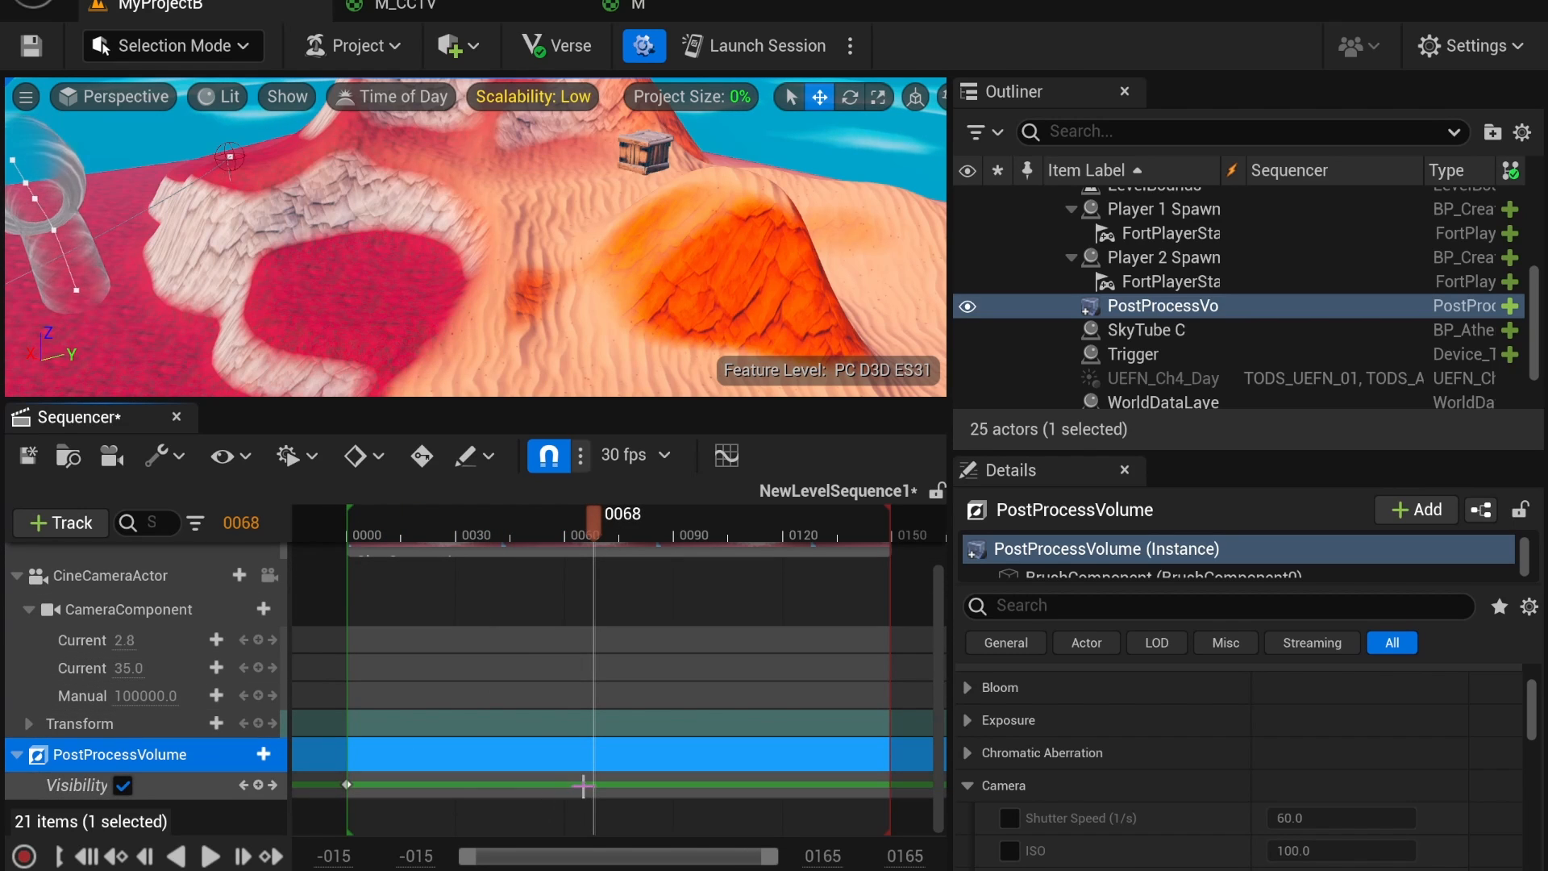
{"action": "left_click", "coordinate": [258, 784]}
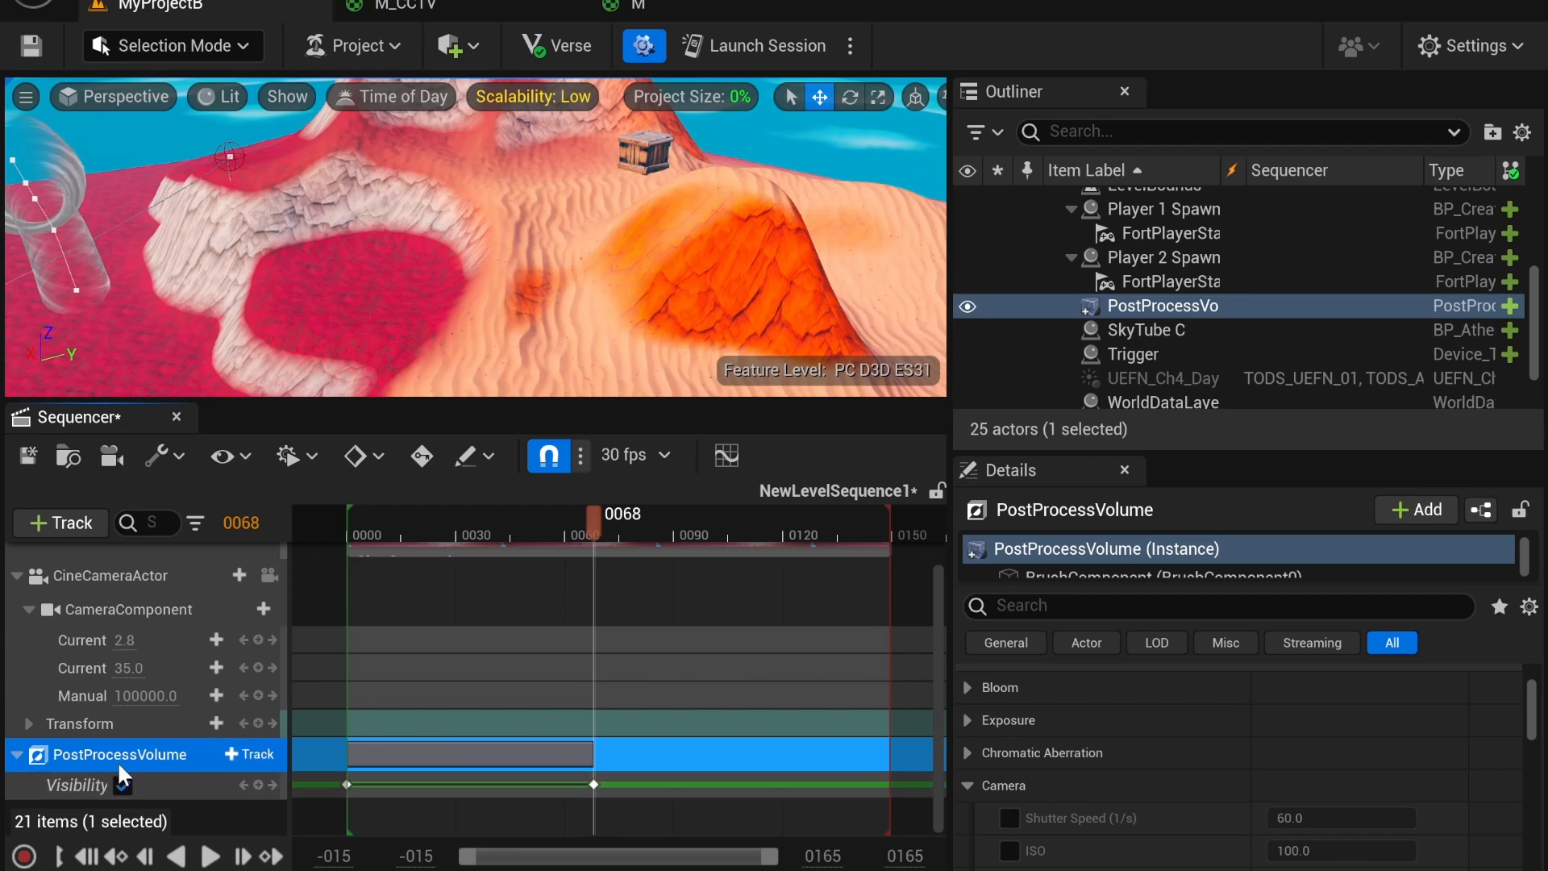
{"action": "left_click", "coordinate": [594, 785]}
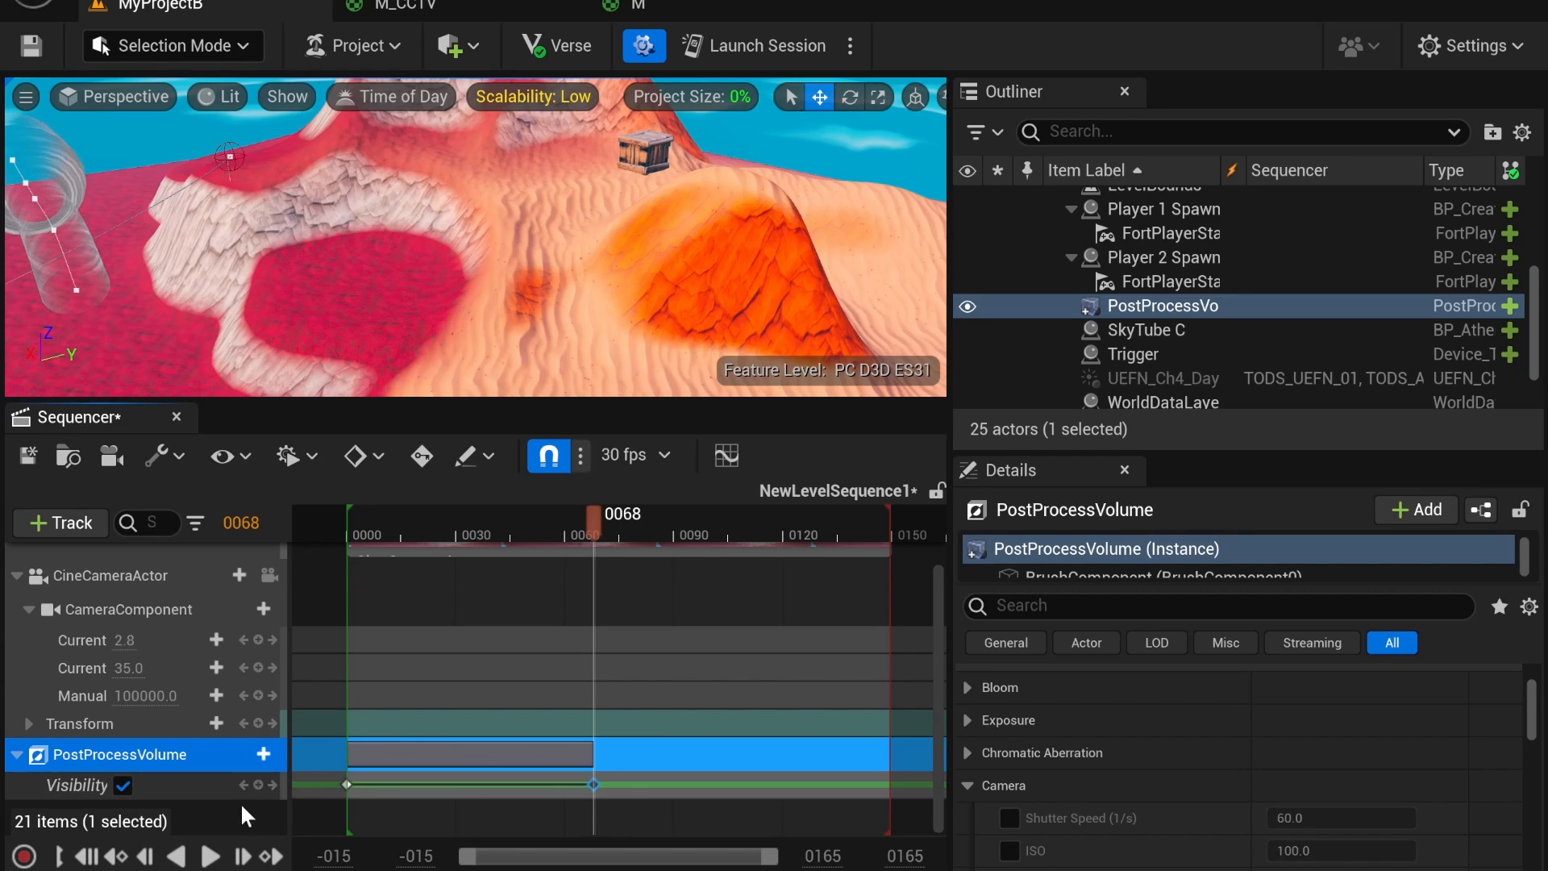
{"action": "left_click", "coordinate": [133, 784]}
{"action": "left_click", "coordinate": [468, 531]}
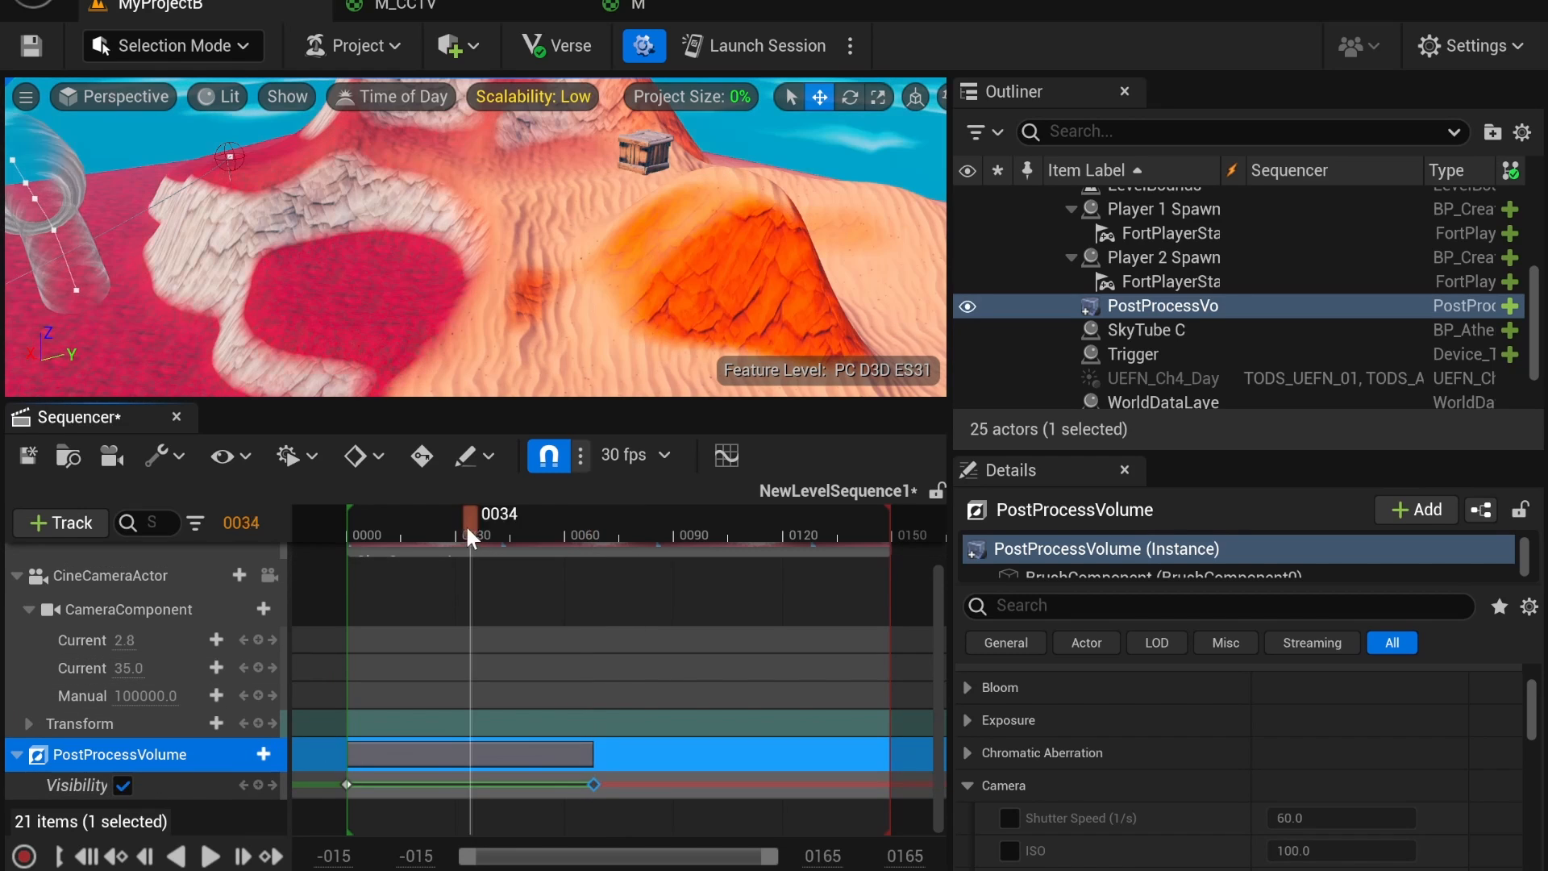
{"action": "left_click_drag", "start_coordinate": [365, 524], "coordinate": [320, 558]}
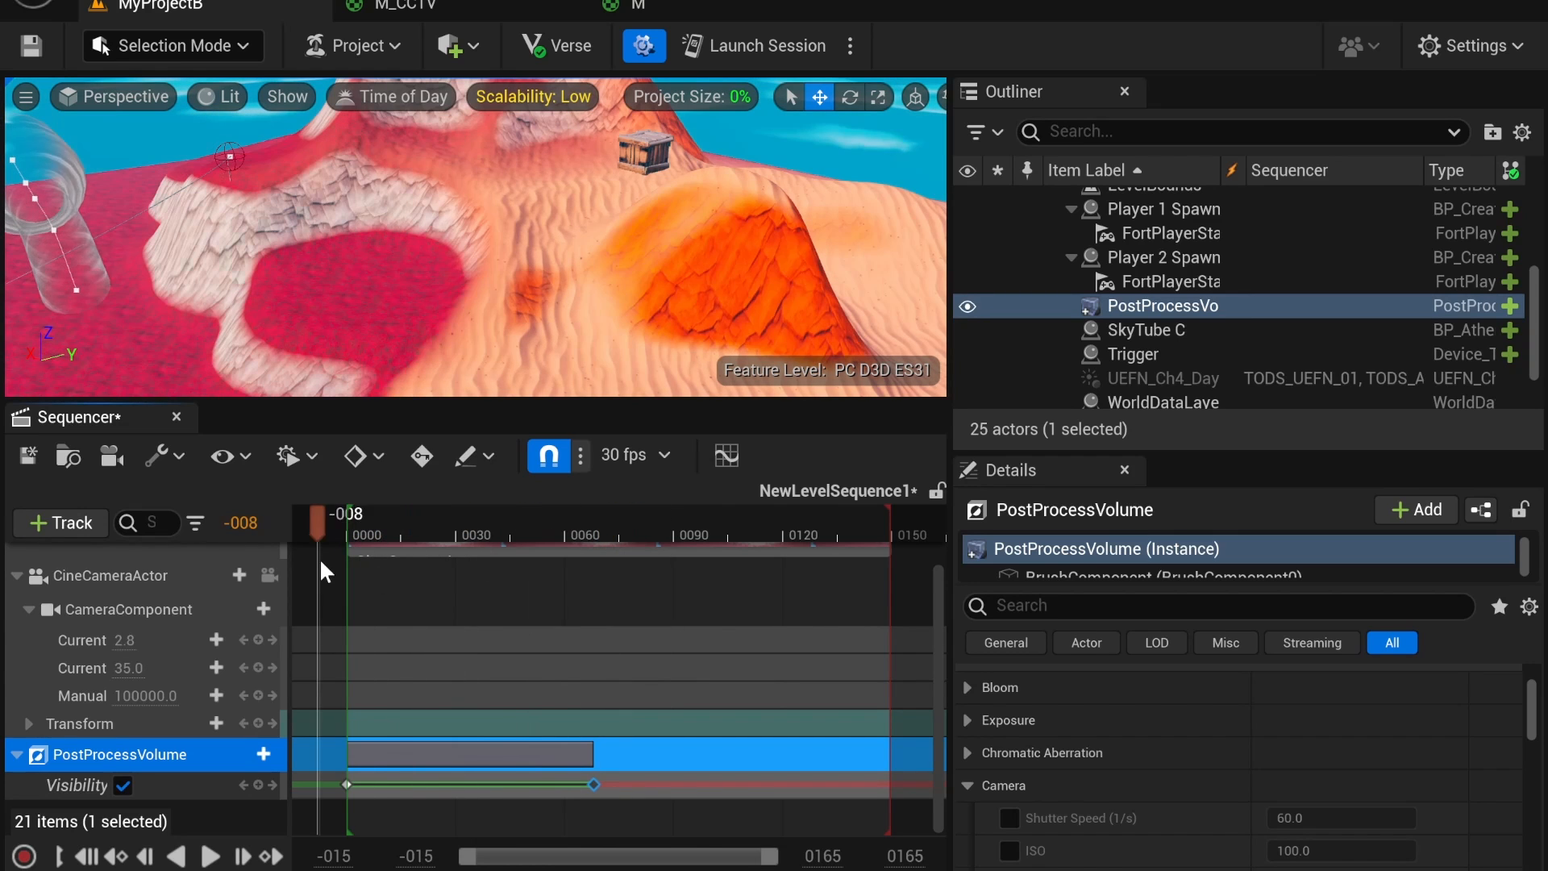
{"action": "left_click_drag", "start_coordinate": [536, 567], "coordinate": [592, 570]}
Step: Make the volume's empty Post Process Materials array element an asset reference and assign the M_CCTV material
{"action": "scroll", "coordinate": [1345, 778], "scroll_direction": "up", "scroll_amount": 3}
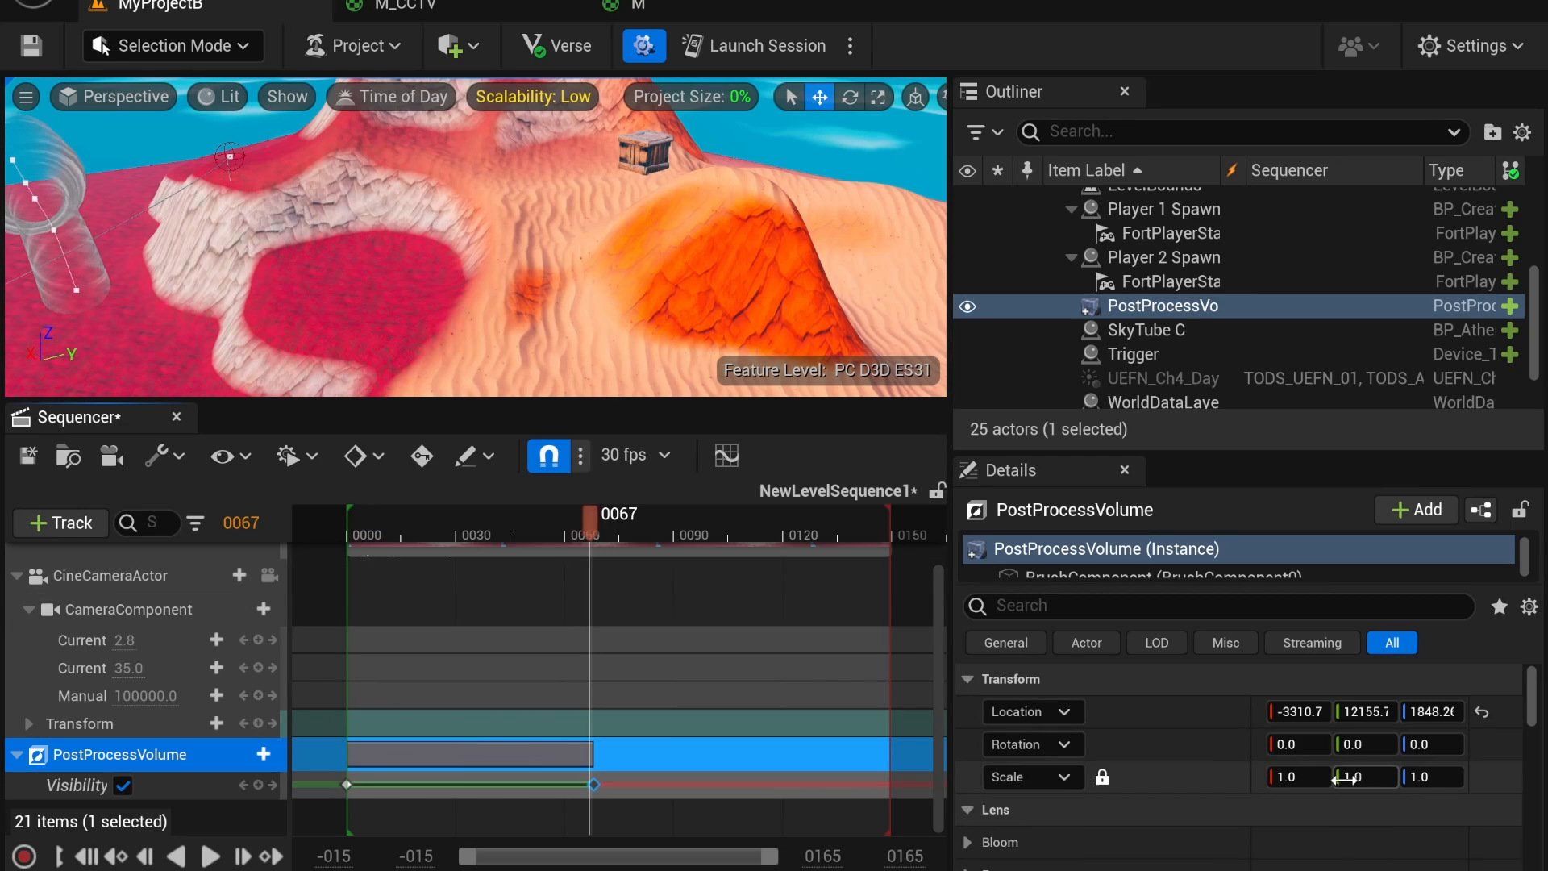
{"action": "scroll", "coordinate": [1178, 793], "scroll_direction": "down", "scroll_amount": 10}
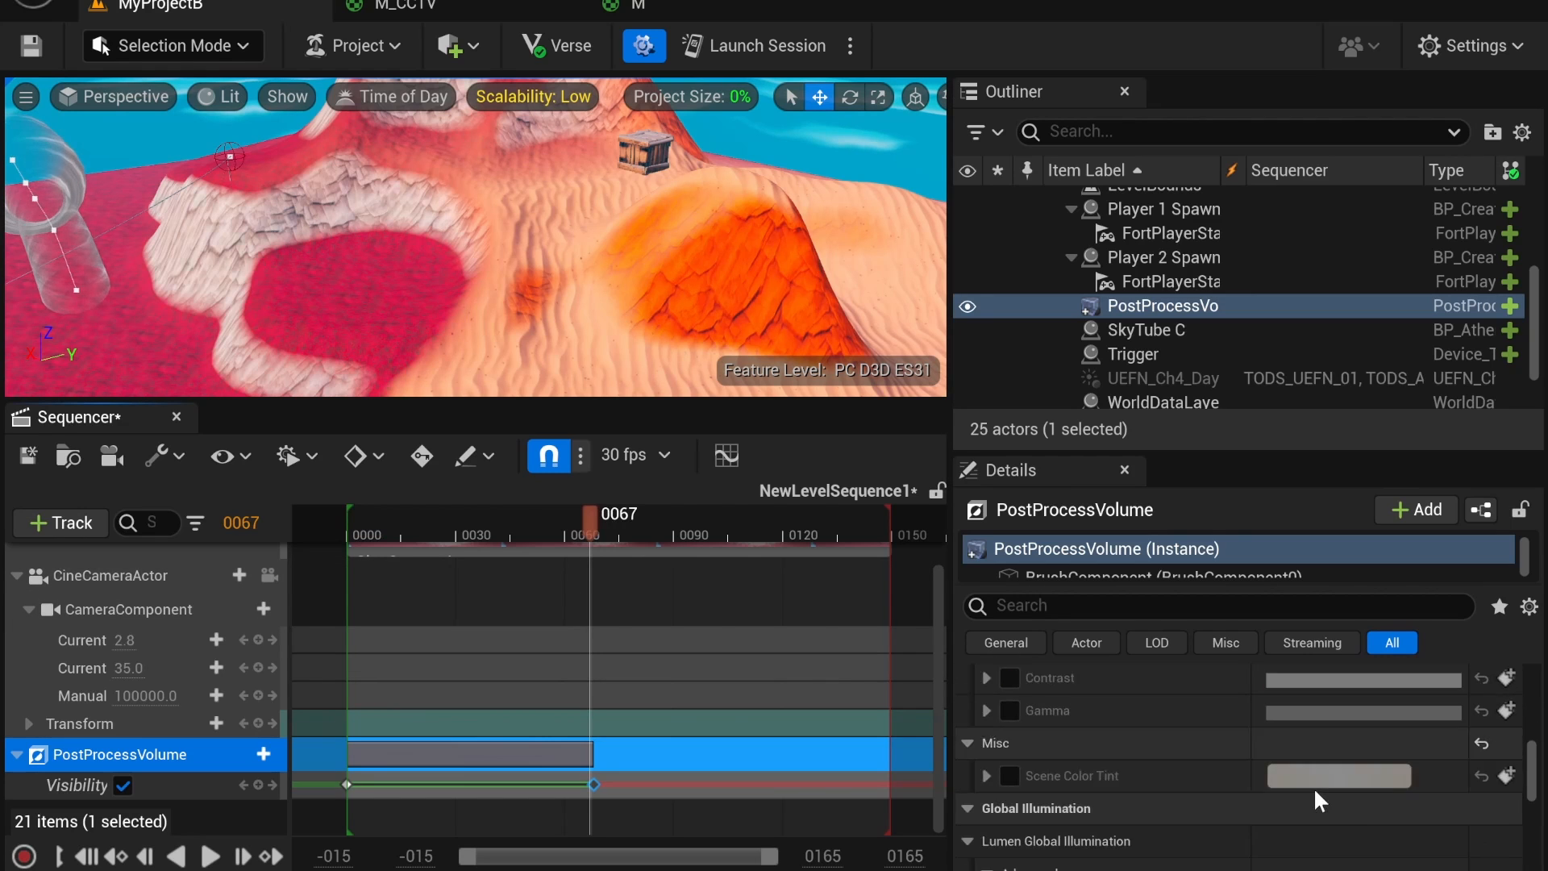
{"action": "scroll", "coordinate": [1305, 784], "scroll_direction": "down", "scroll_amount": 6}
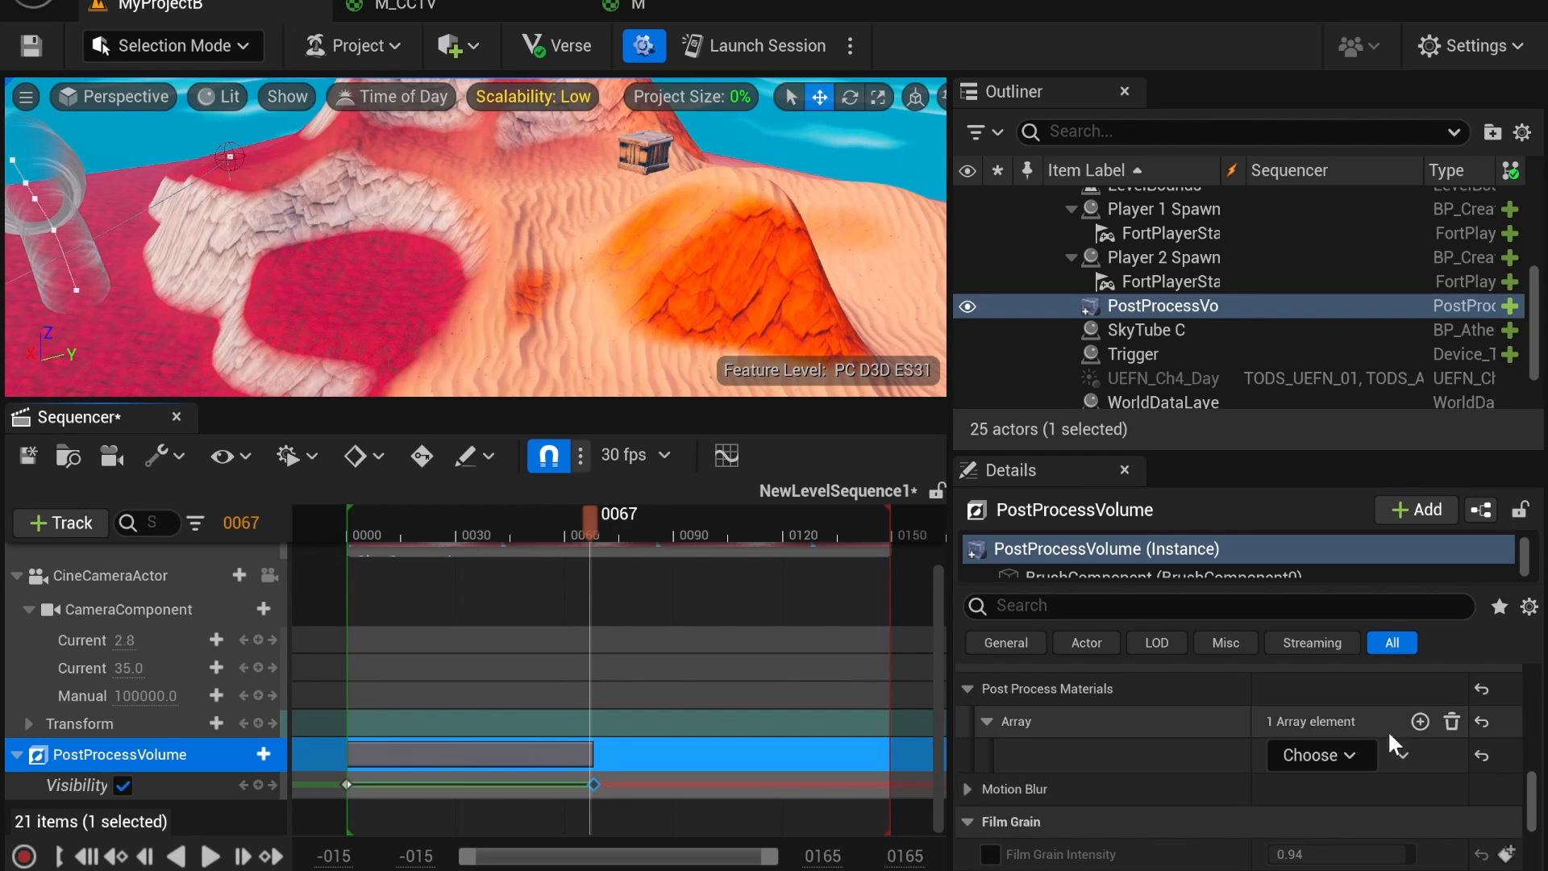
{"action": "left_click", "coordinate": [1365, 764]}
{"action": "left_click", "coordinate": [1363, 796]}
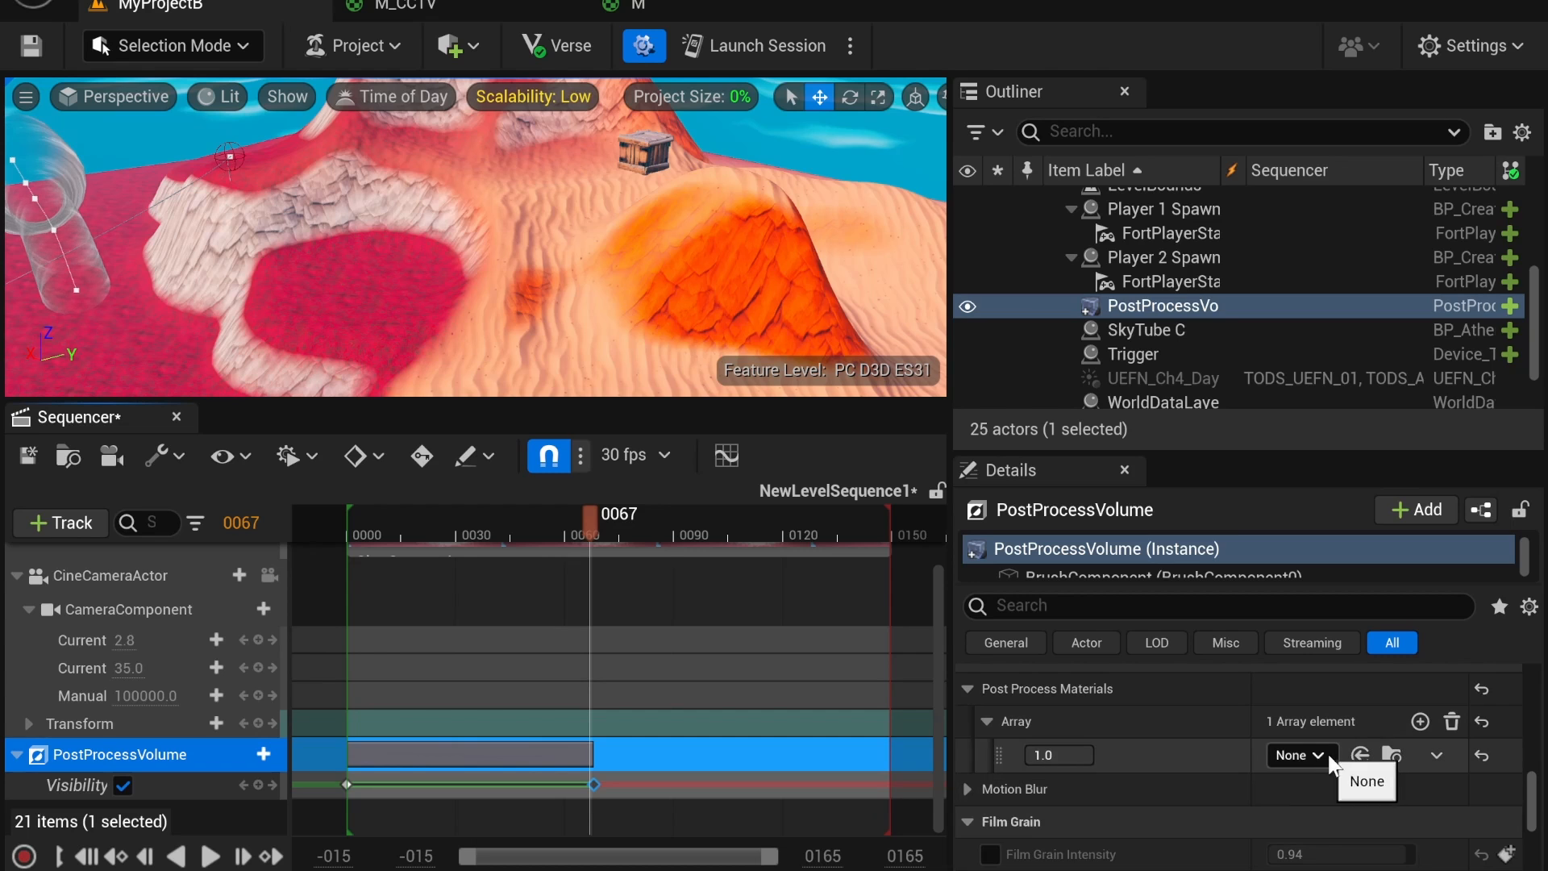
{"action": "left_click", "coordinate": [1300, 755]}
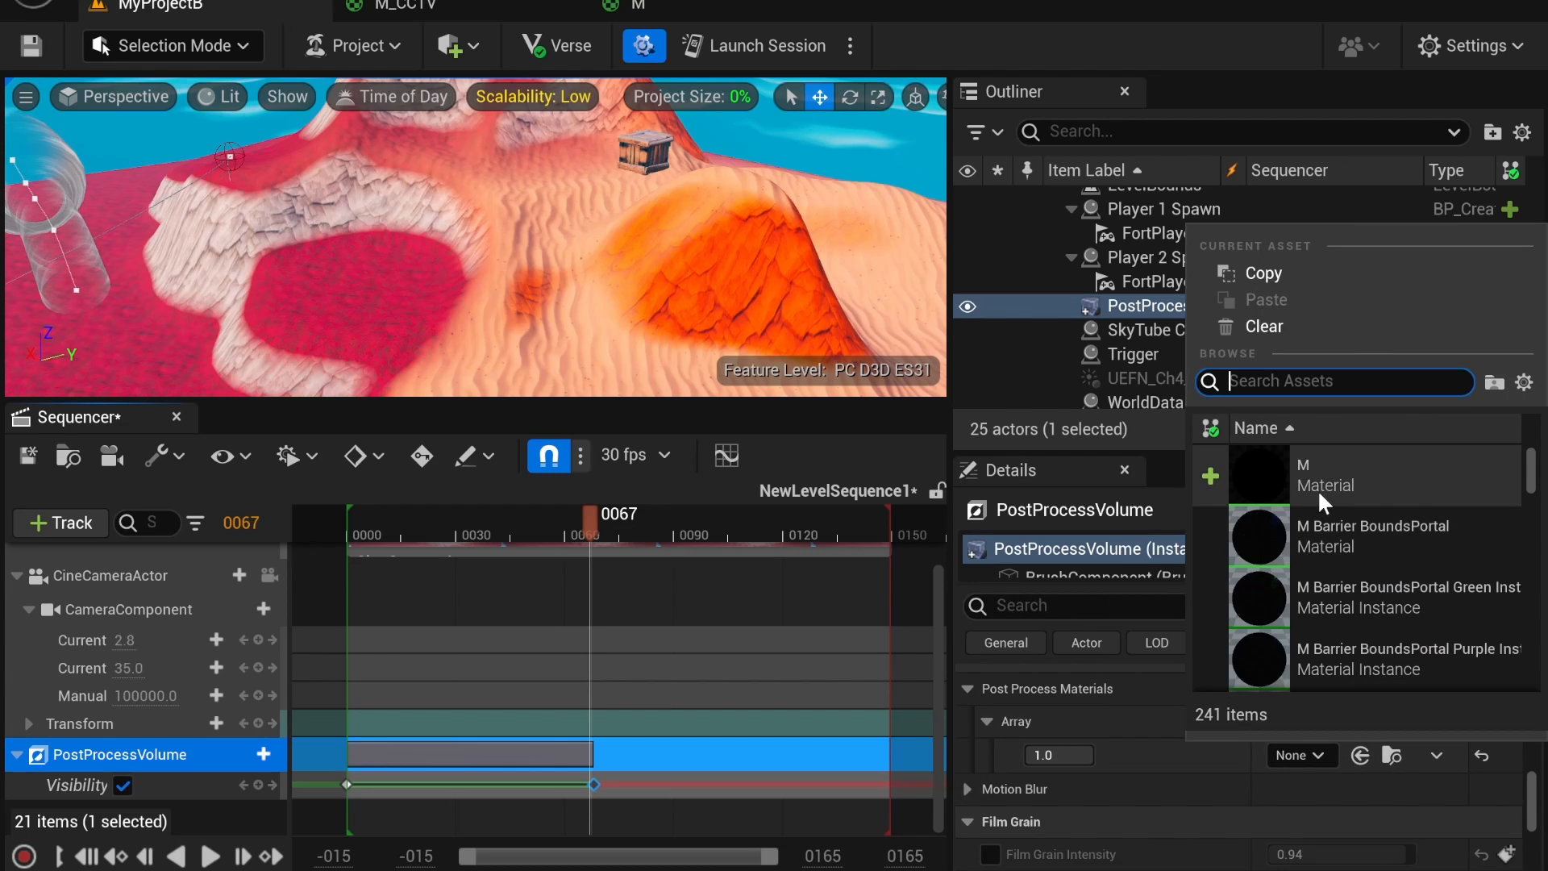
{"action": "type", "text": "cctv"}
{"action": "left_click", "coordinate": [1358, 491]}
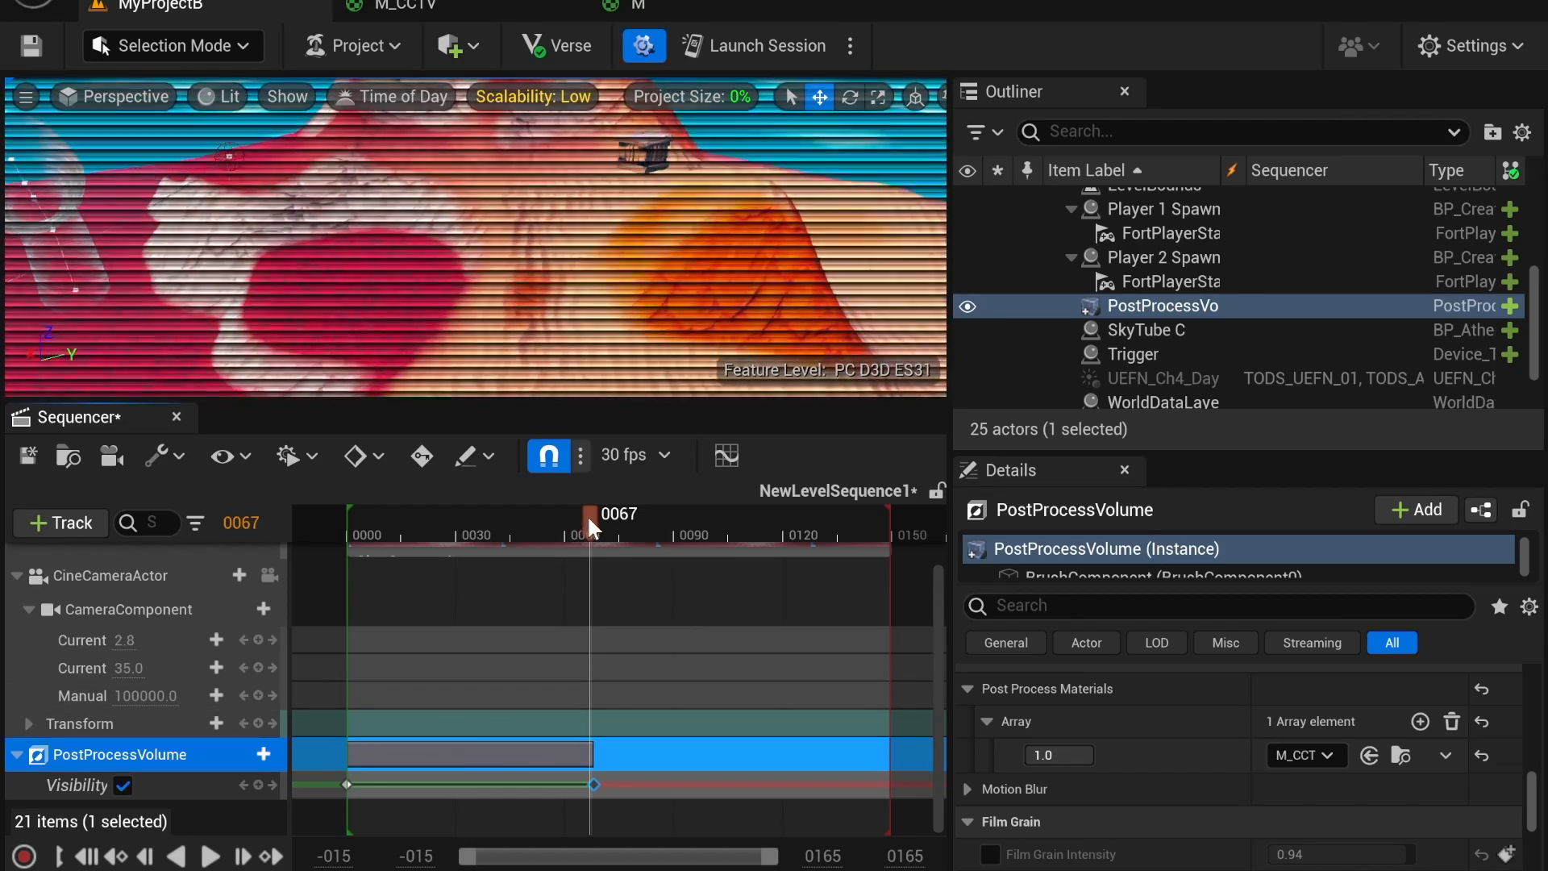
Step: Scrub the sequence to frame 86 and back to 0, and enlarge the viewport to examine the CCTV effect
{"action": "left_click_drag", "start_coordinate": [588, 514], "coordinate": [660, 534]}
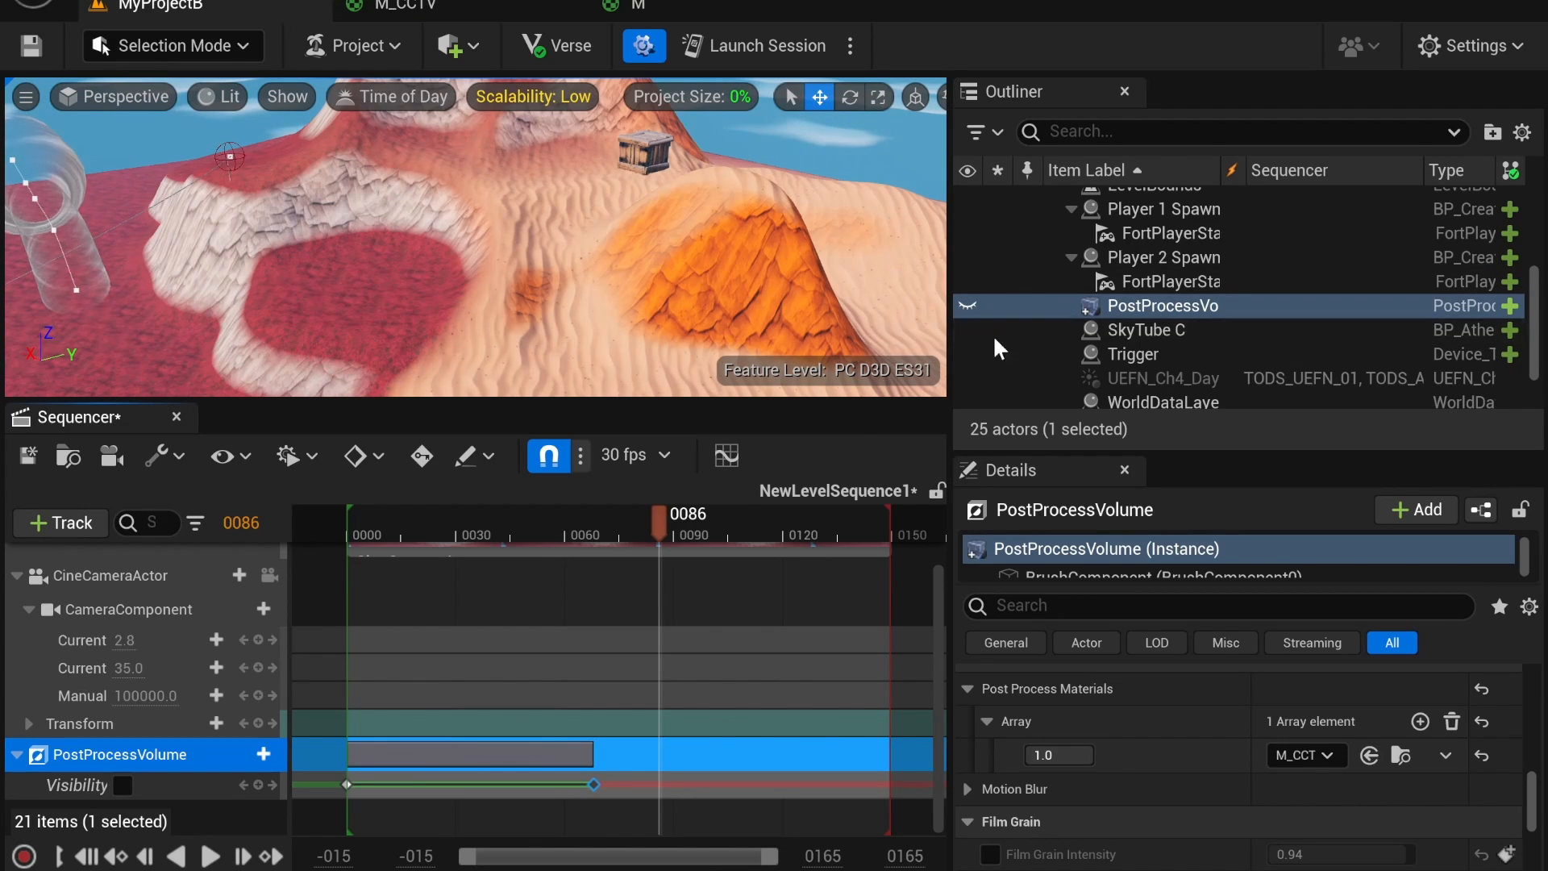
{"action": "left_click_drag", "start_coordinate": [656, 525], "coordinate": [350, 534]}
{"action": "mouse_move", "coordinate": [598, 204]}
{"action": "right_mouse_down"}
{"action": "mouse_move", "coordinate": [592, 266]}
{"action": "mouse_move", "coordinate": [491, 278]}
{"action": "mouse_move", "coordinate": [611, 210]}
{"action": "right_mouse_up"}
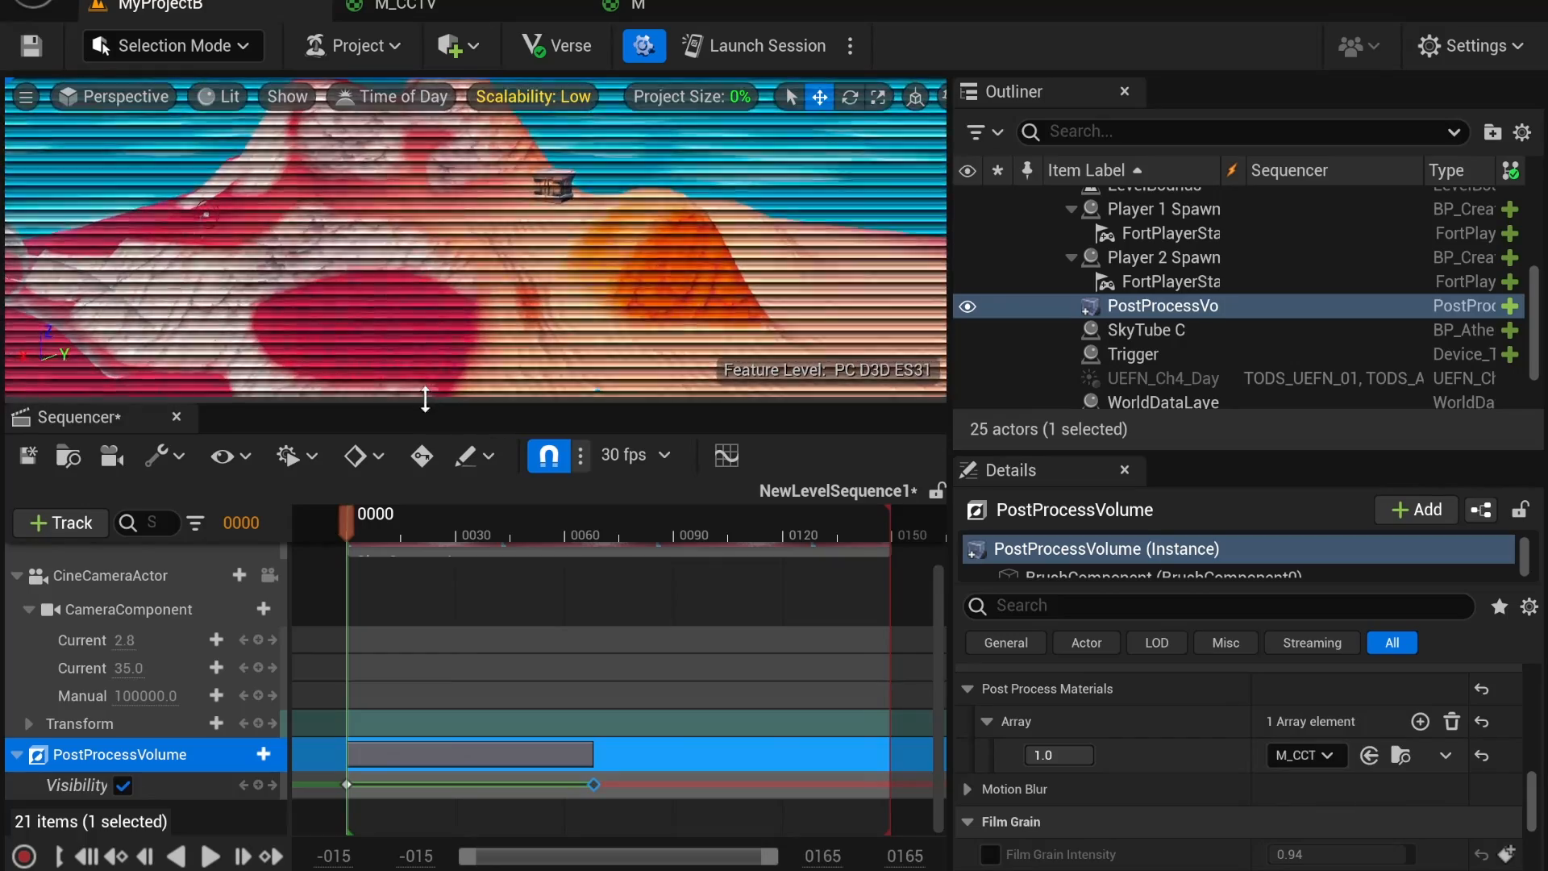
{"action": "left_click_drag", "start_coordinate": [428, 402], "coordinate": [428, 732]}
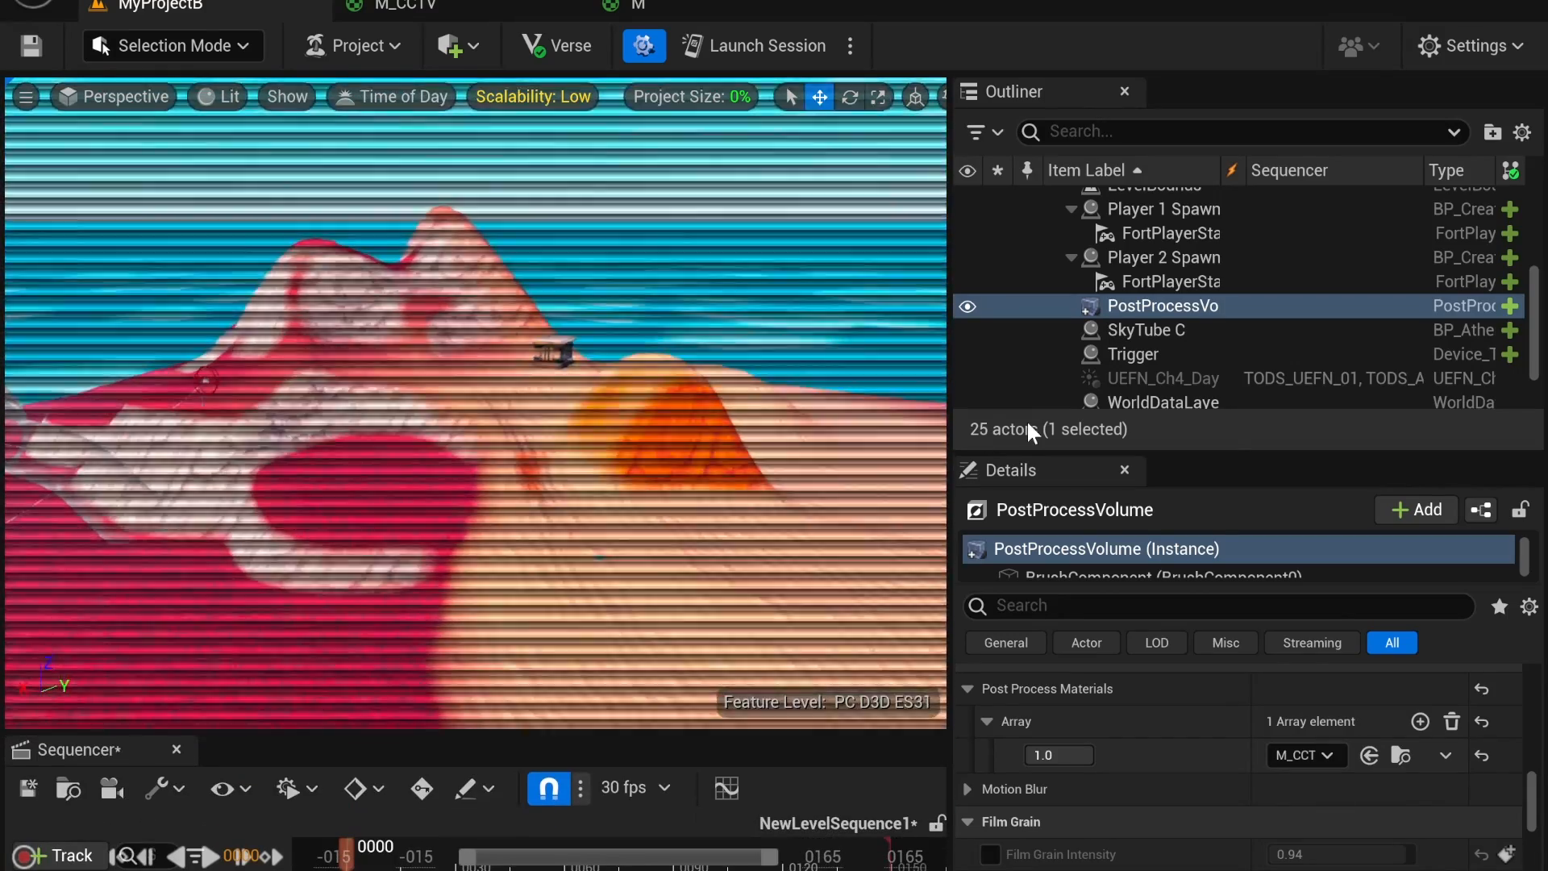